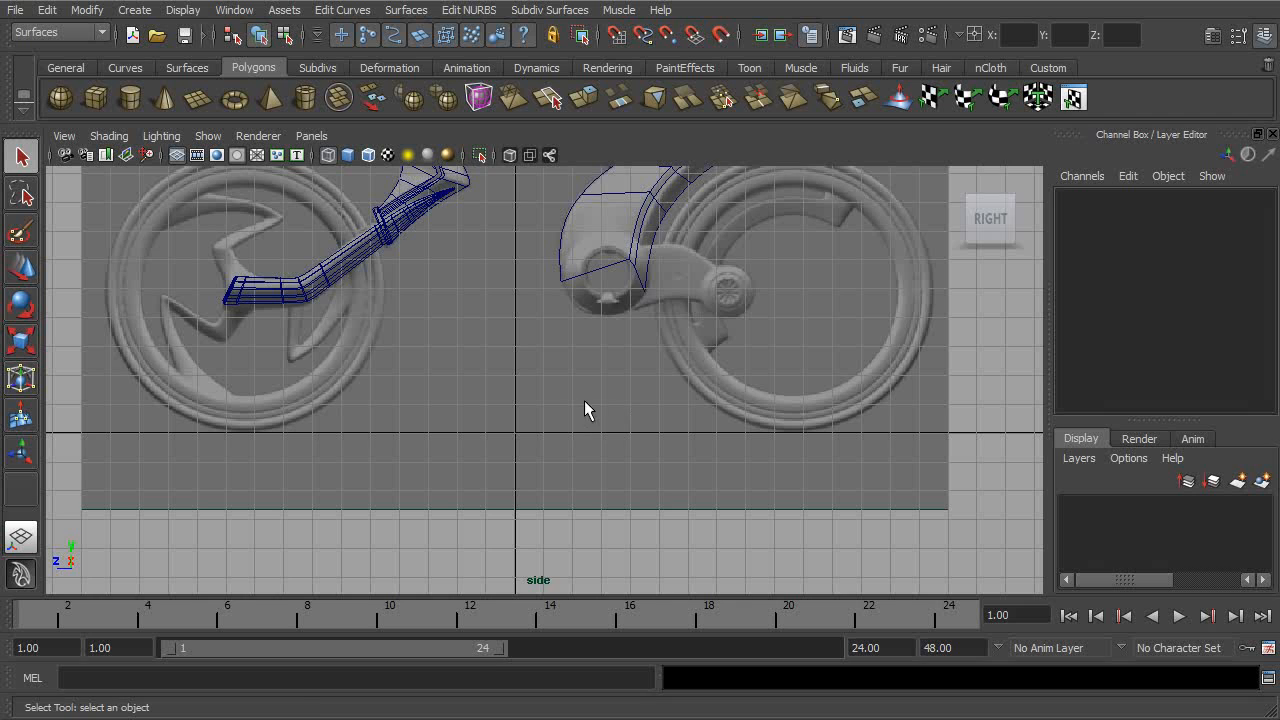
- Create a NURBS torus primitive at the origin of the side view
alt+middle_drag(835, 232, 725, 312)
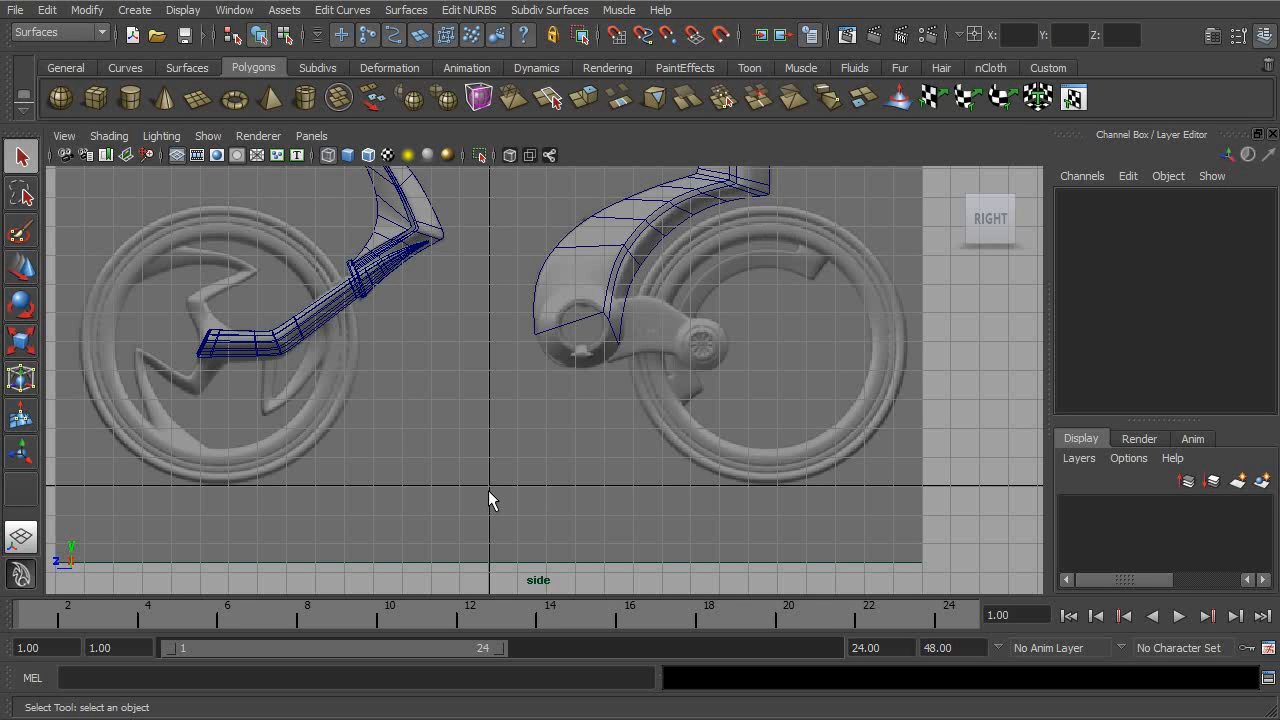
alt+middle_drag(523, 475, 555, 407)
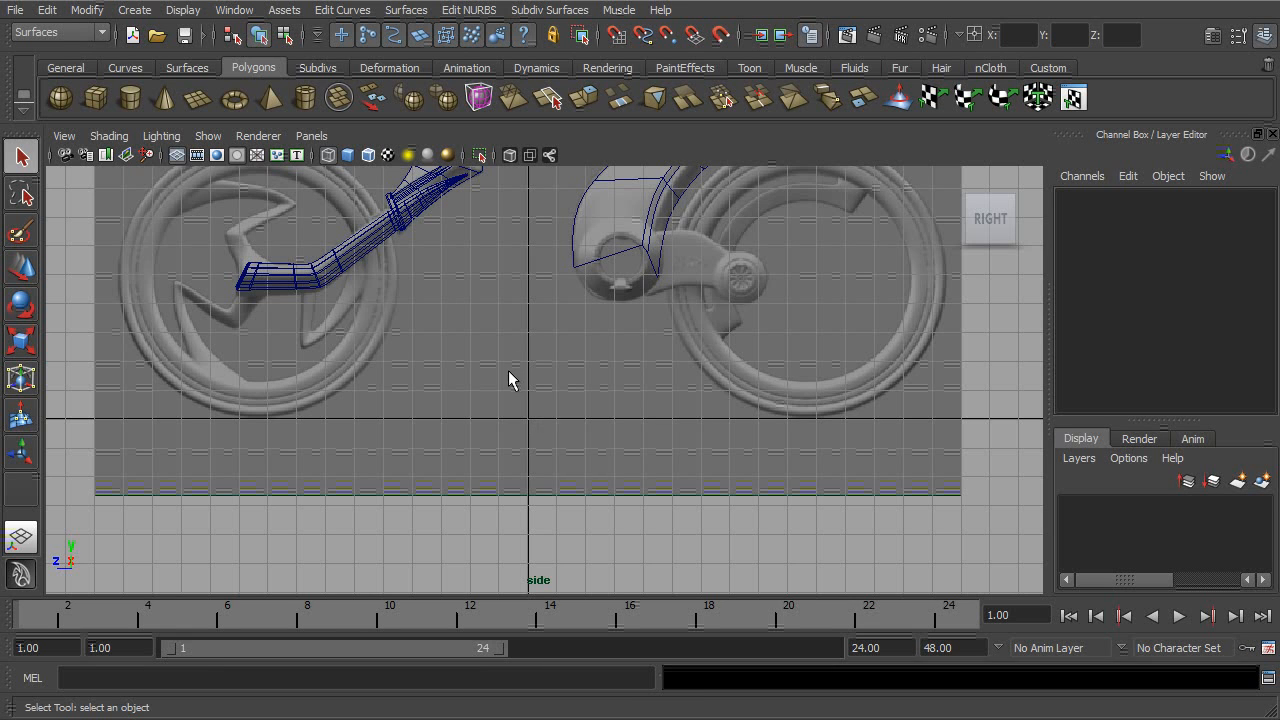
alt+middle_drag(810, 241, 624, 344)
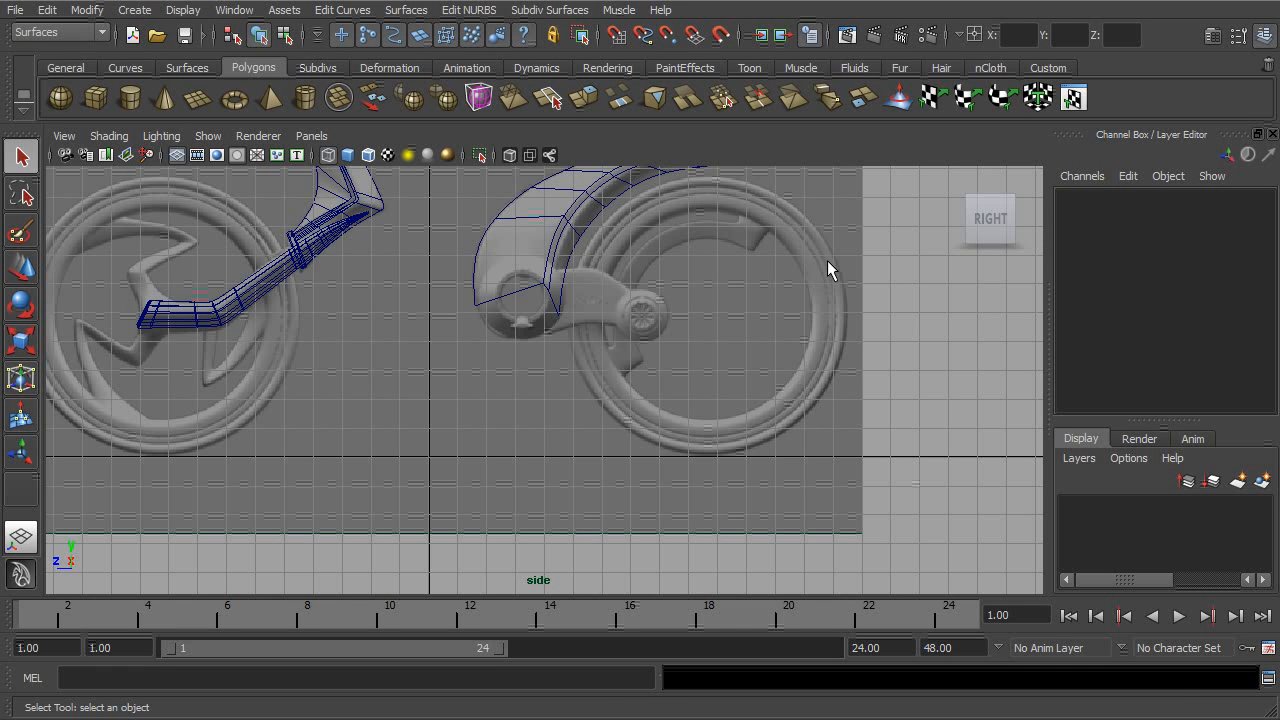
click(140, 12)
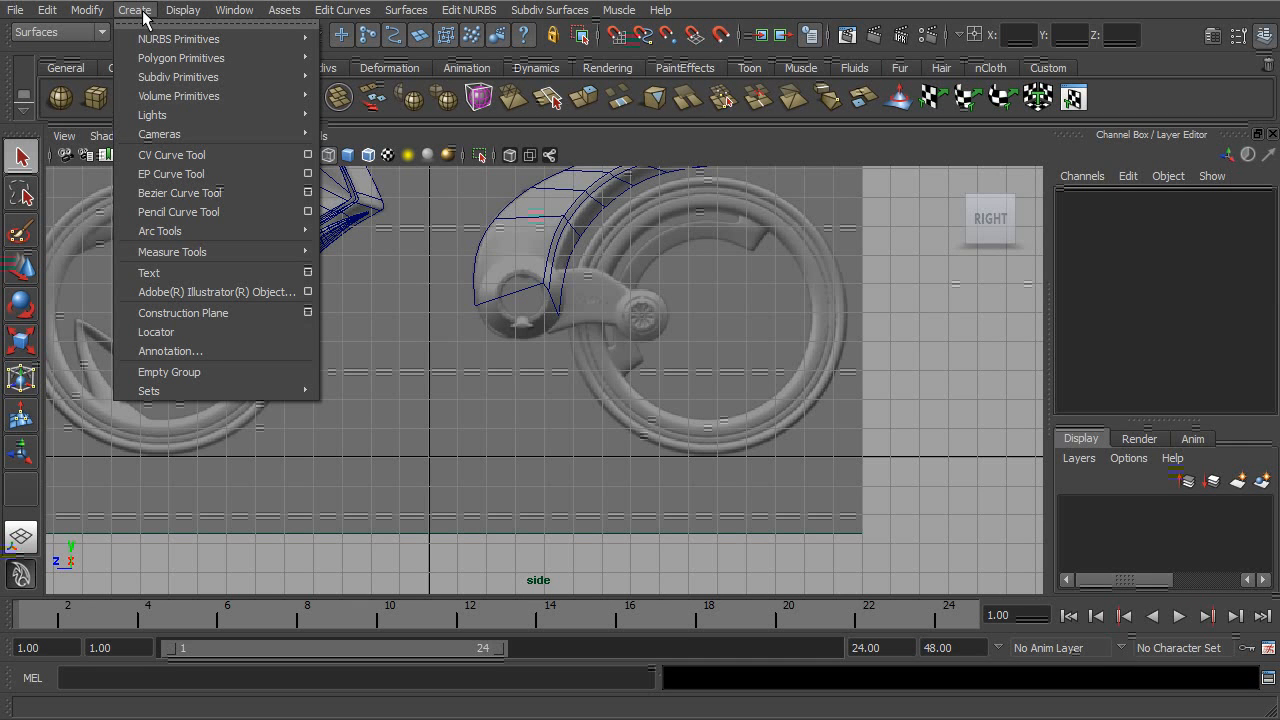
mouse_move(153, 64)
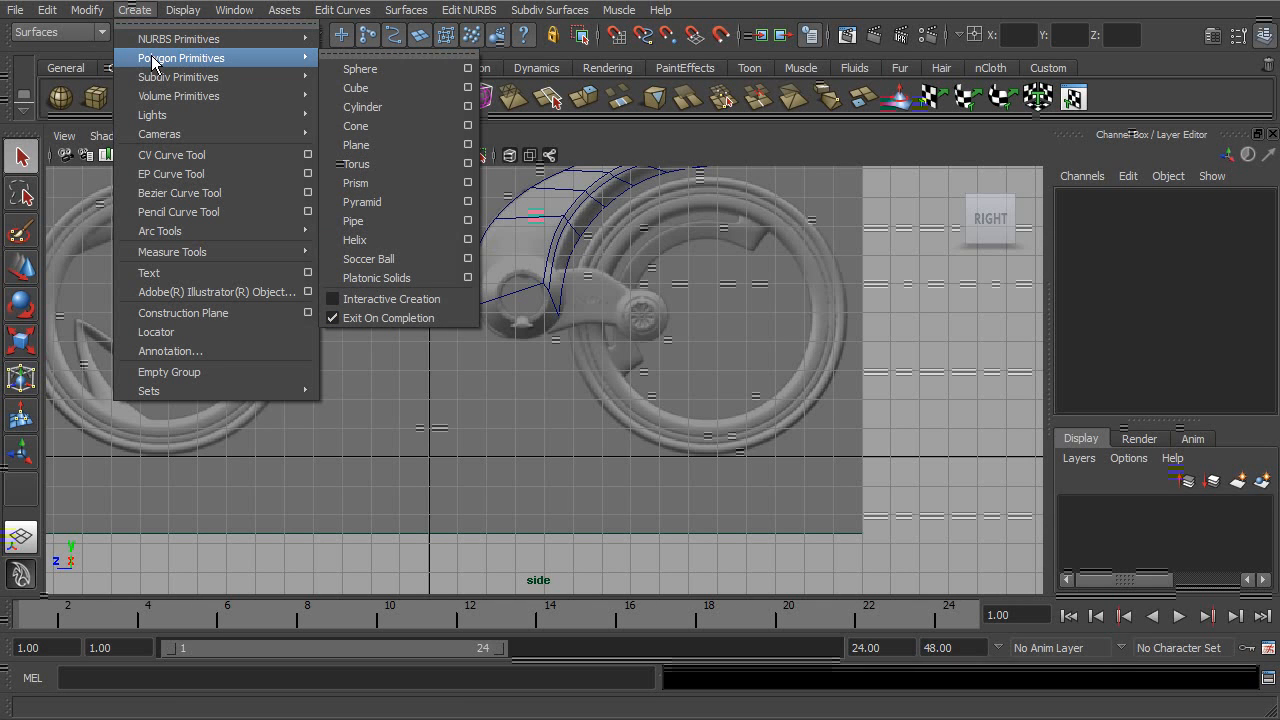
mouse_move(173, 44)
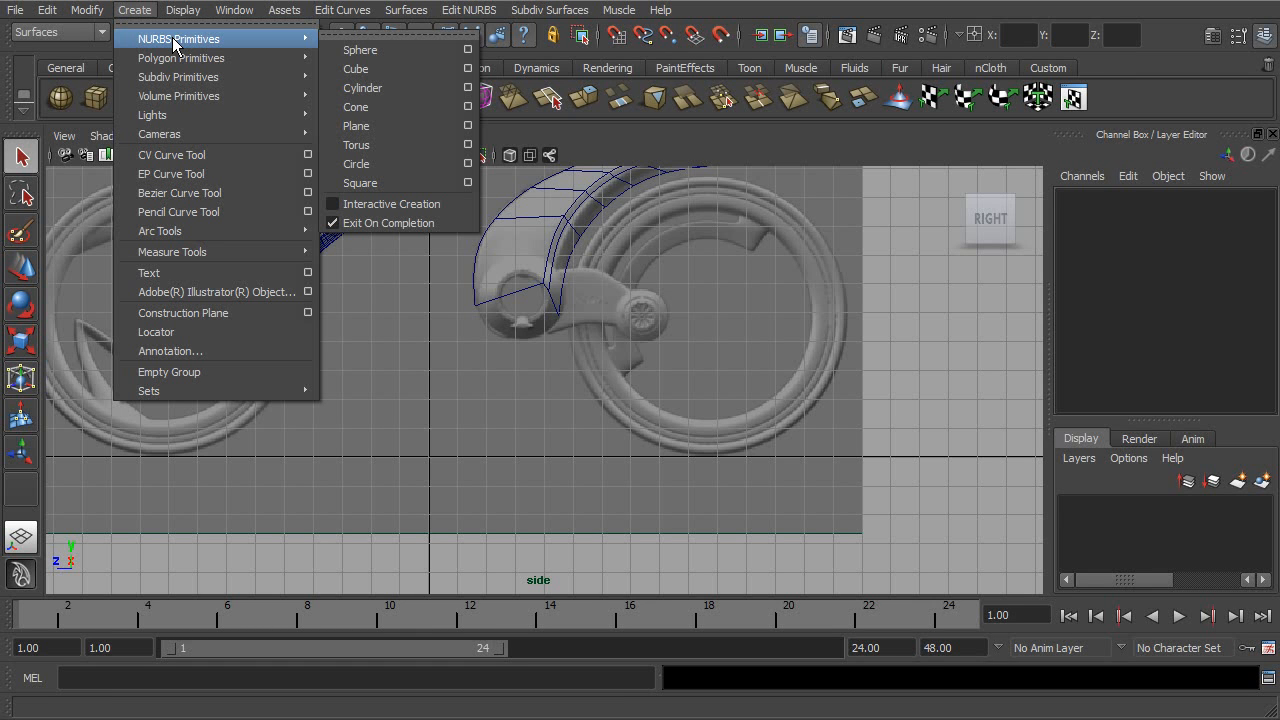
click(377, 145)
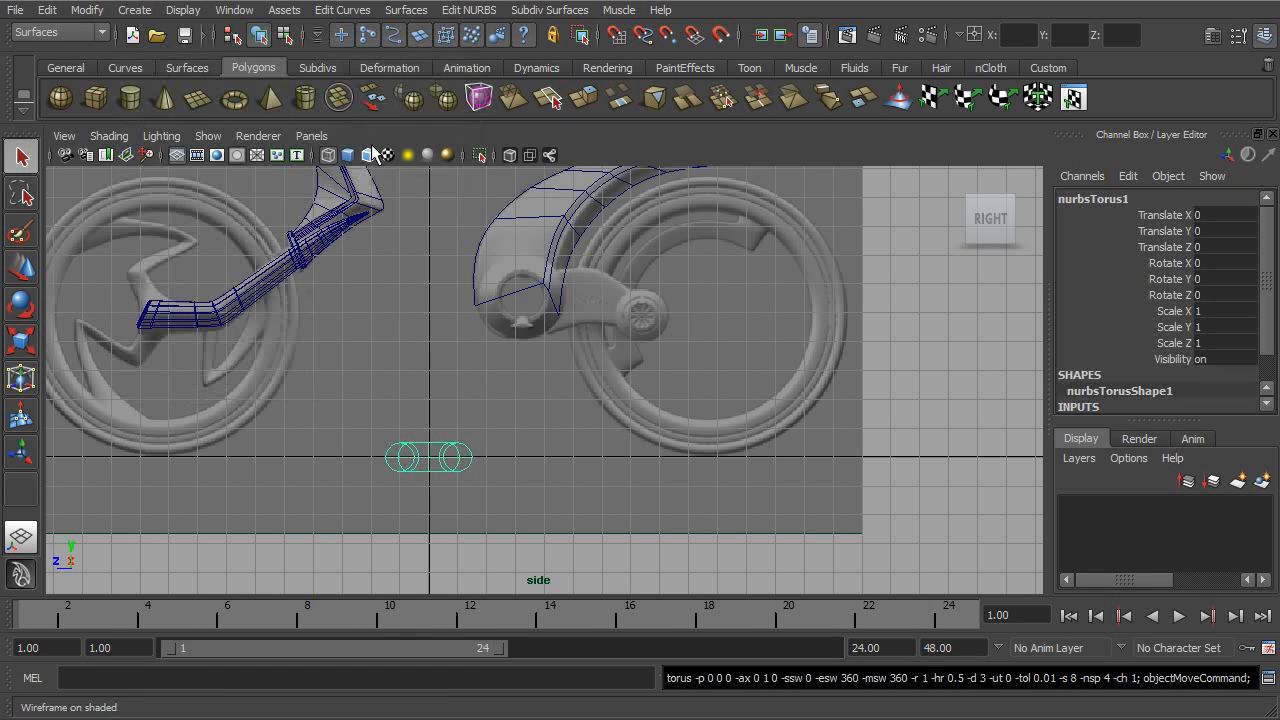
- Rotate the torus upright to face the side view, setting its Rotate Z to exactly 90
alt+right_drag(517, 420, 826, 363)
key(e)
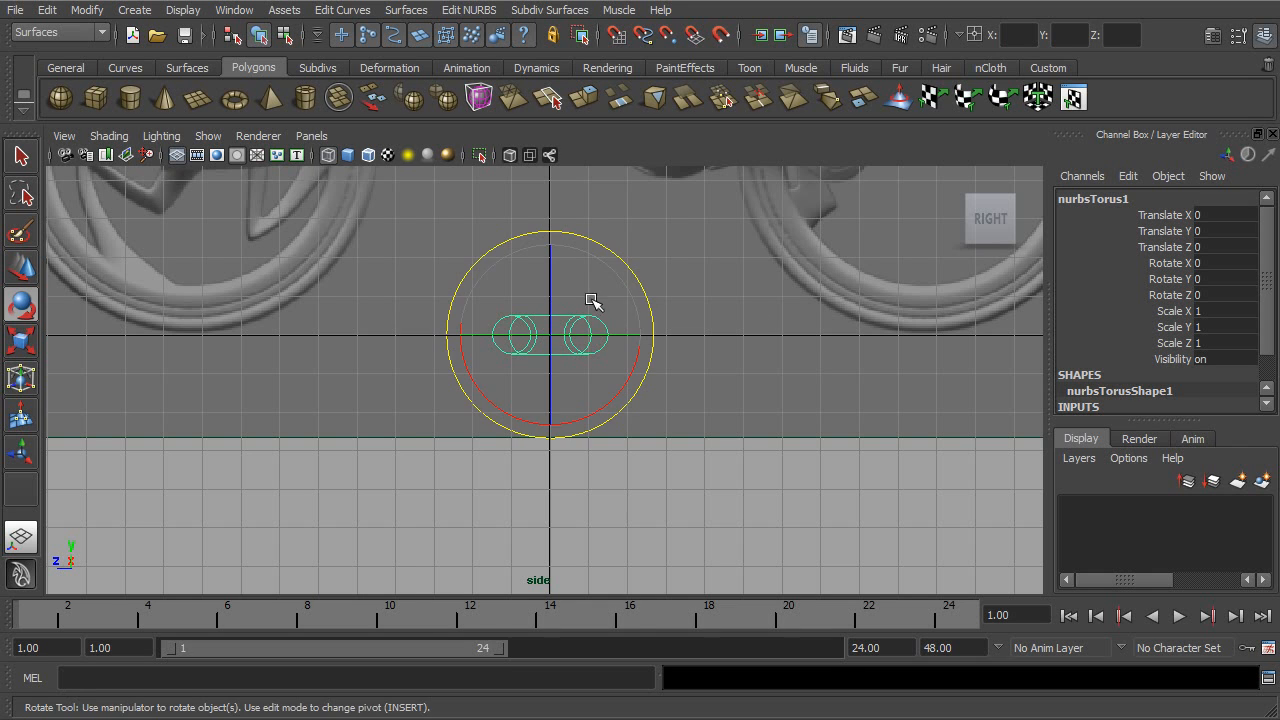
drag(551, 271, 566, 395)
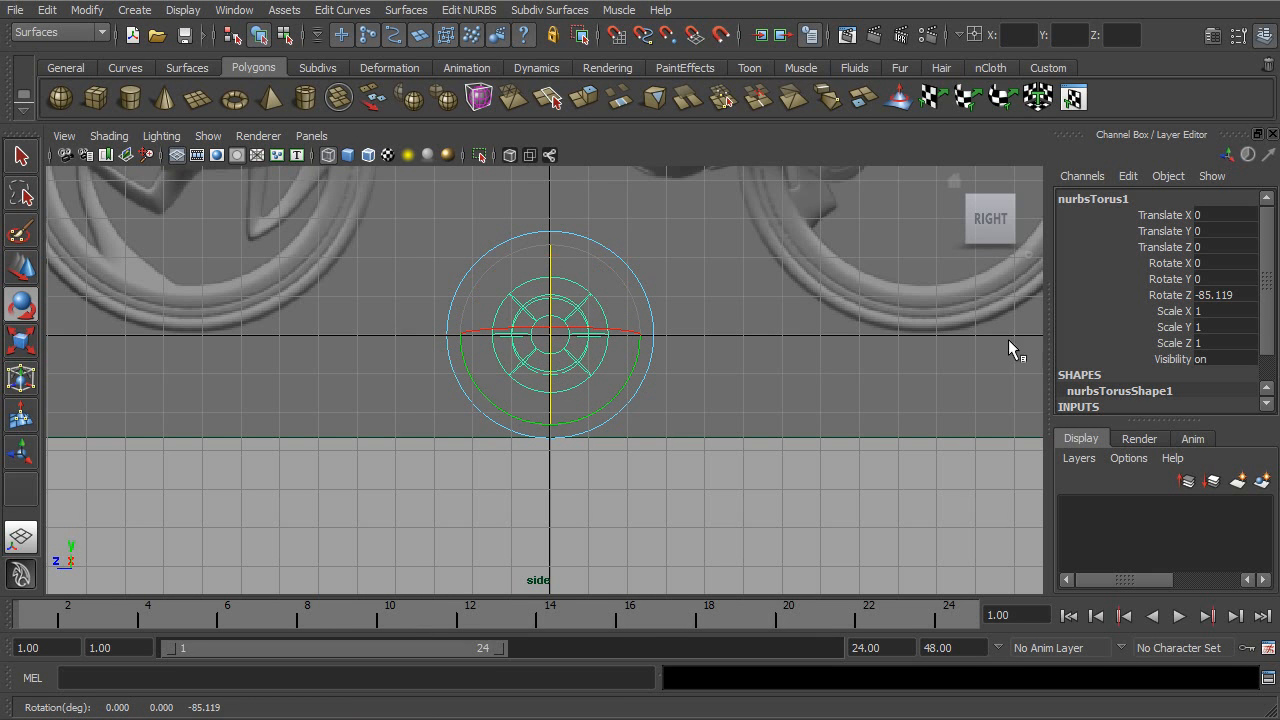
click(1225, 295)
text(90)
key(Return)
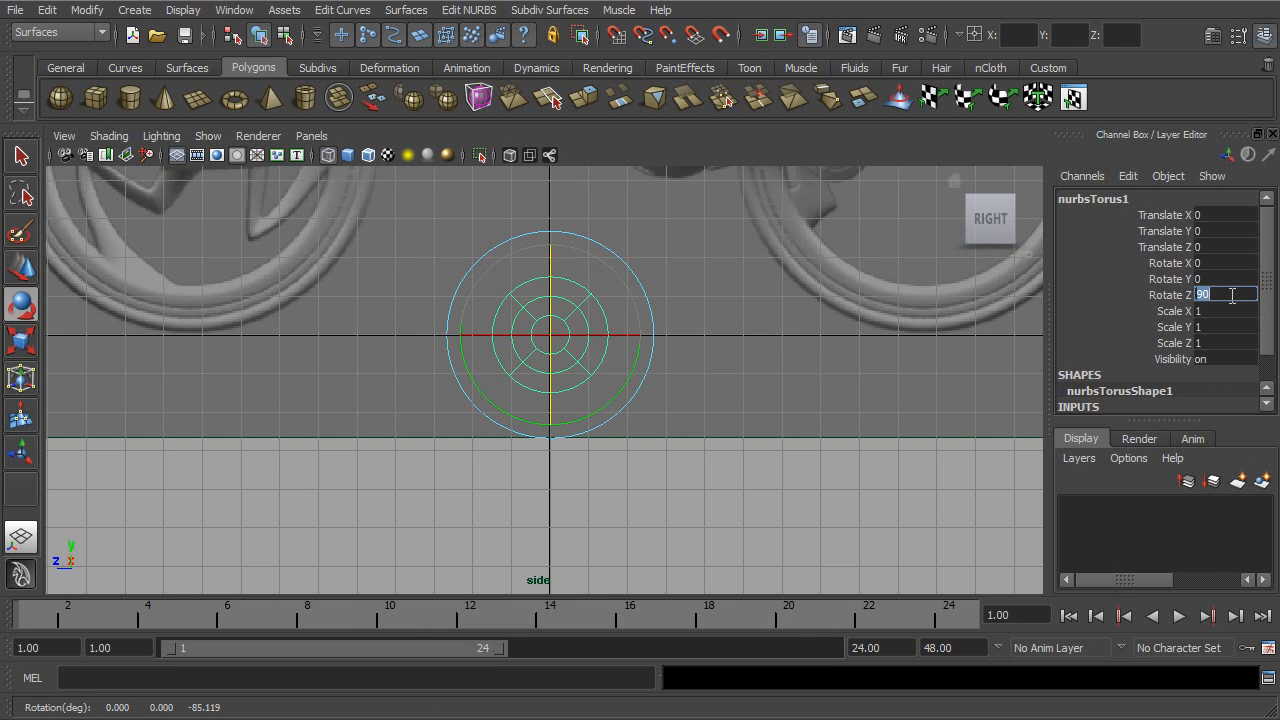
- Enlarge the torus to a radius of 3.9 and thin its tube to a height ratio of 0.1
alt+middle_drag(769, 358, 749, 411)
alt+right_drag(749, 411, 501, 346)
key(r)
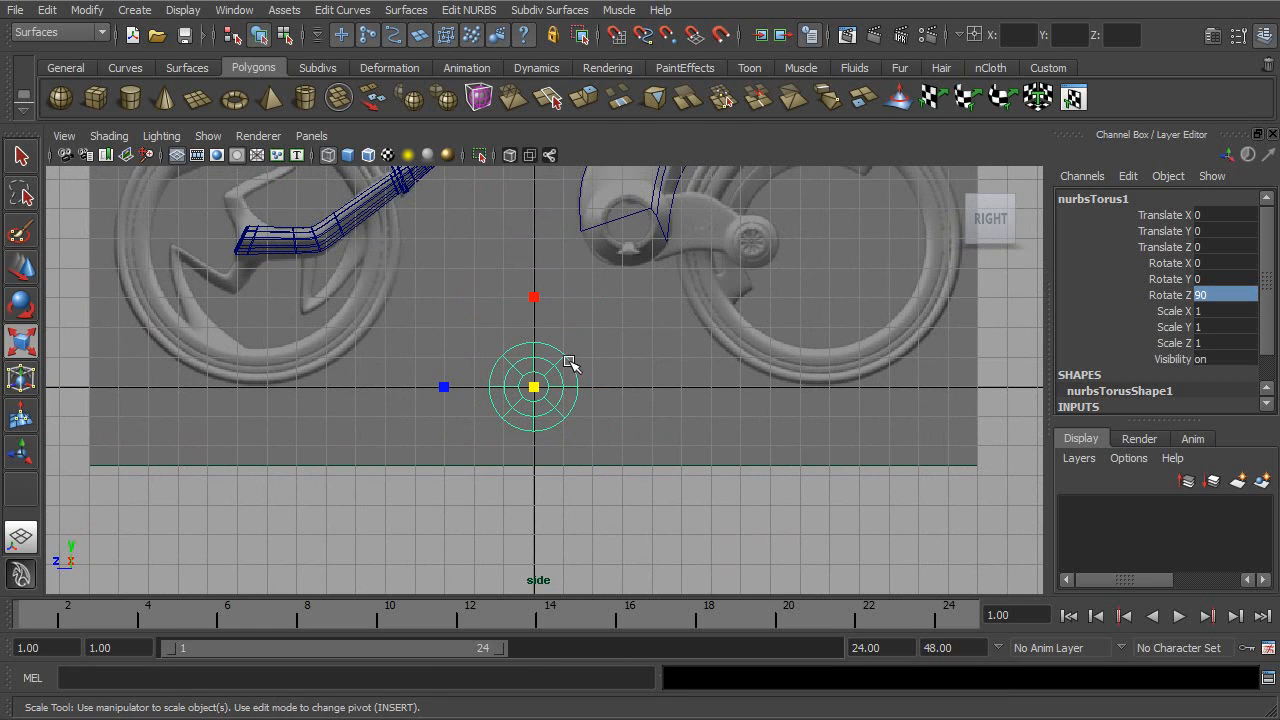
scroll(1266, 340, down, 1)
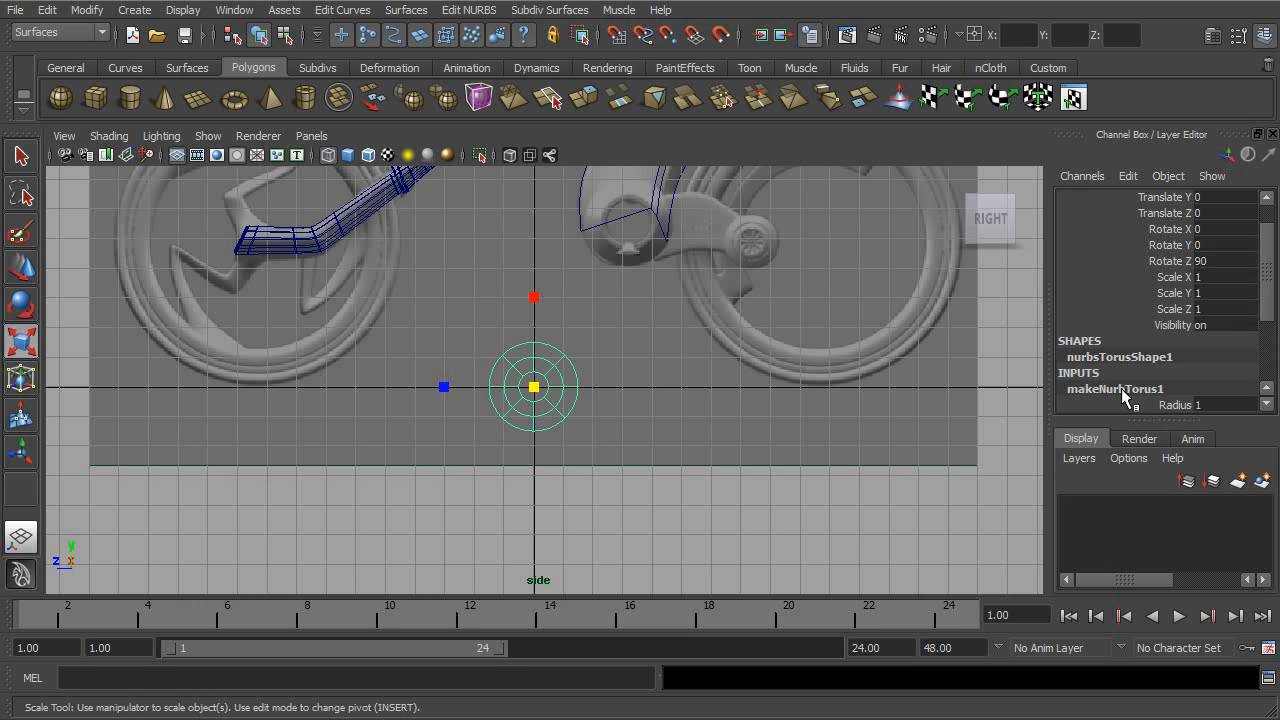
scroll(1268, 370, down, 4)
click(1166, 278)
middle_drag(800, 306, 943, 308)
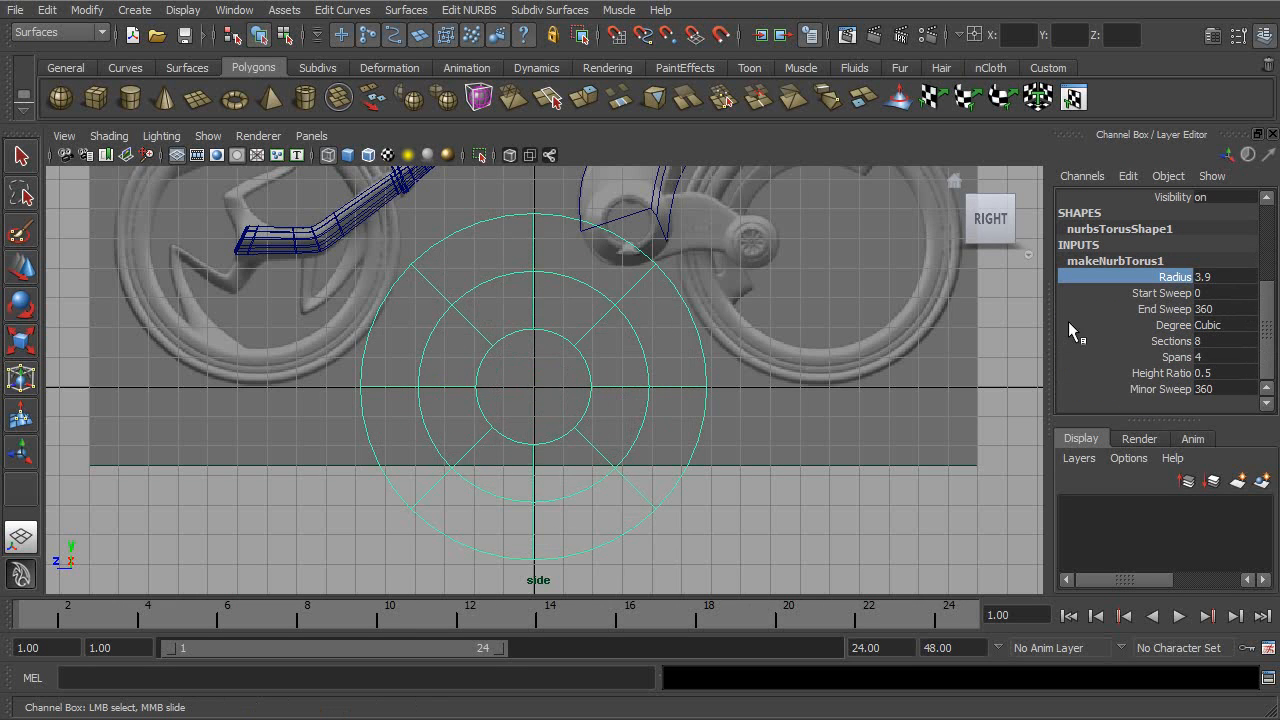
click(1159, 372)
middle_drag(948, 349, 930, 348)
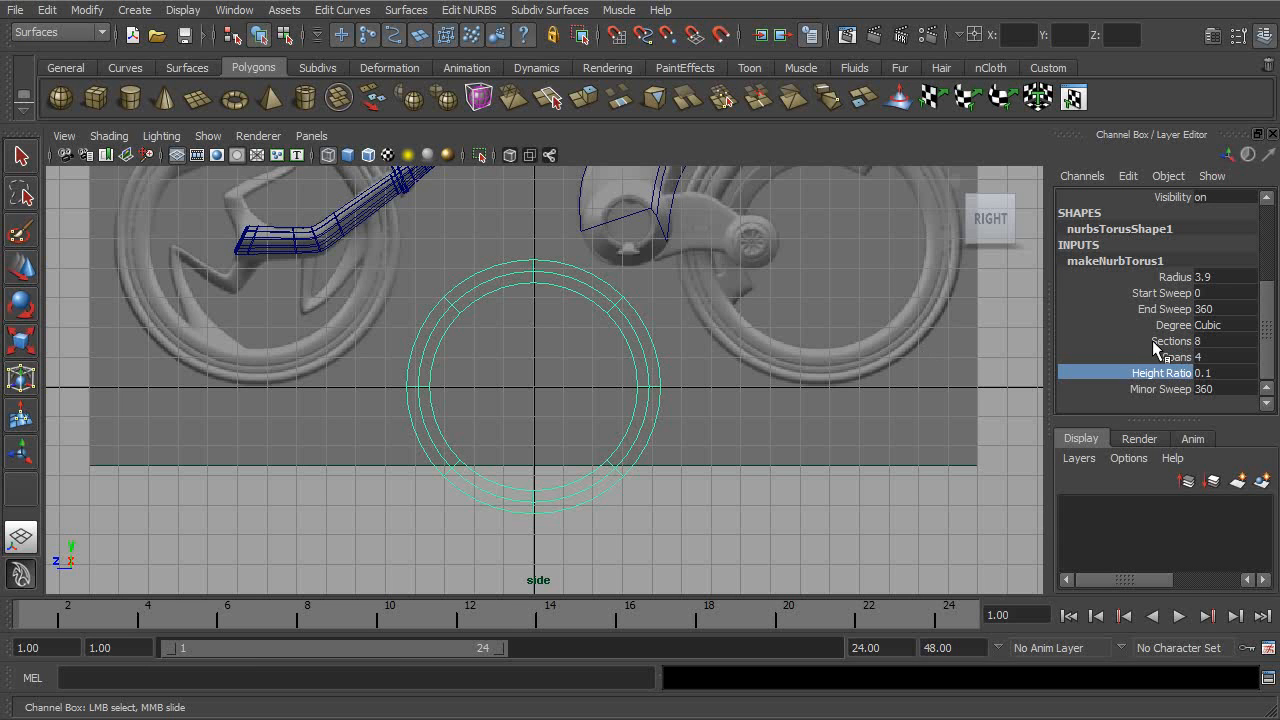
- Move the torus over the rear wheel in the reference image and increase its radius to 4.4
scroll(1266, 330, up, 3)
alt+middle_drag(772, 377, 734, 480)
key(w)
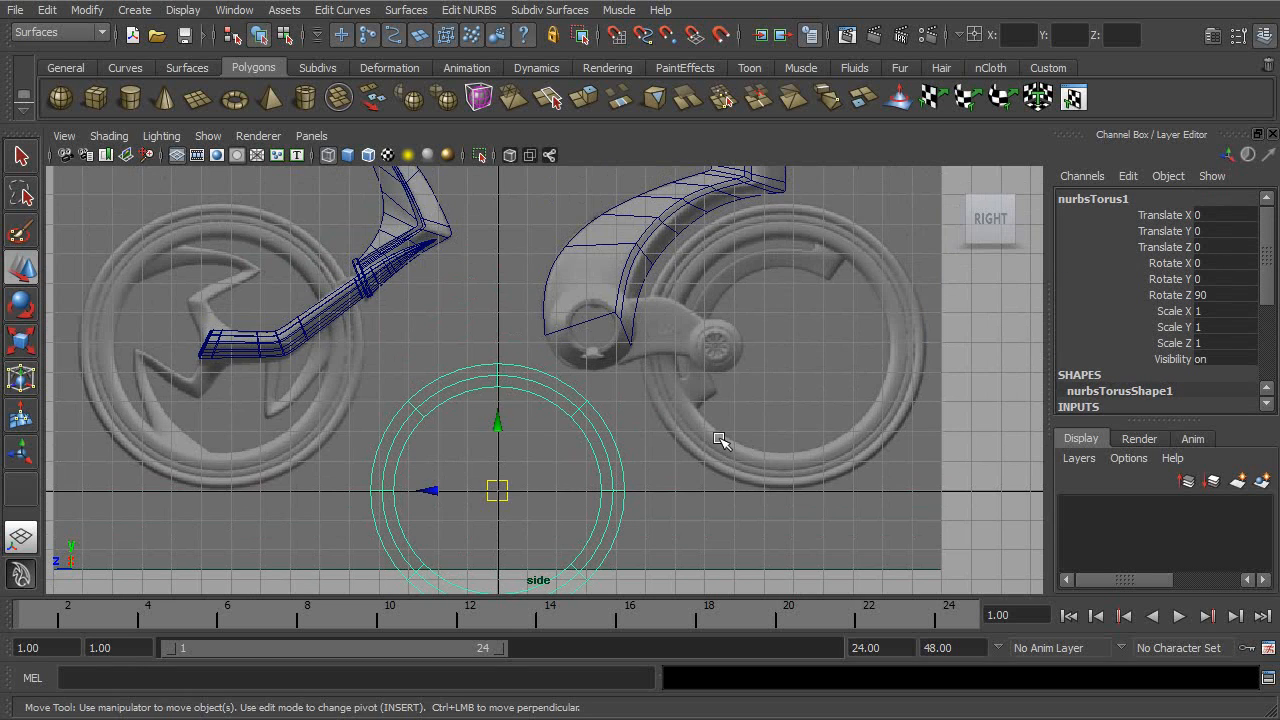
drag(497, 490, 783, 347)
alt+middle_drag(793, 352, 714, 376)
alt+right_drag(714, 376, 876, 389)
drag(1270, 268, 1269, 345)
click(1195, 278)
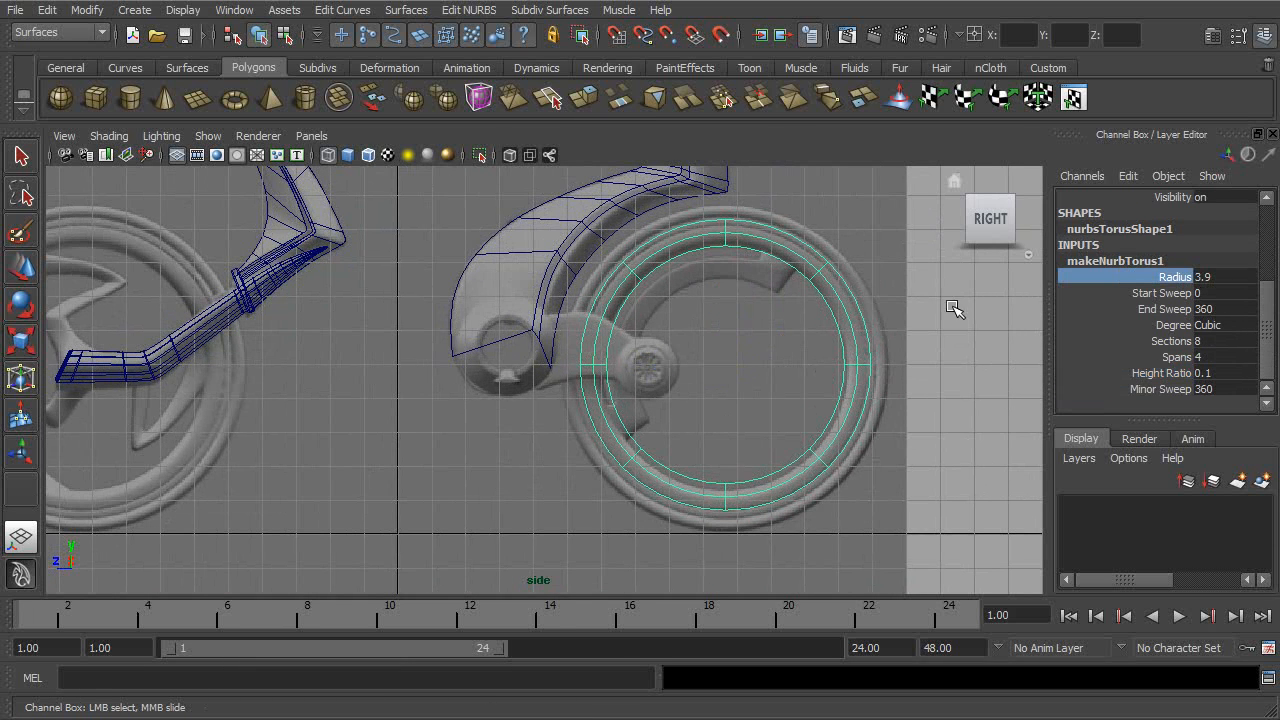
middle_drag(944, 308, 976, 308)
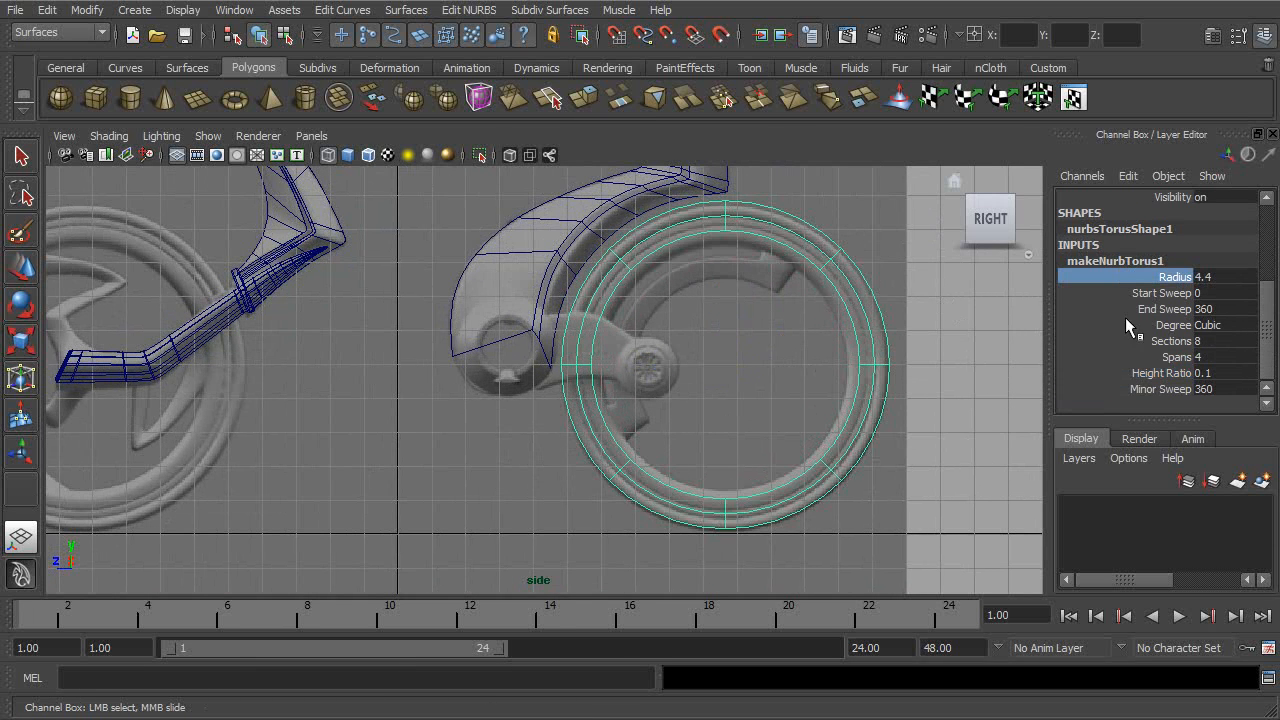
- Thin the torus's tube further by reducing its height ratio to 0.03
click(1165, 372)
middle_drag(1002, 358, 1002, 363)
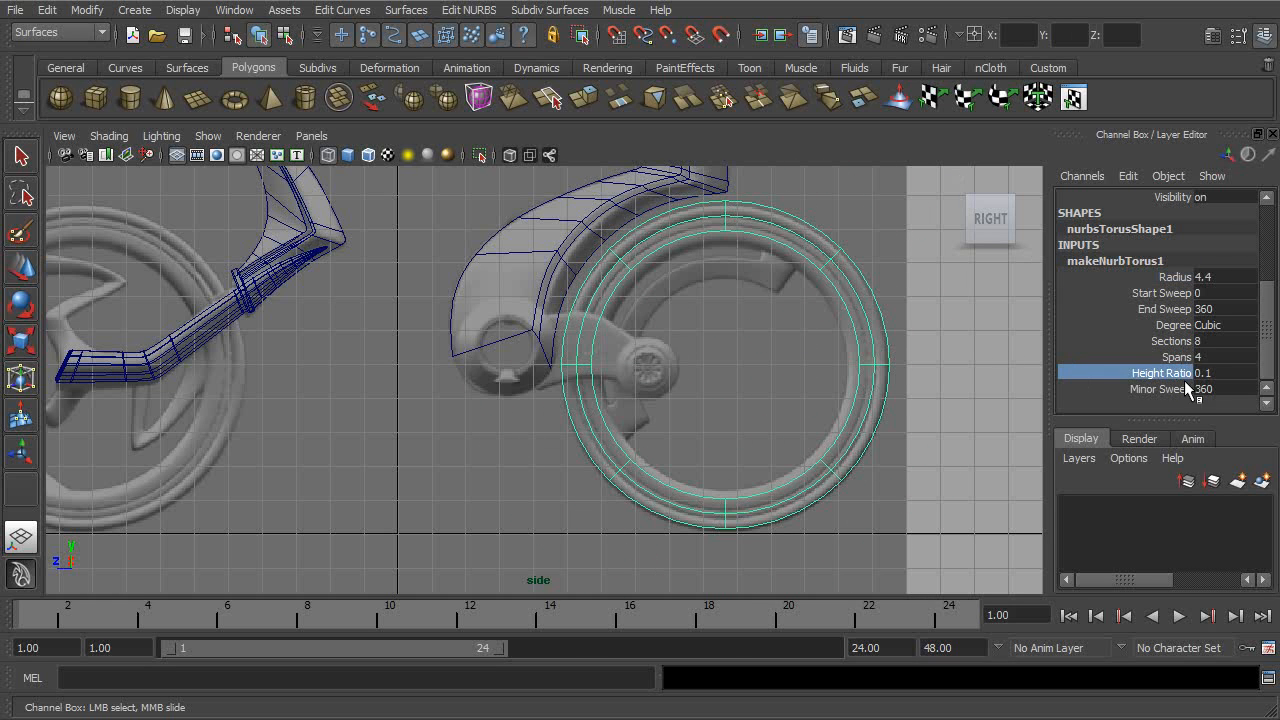
double_click(1244, 373)
text(.05)
key(Return)
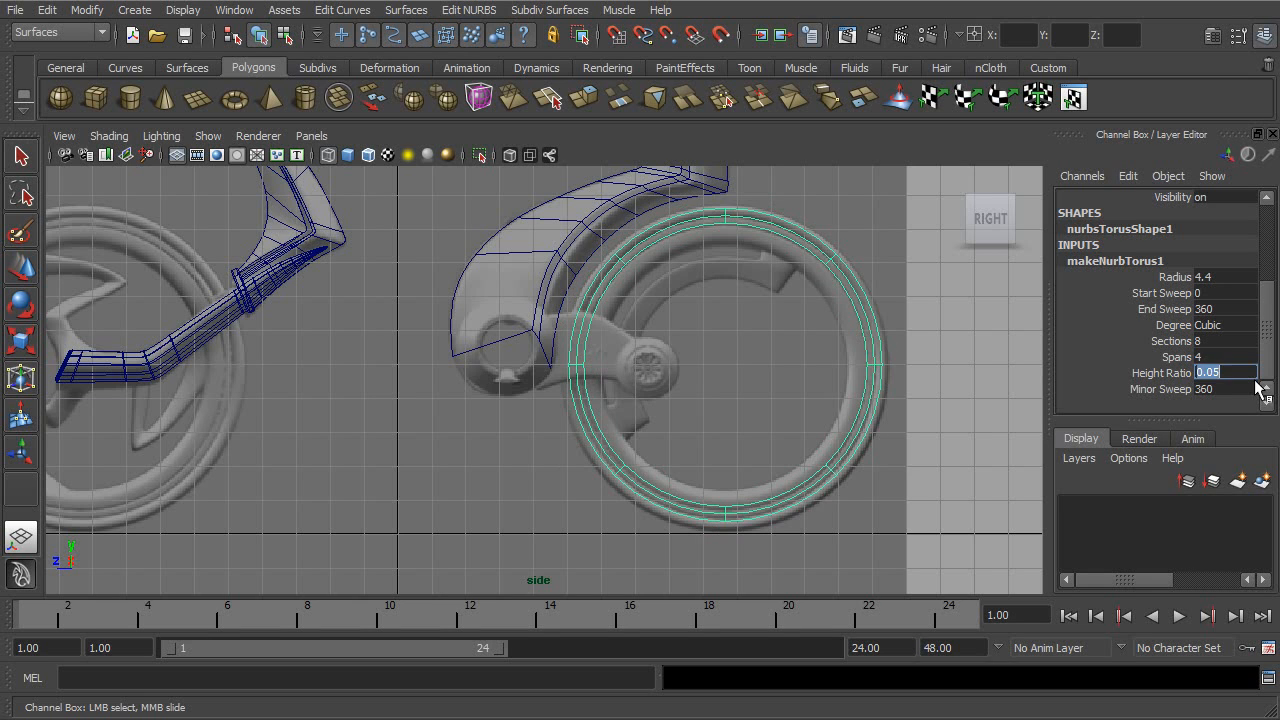
text(.03)
key(Return)
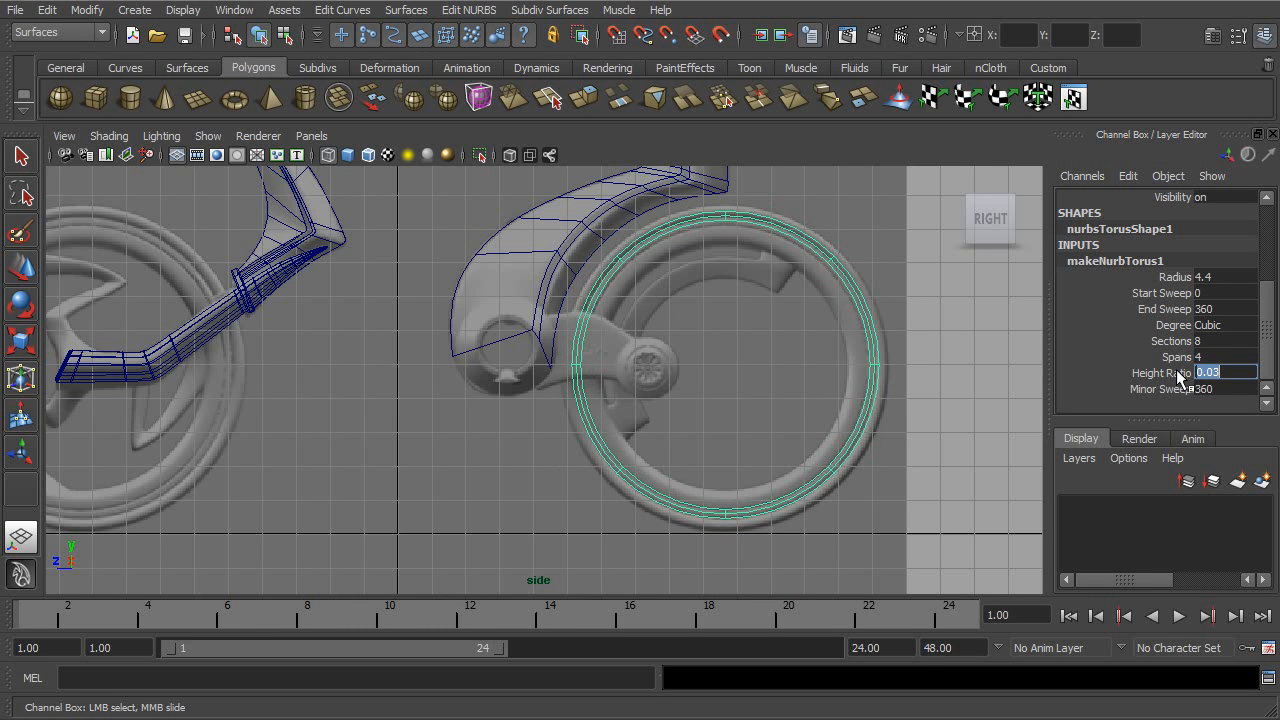
- Set the torus's radius to 4.6 so it matches the outer edge of the rear wheel
click(1175, 279)
middle_drag(1027, 280, 909, 333)
alt+right_drag(909, 333, 1131, 410)
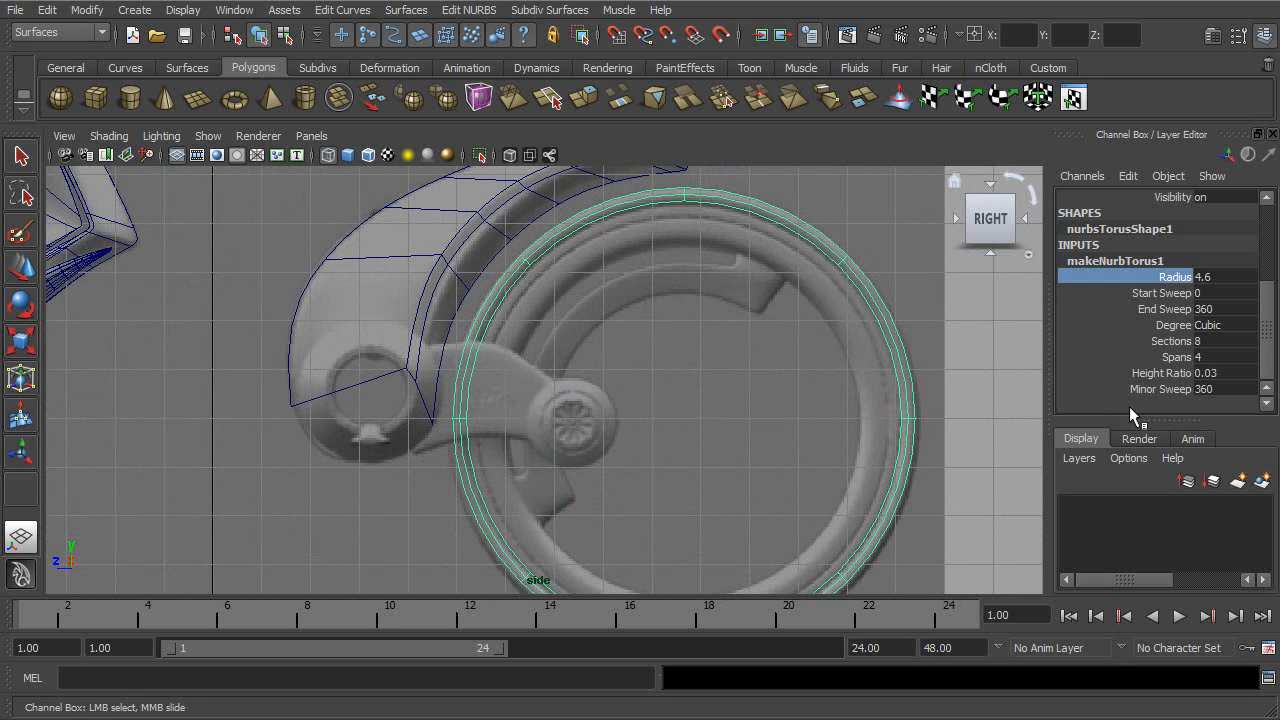
alt+right_drag(957, 357, 766, 344)
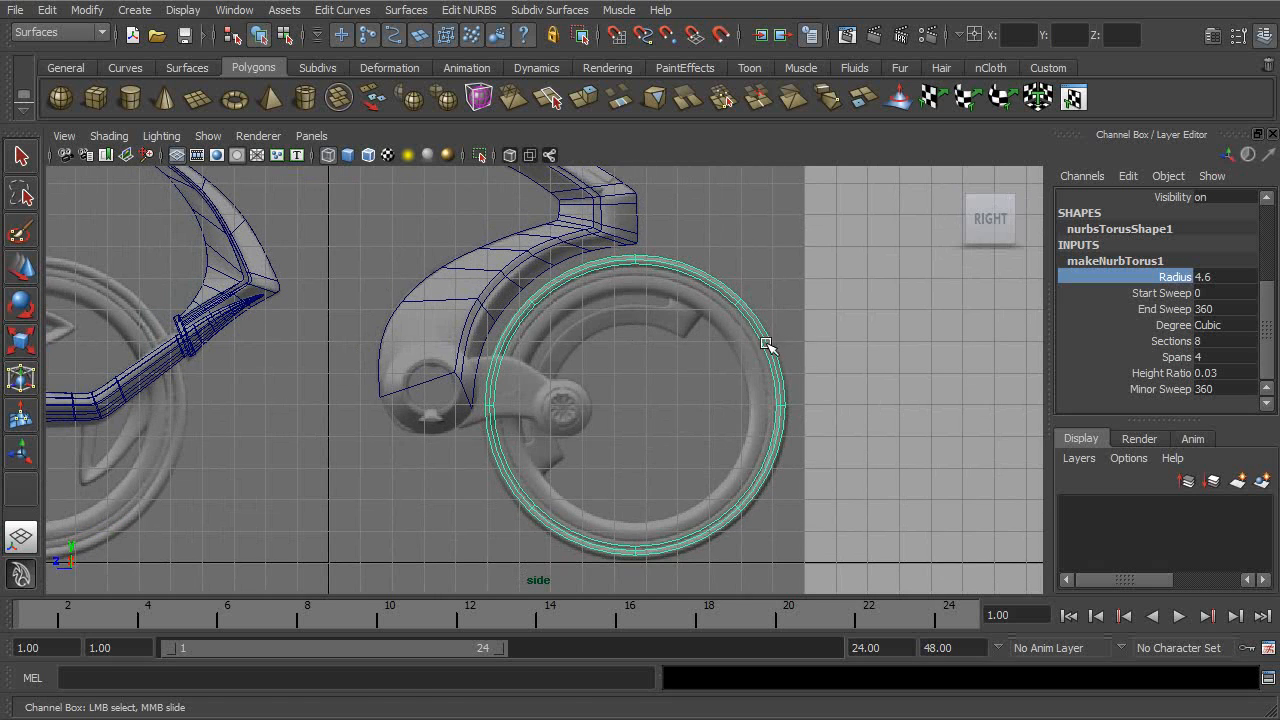
- Return the torus to the origin by setting its Translate Y and Translate Z to 0
key(w)
drag(1266, 340, 1237, 247)
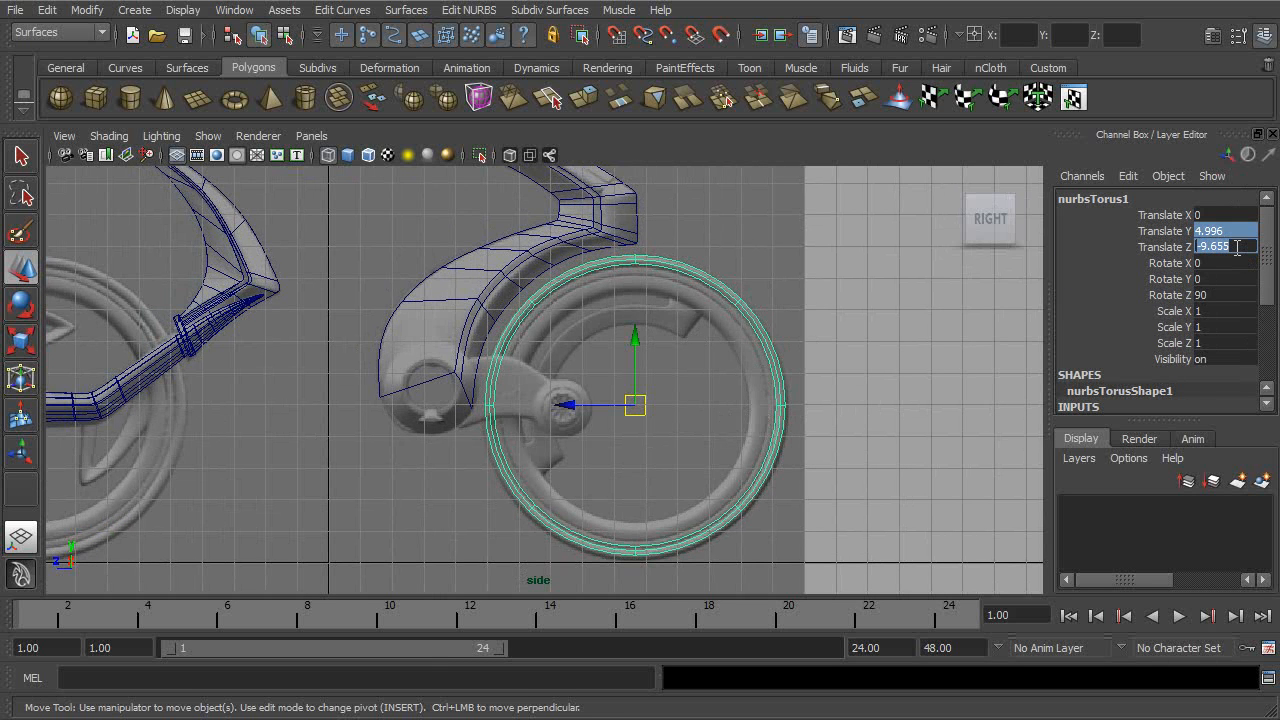
text(0)
key(Return)
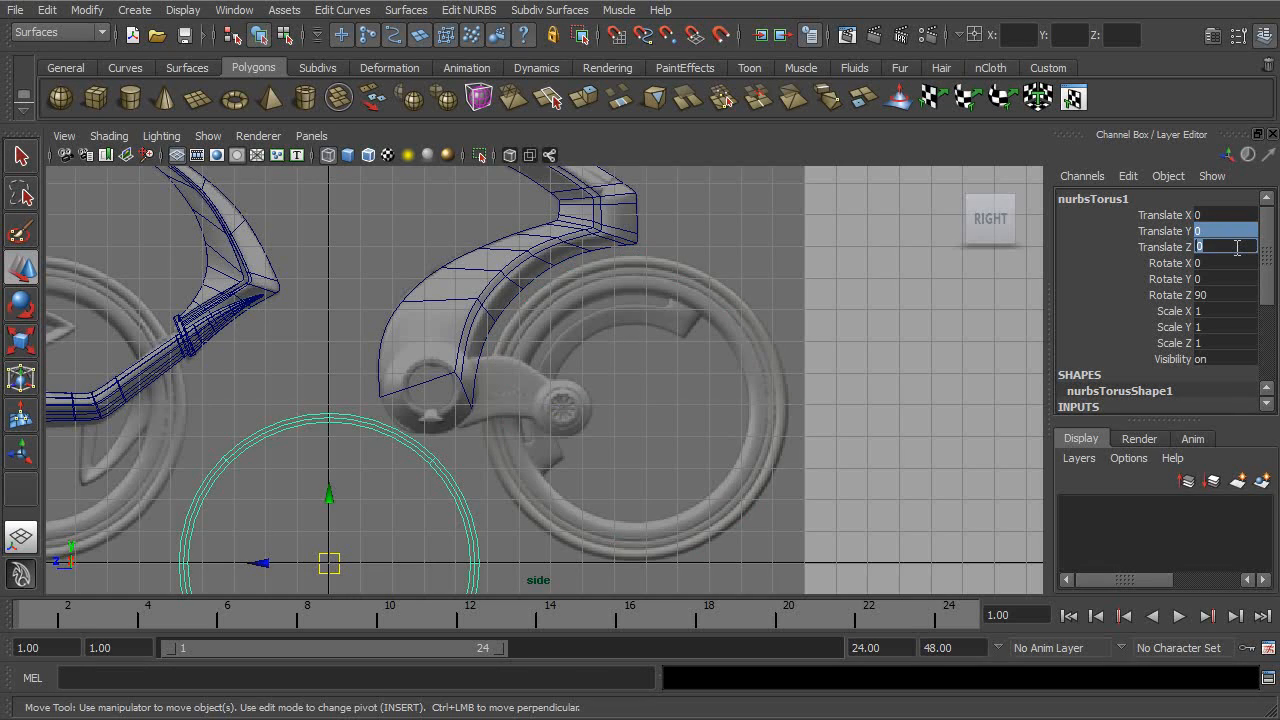
- Switch to the perspective view of the torus and raise its spans to 8
key(f)
key(space)
key(space)
alt+drag(907, 228, 660, 395)
alt+middle_drag(660, 395, 643, 251)
alt+right_drag(643, 251, 1091, 429)
alt+drag(900, 429, 741, 336)
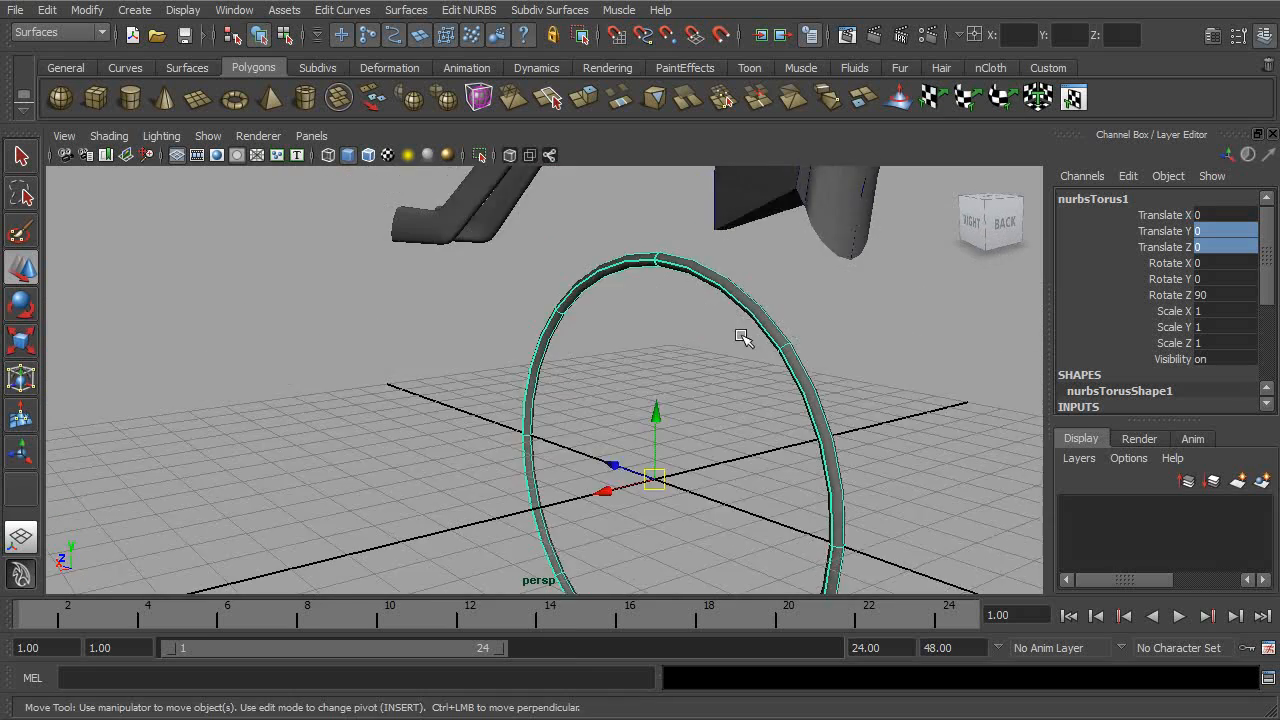
alt+middle_drag(741, 336, 640, 354)
alt+right_drag(640, 354, 917, 446)
alt+drag(917, 446, 718, 301)
drag(1268, 272, 1270, 365)
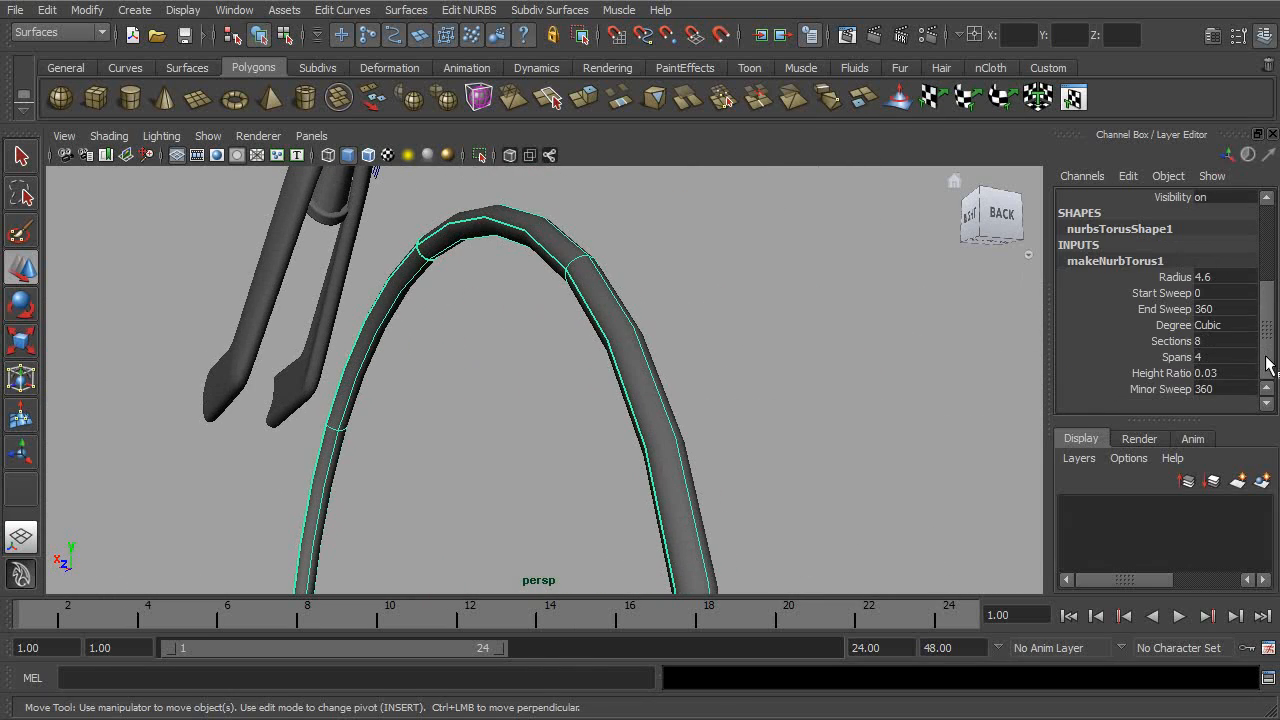
click(1176, 357)
middle_drag(800, 311, 849, 309)
alt+drag(863, 317, 812, 314)
- Increase the torus's sections to 12 for a smoother ring
click(1180, 341)
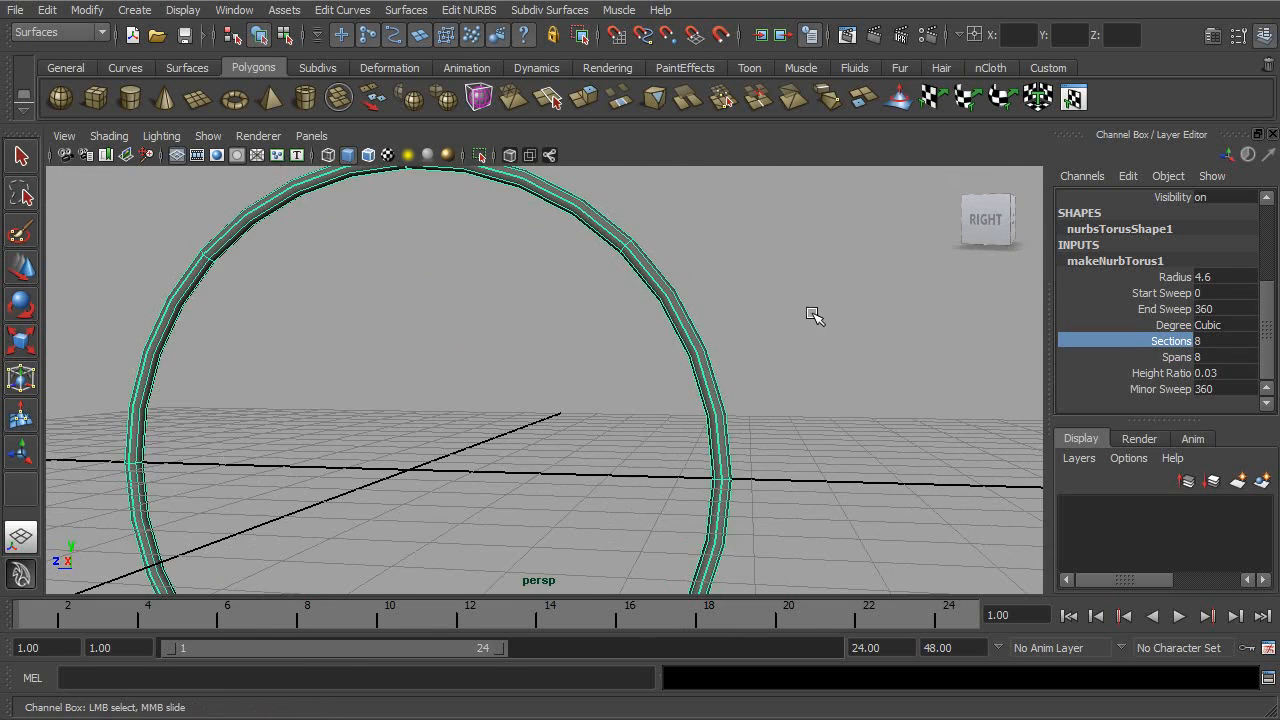
middle_drag(820, 313, 862, 320)
alt+drag(870, 337, 788, 340)
alt+right_drag(788, 340, 674, 317)
alt+drag(674, 317, 600, 345)
alt+right_drag(600, 345, 728, 314)
alt+middle_drag(728, 314, 722, 329)
alt+right_drag(722, 329, 909, 386)
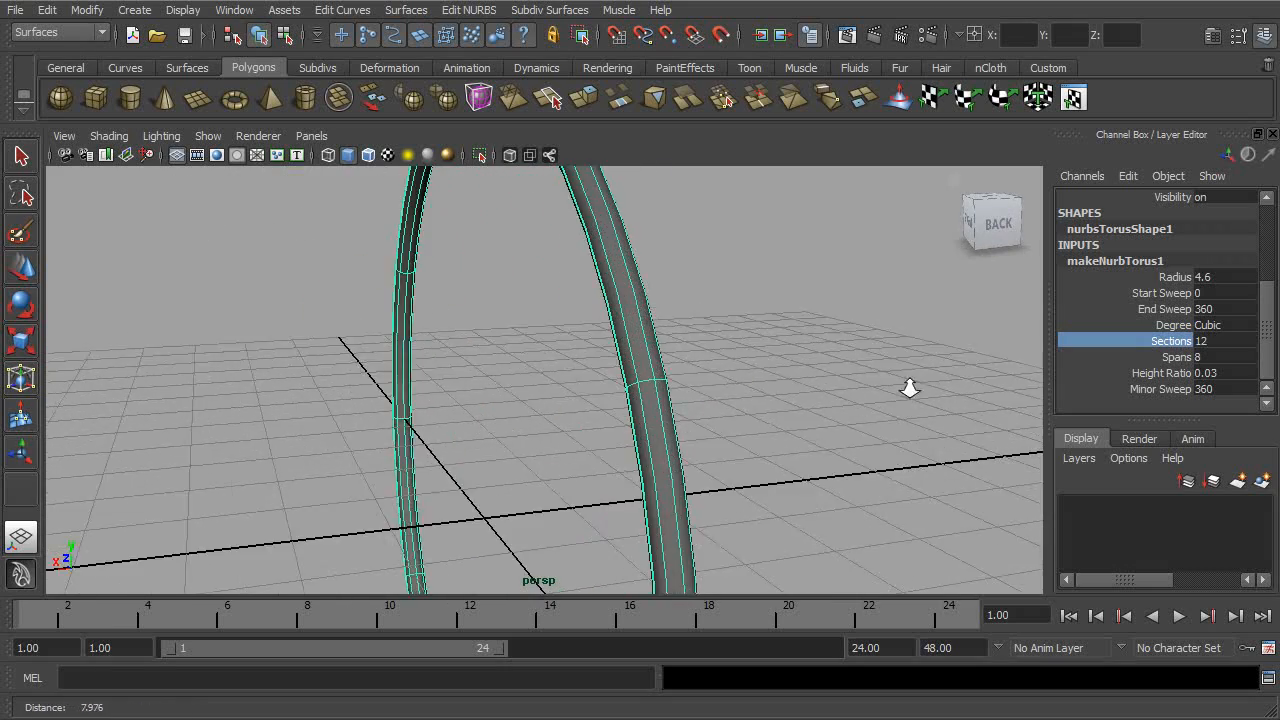
- Show the torus's hulls and select a hull row running around its circumference
alt+drag(772, 312, 726, 260)
alt+middle_drag(726, 260, 740, 400)
alt+right_drag(740, 400, 782, 383)
alt+drag(782, 383, 784, 370)
right_drag(622, 342, 714, 334)
alt+drag(714, 334, 666, 331)
alt+middle_drag(666, 331, 693, 398)
alt+right_drag(692, 398, 764, 376)
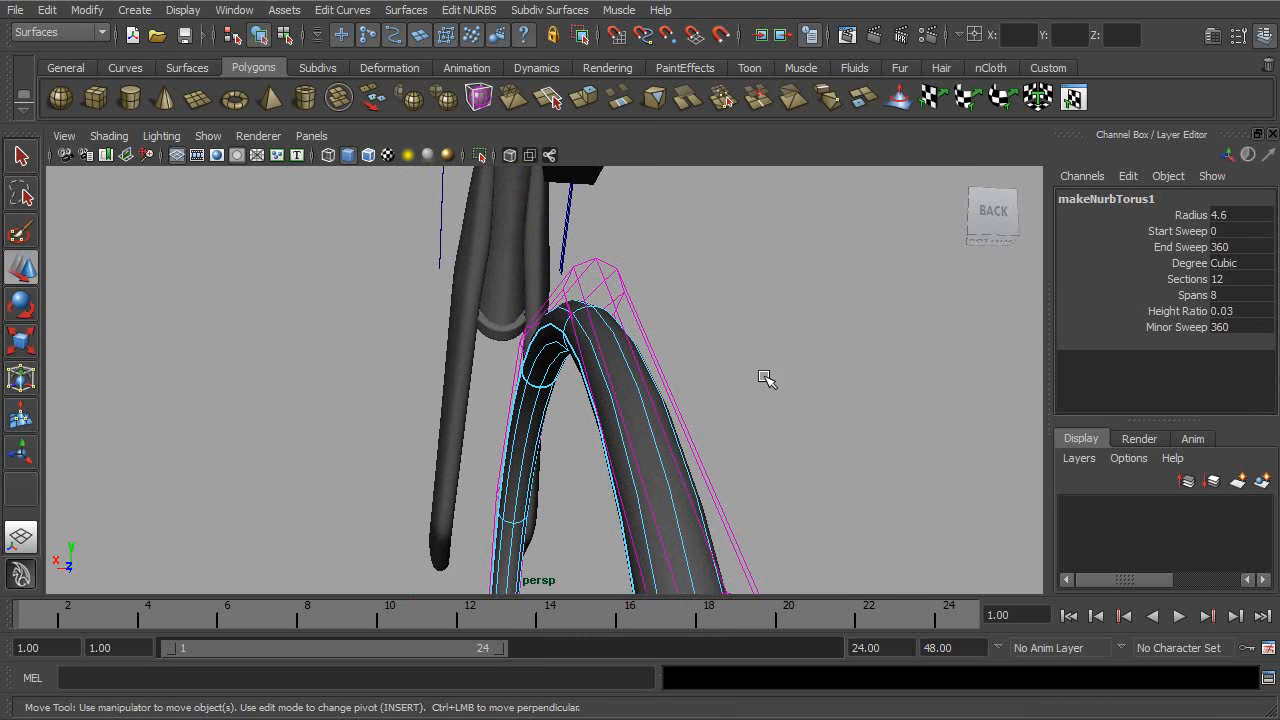
click(568, 304)
alt+drag(751, 340, 624, 311)
shift+click(616, 308)
key(ctrl+z)
alt+drag(705, 302, 795, 336)
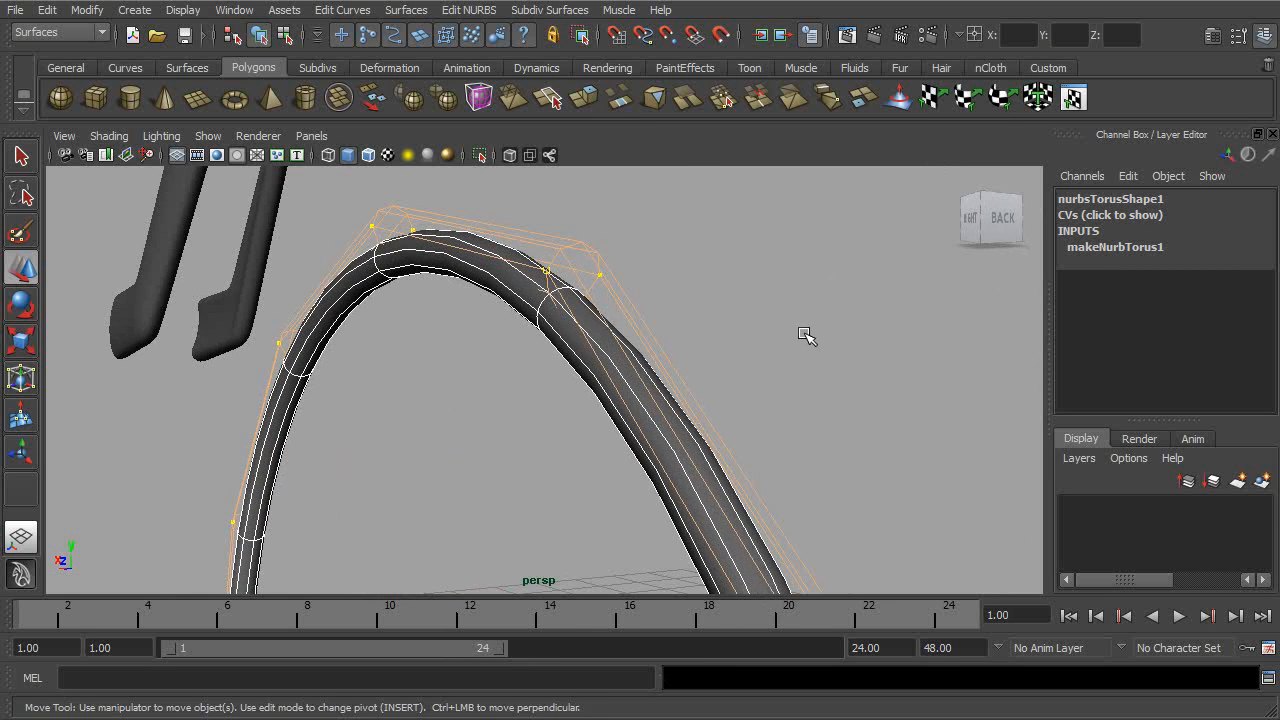
- Try to scale the selected hull row, and return the torus to object selection mode
key(r)
alt+right_drag(787, 398, 494, 423)
alt+drag(717, 306, 583, 306)
alt+right_drag(583, 306, 729, 363)
alt+drag(629, 437, 600, 440)
click(508, 410)
drag(508, 410, 474, 351)
click(478, 387)
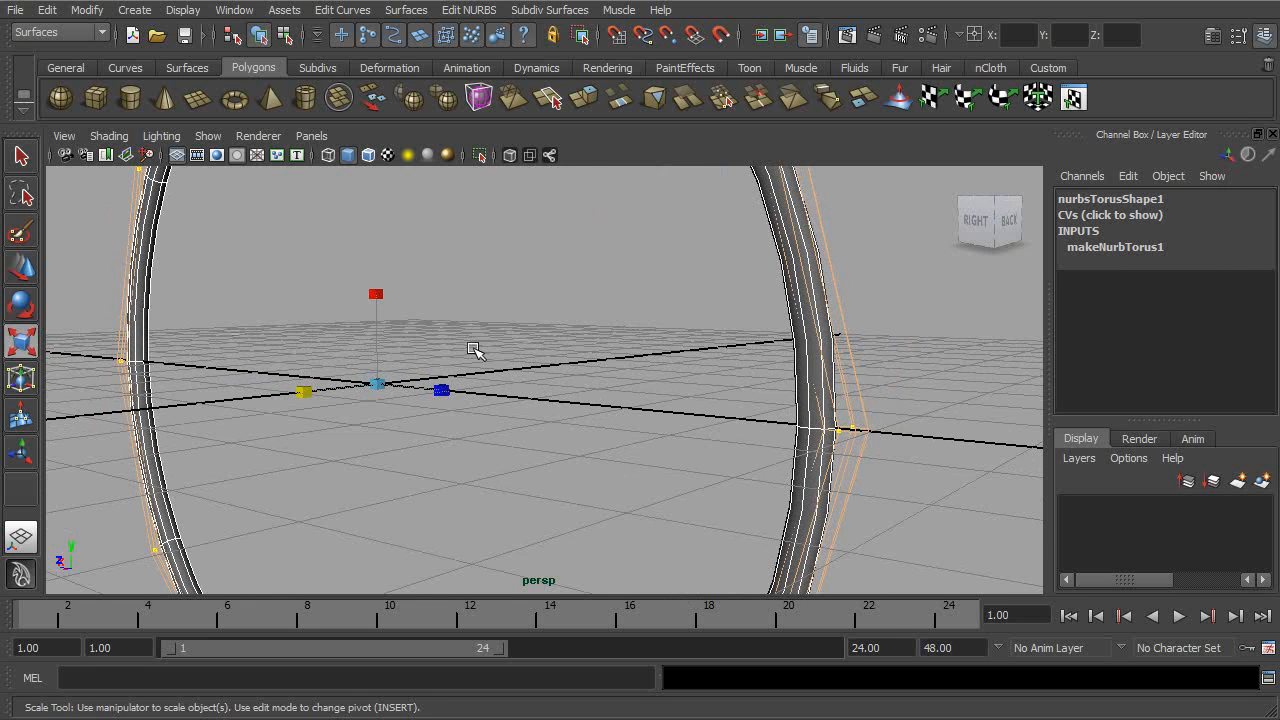
click(283, 35)
click(258, 35)
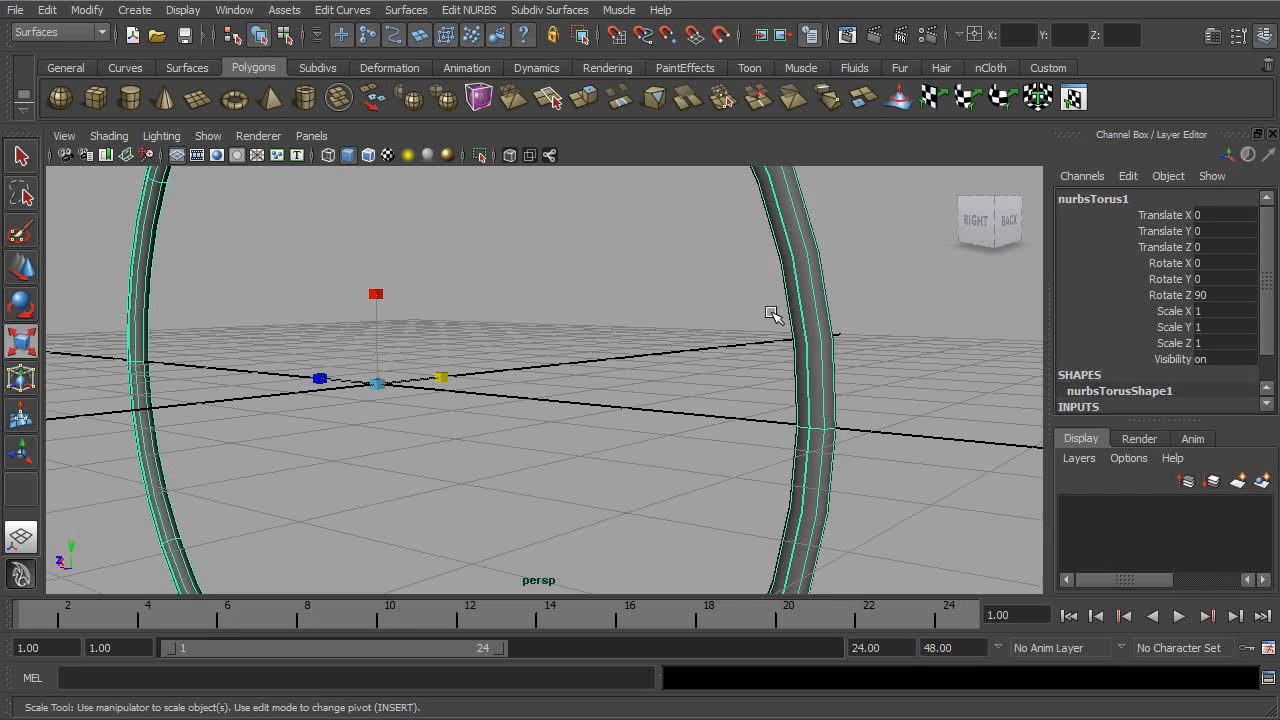
- Detach the torus surface along an isoparm running around its circumference
click(771, 314)
alt+drag(754, 380, 816, 375)
alt+middle_drag(816, 375, 768, 480)
click(720, 394)
alt+drag(706, 357, 777, 388)
alt+middle_drag(726, 351, 660, 477)
alt+right_drag(660, 477, 858, 498)
alt+middle_drag(648, 338, 682, 385)
alt+right_drag(682, 385, 741, 403)
right_drag(655, 383, 640, 345)
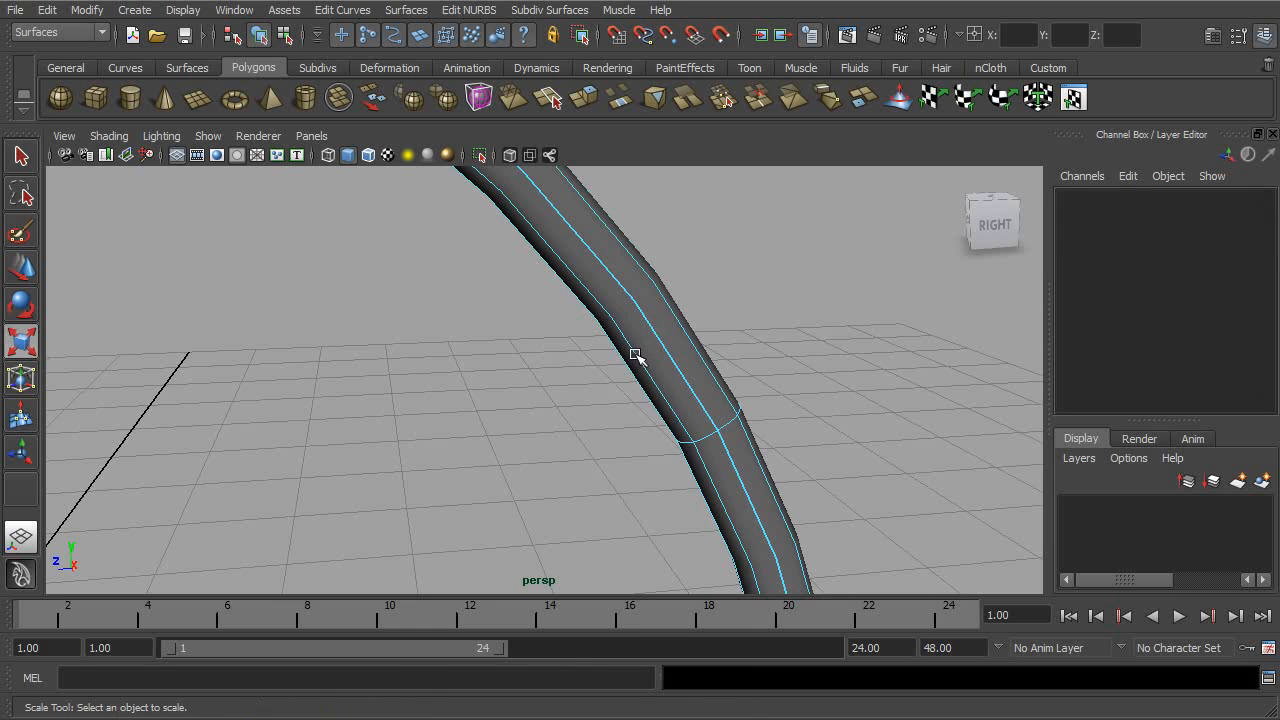
click(660, 389)
alt+drag(663, 391, 630, 383)
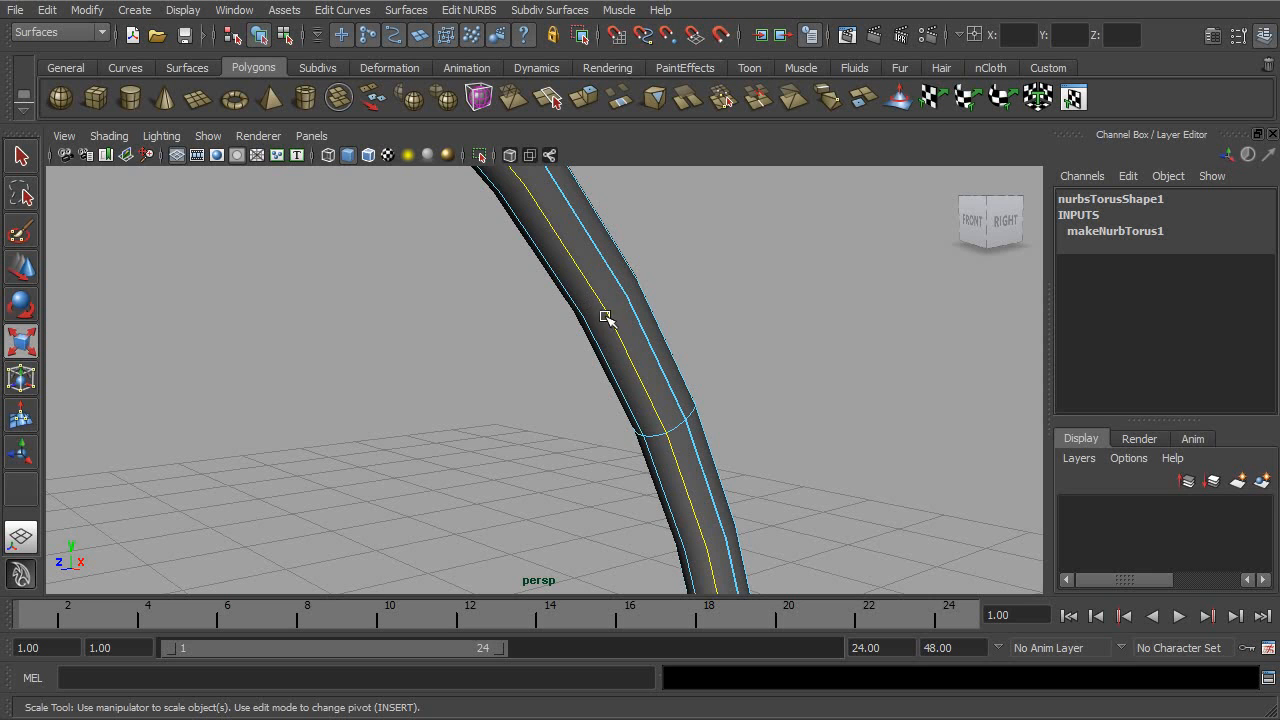
click(408, 11)
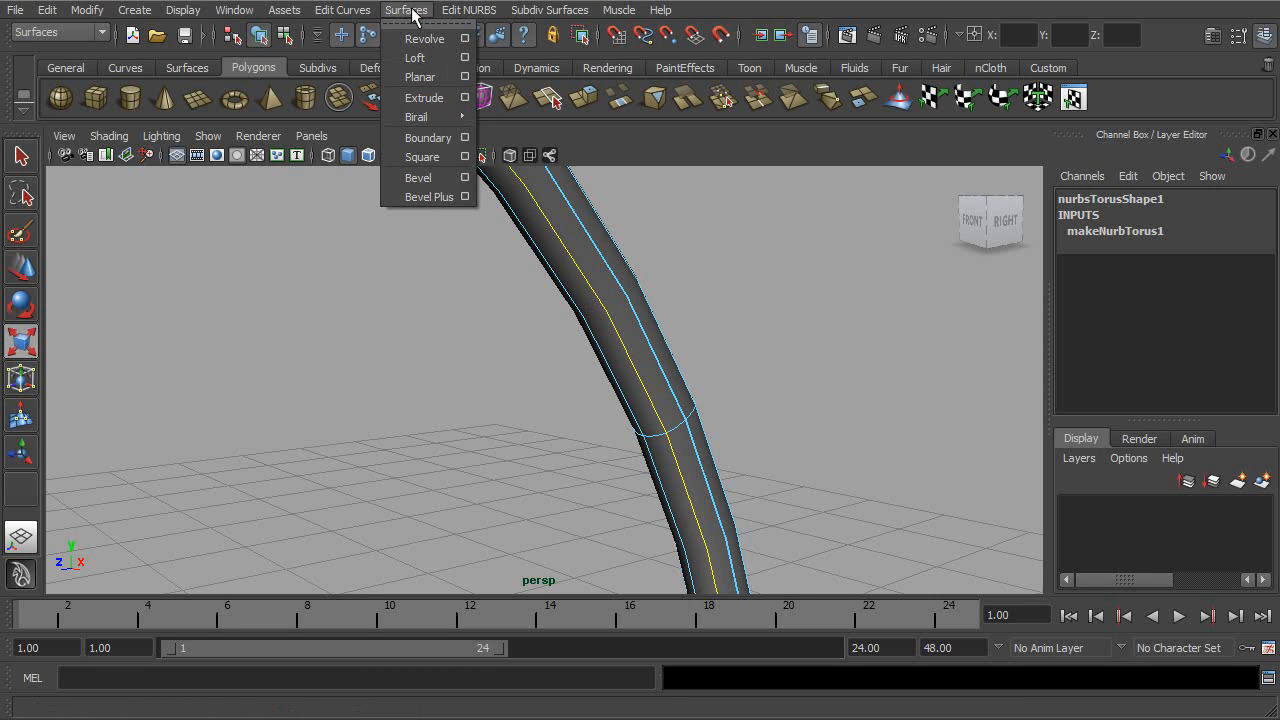
mouse_move(468, 15)
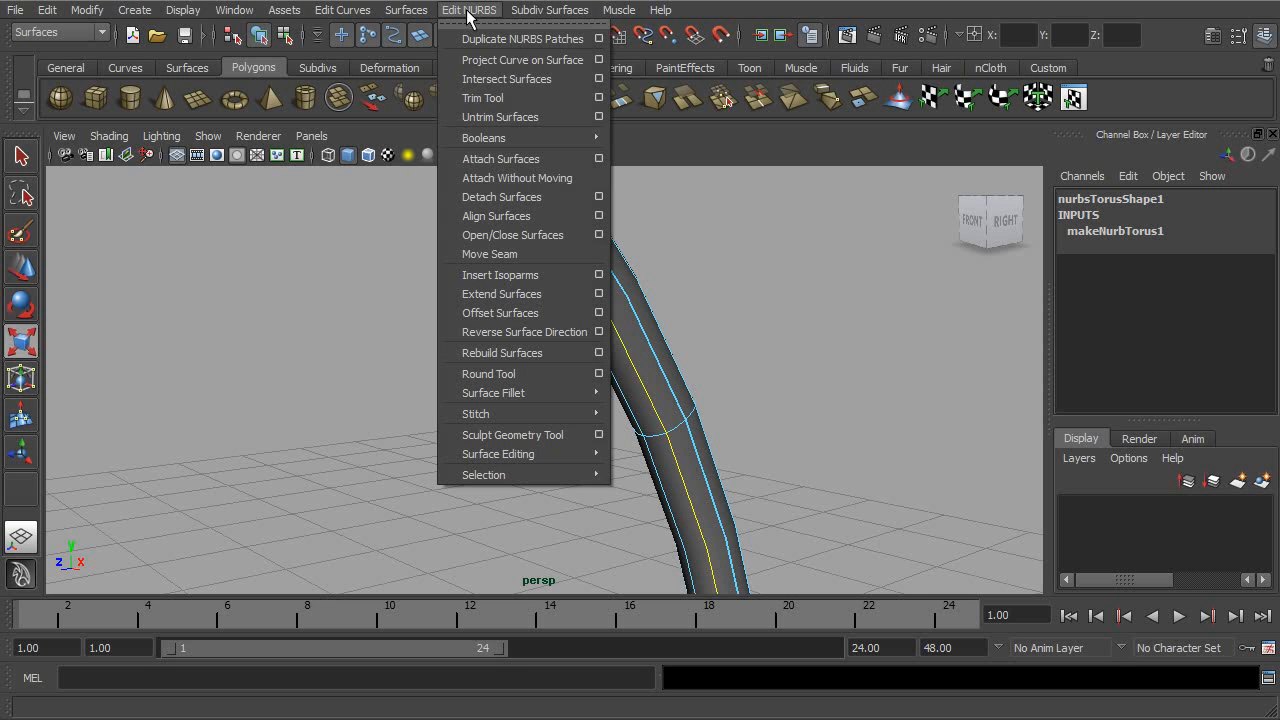
click(562, 197)
- Detach the torus along a second circumferential isoparm to separate its inner strip
alt+drag(620, 317, 707, 336)
key(r)
right_drag(509, 306, 505, 265)
click(513, 280)
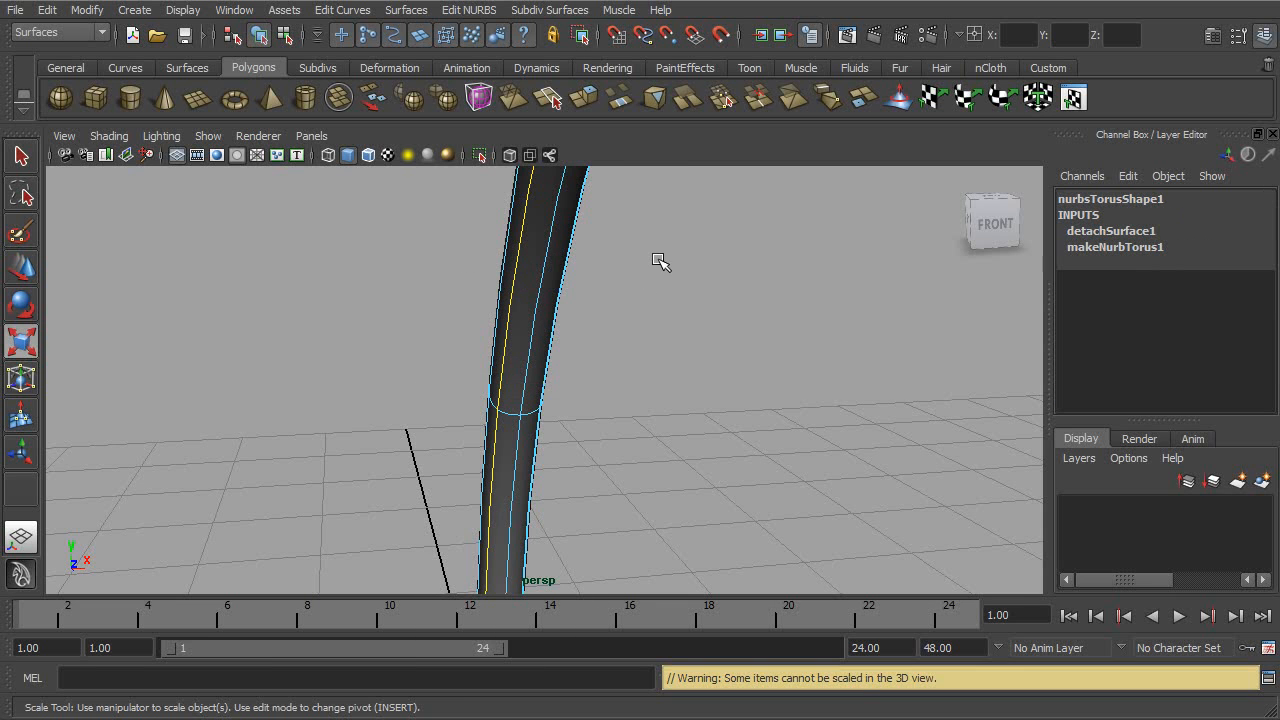
key(g)
alt+drag(786, 323, 596, 349)
alt+drag(843, 376, 634, 357)
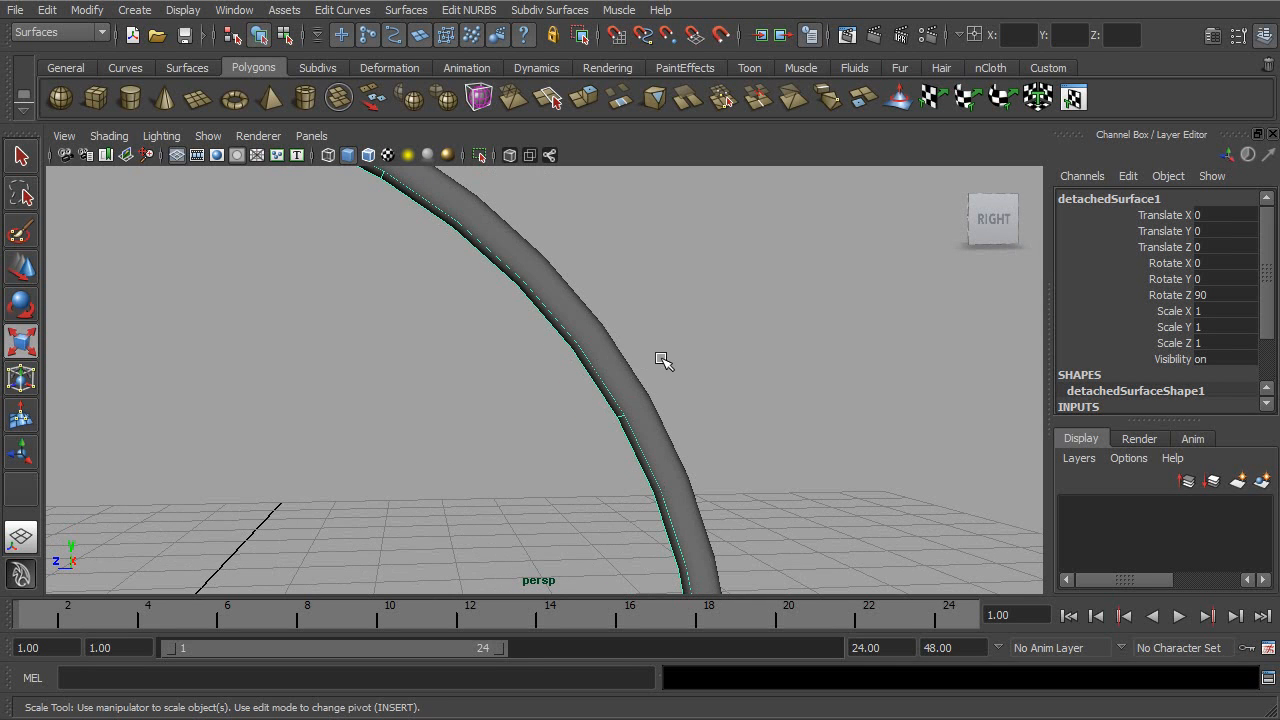
- Select the torus's outer surface and check its span and degree attributes
click(650, 355)
alt+drag(660, 349, 600, 368)
click(571, 351)
key(ctrl+a)
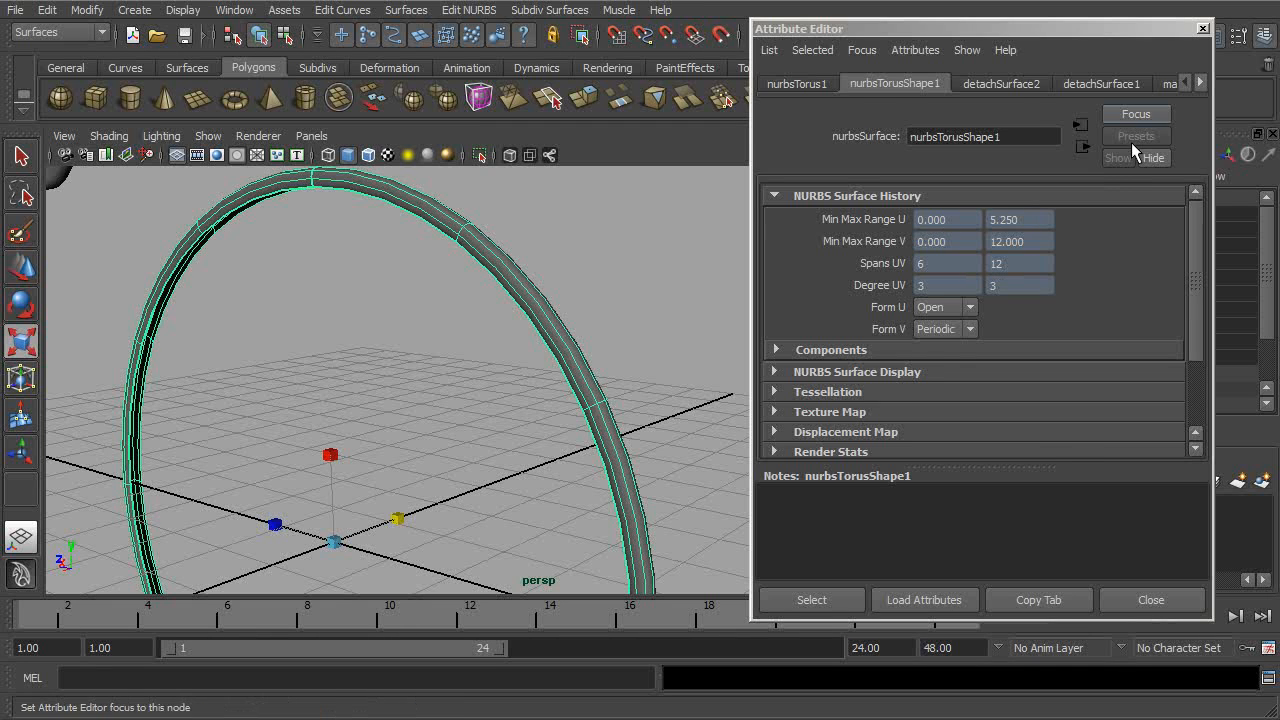
click(1203, 28)
- Rebuild the torus surface uniformly in U and V with its CVs kept, and check its attributes
click(468, 10)
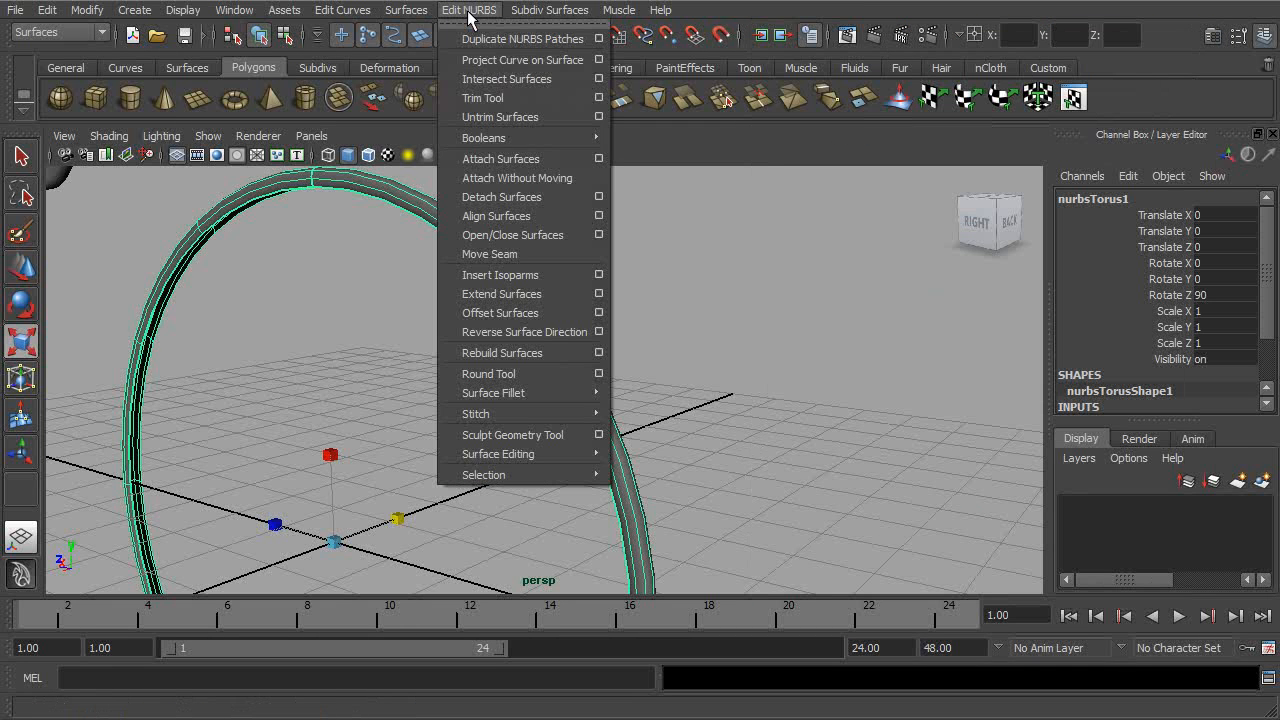
click(601, 352)
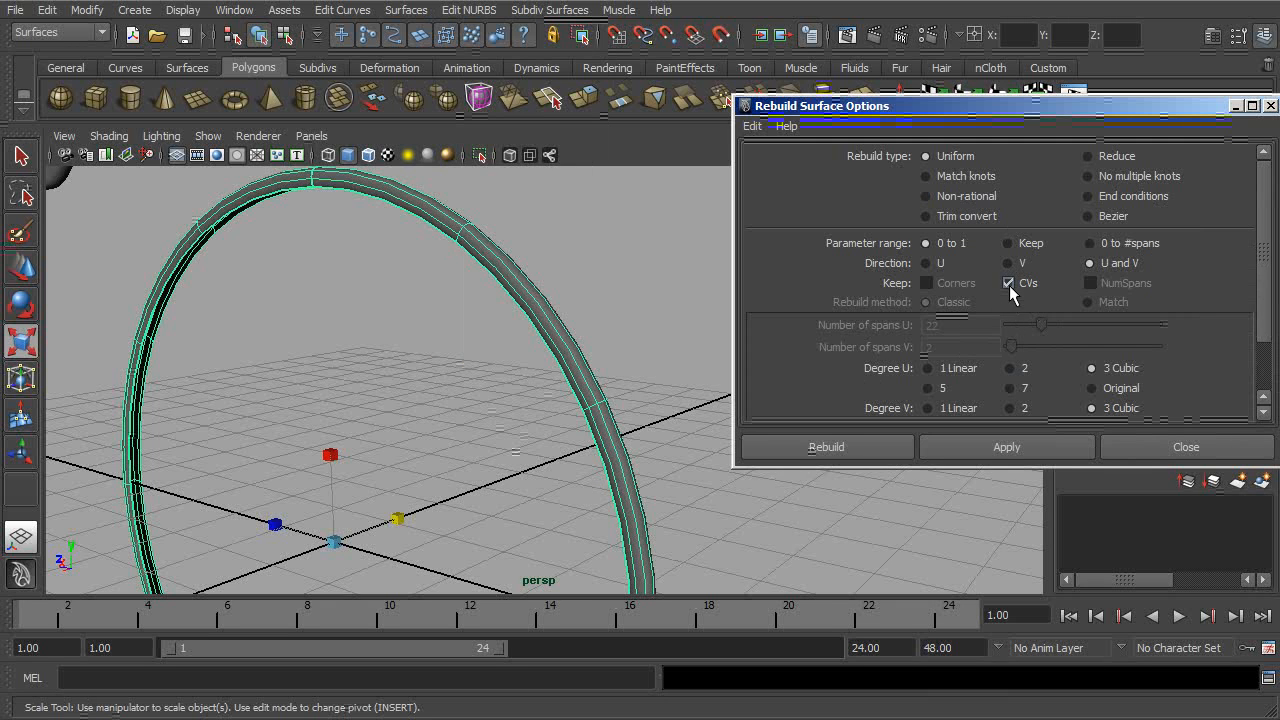
click(899, 455)
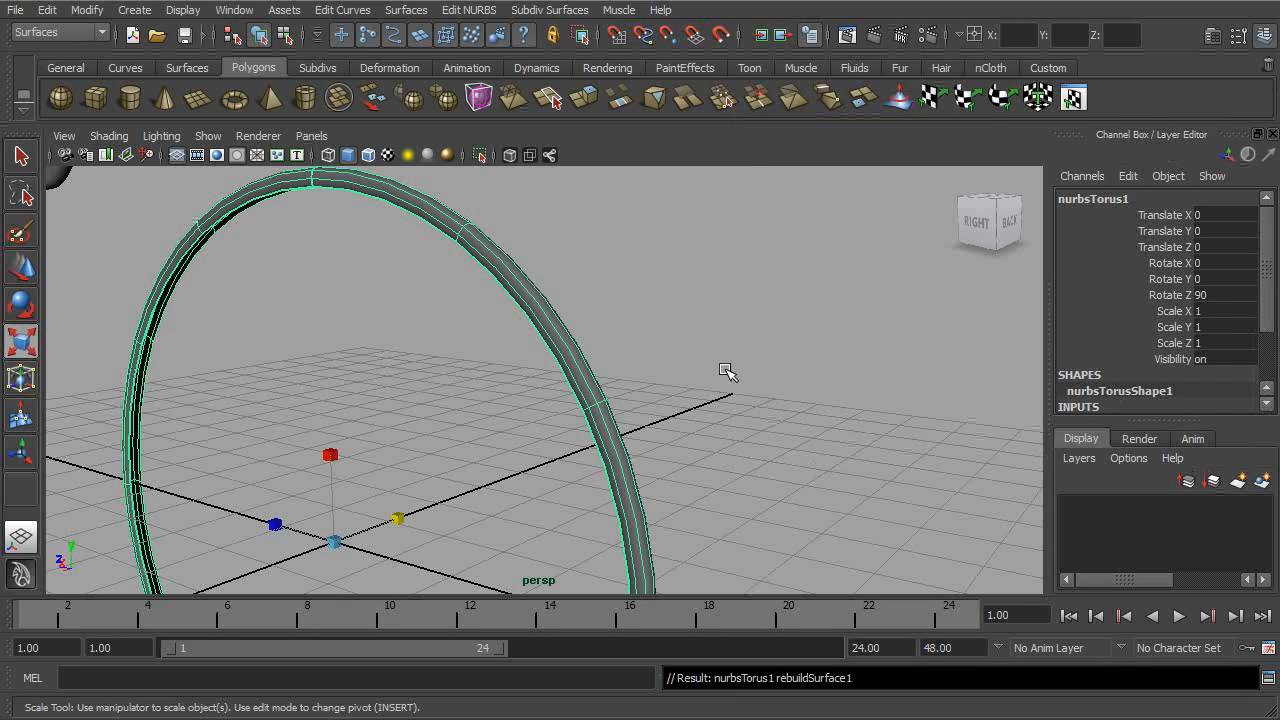
key(ctrl+a)
click(1203, 28)
- Compare the torus with the wheel rims in the side-view reference image
alt+drag(869, 335, 807, 361)
alt+right_drag(807, 361, 431, 271)
alt+drag(624, 412, 729, 374)
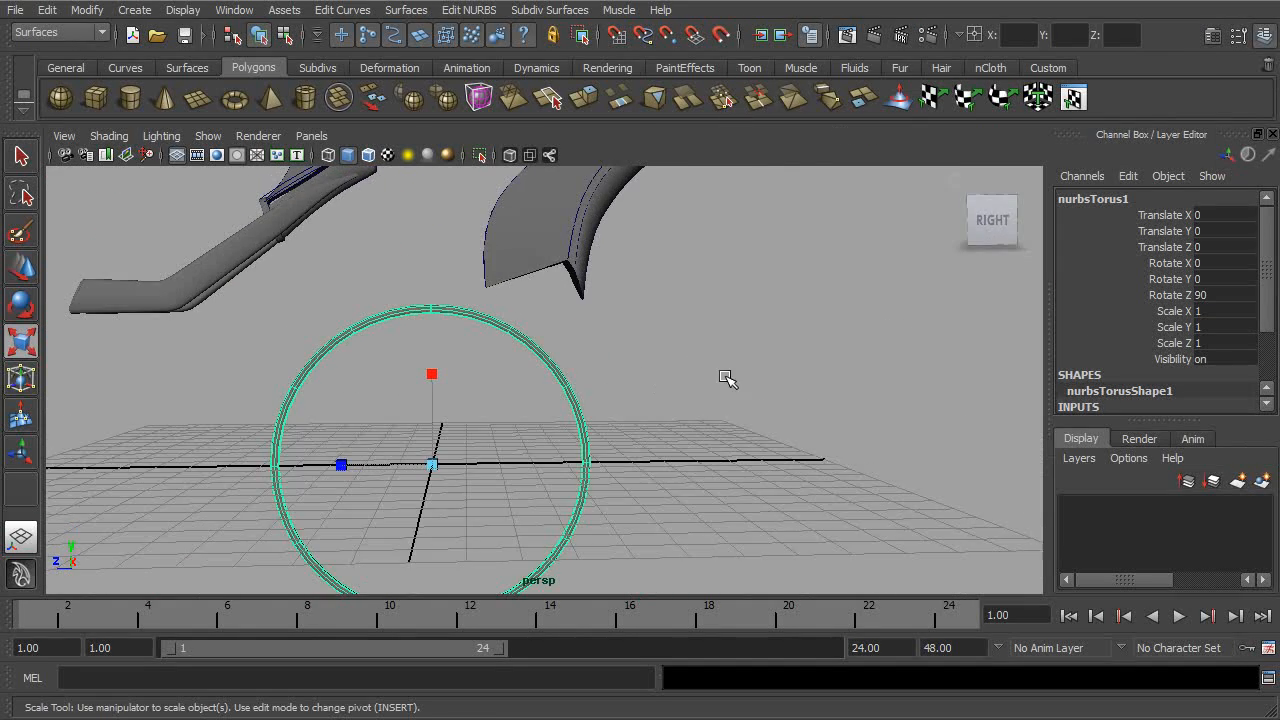
key(space)
key(space)
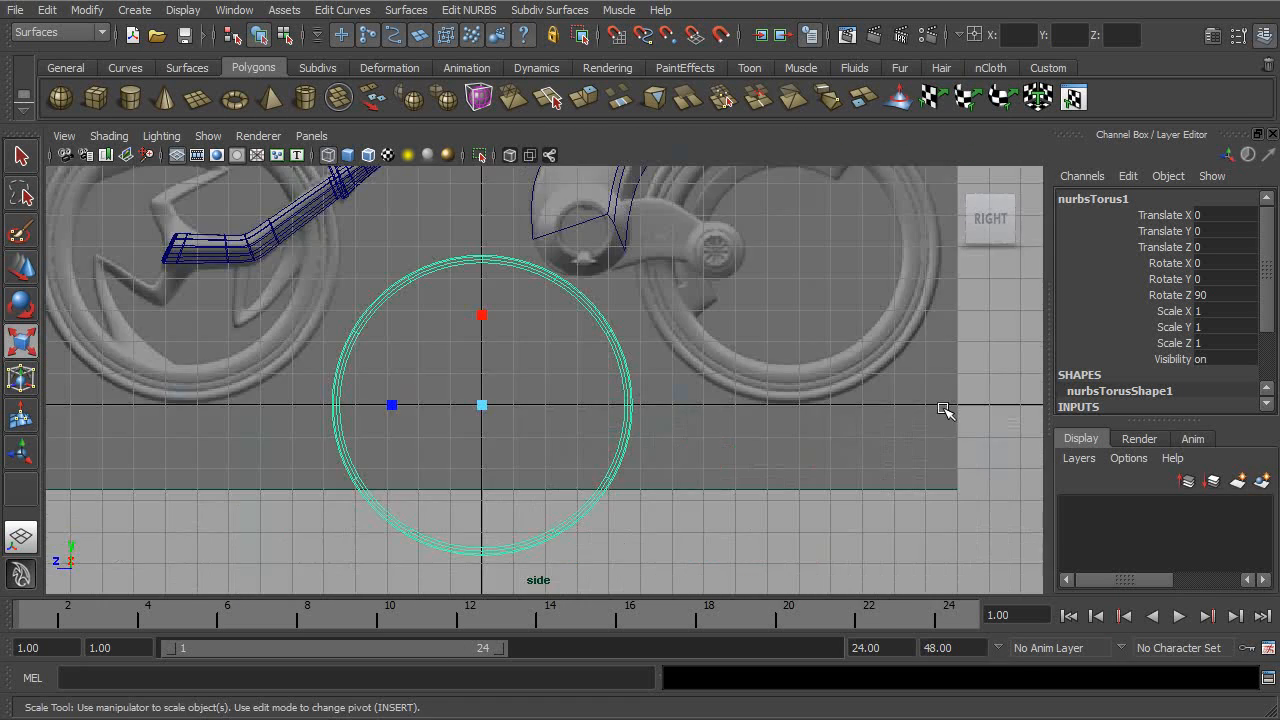
alt+middle_drag(825, 257, 800, 420)
alt+right_drag(800, 420, 1083, 462)
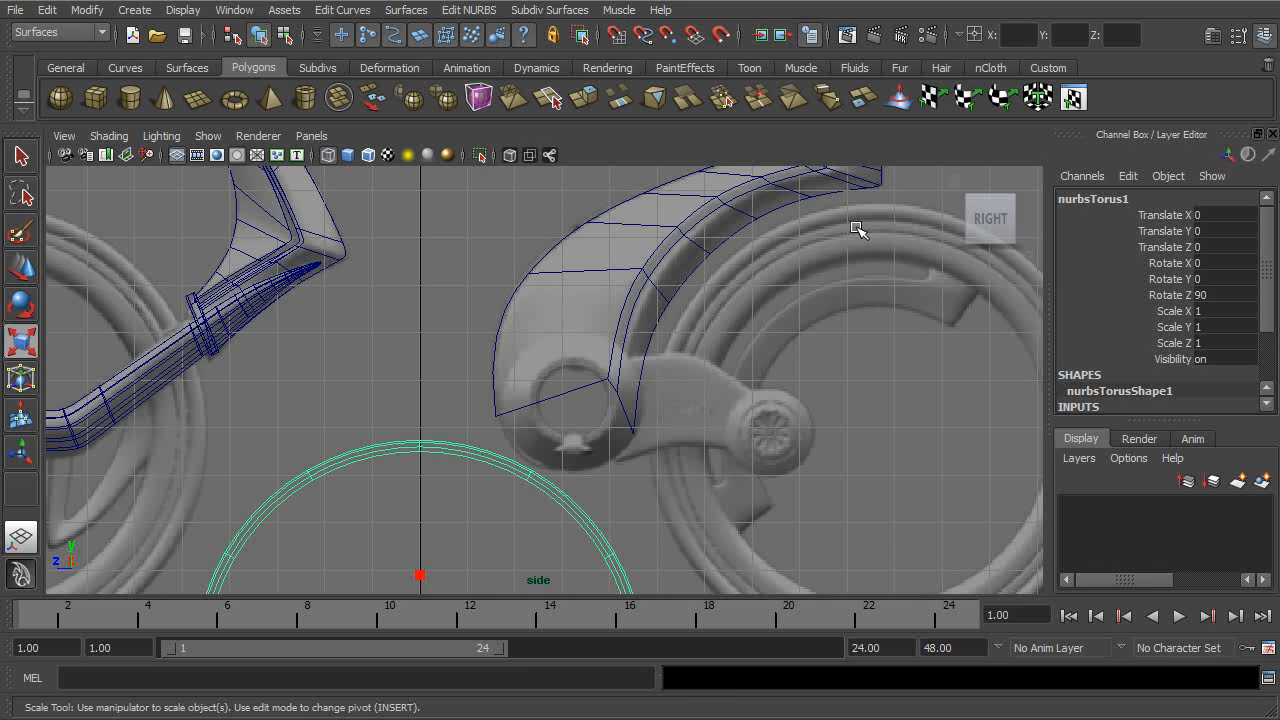
key(space)
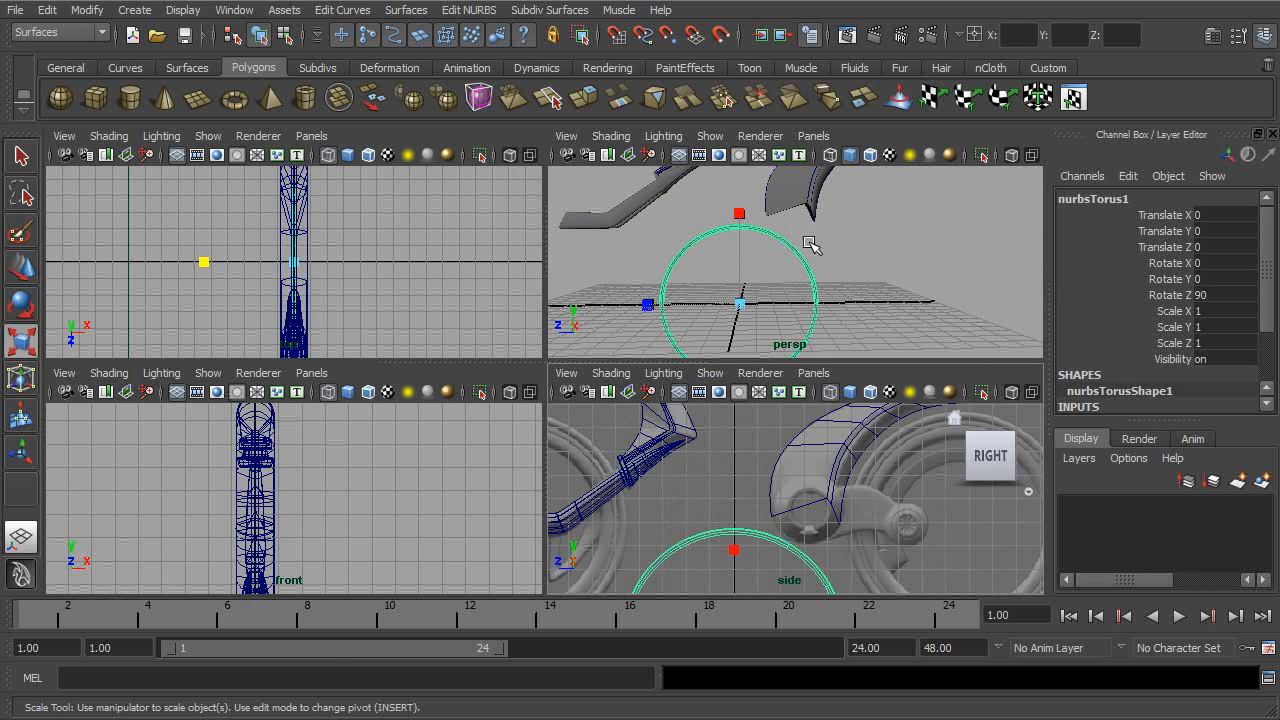
- Create a polygon pipe at the center of the torus
click(133, 11)
mouse_move(155, 60)
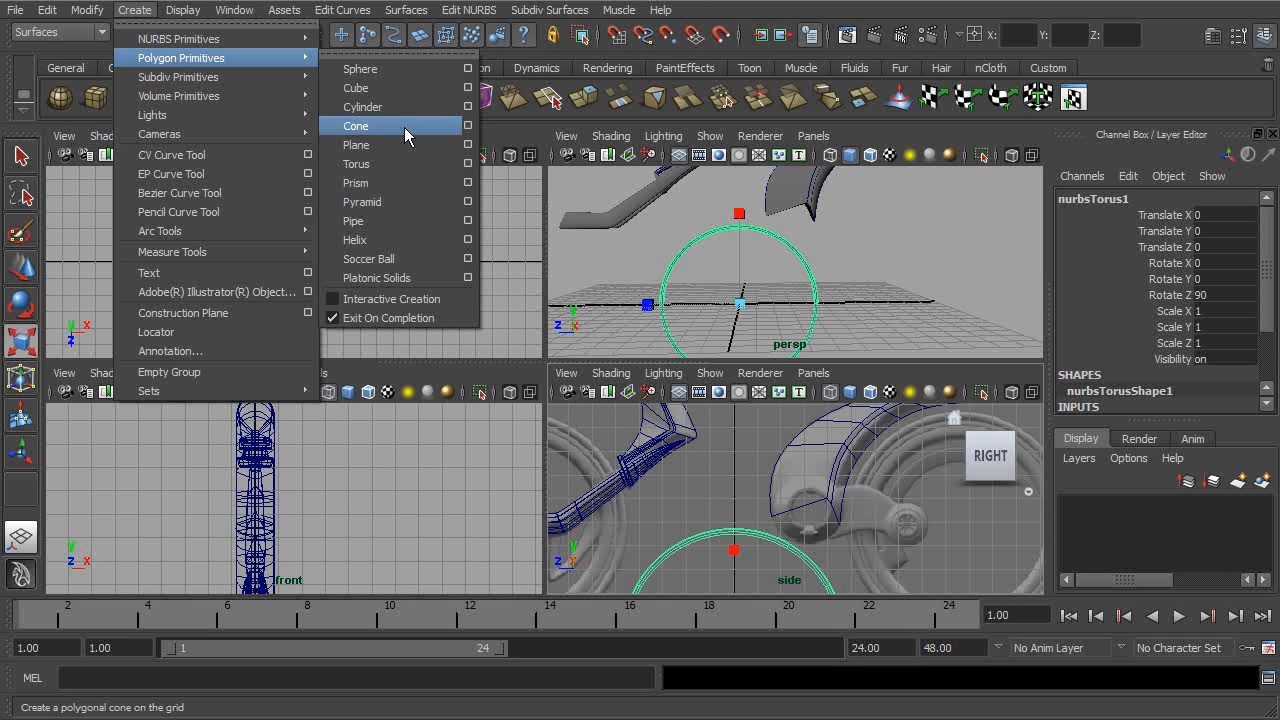
click(419, 222)
alt+drag(768, 231, 850, 305)
alt+right_drag(850, 305, 962, 316)
alt+middle_drag(662, 312, 718, 278)
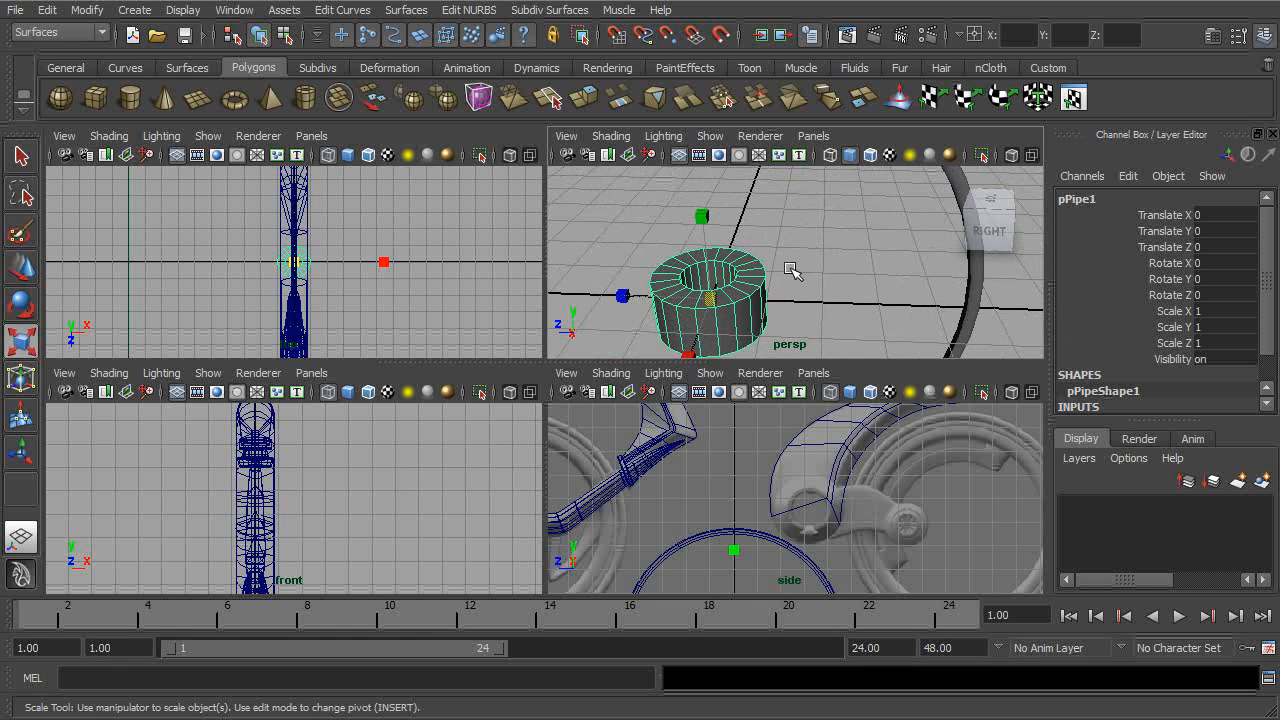
alt+drag(760, 300, 792, 252)
key(e)
drag(697, 265, 697, 346)
click(1226, 297)
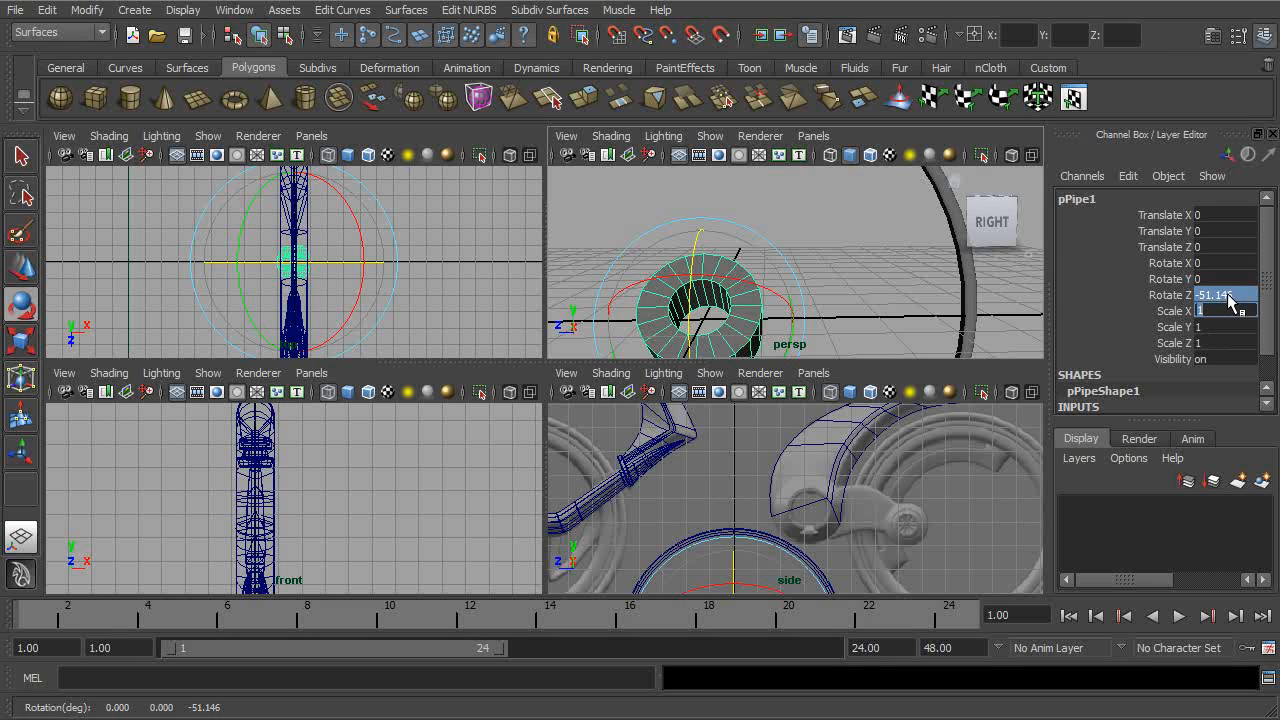
text(190)
key(Return)
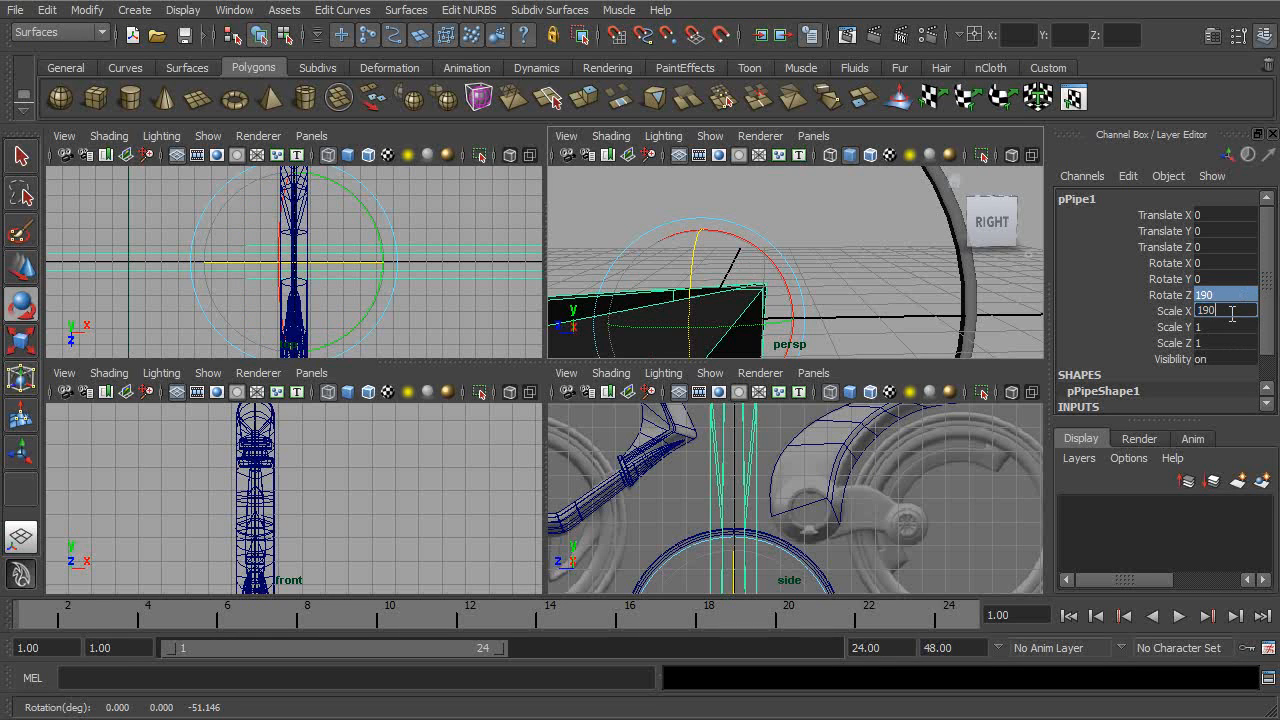
text(1)
key(Return)
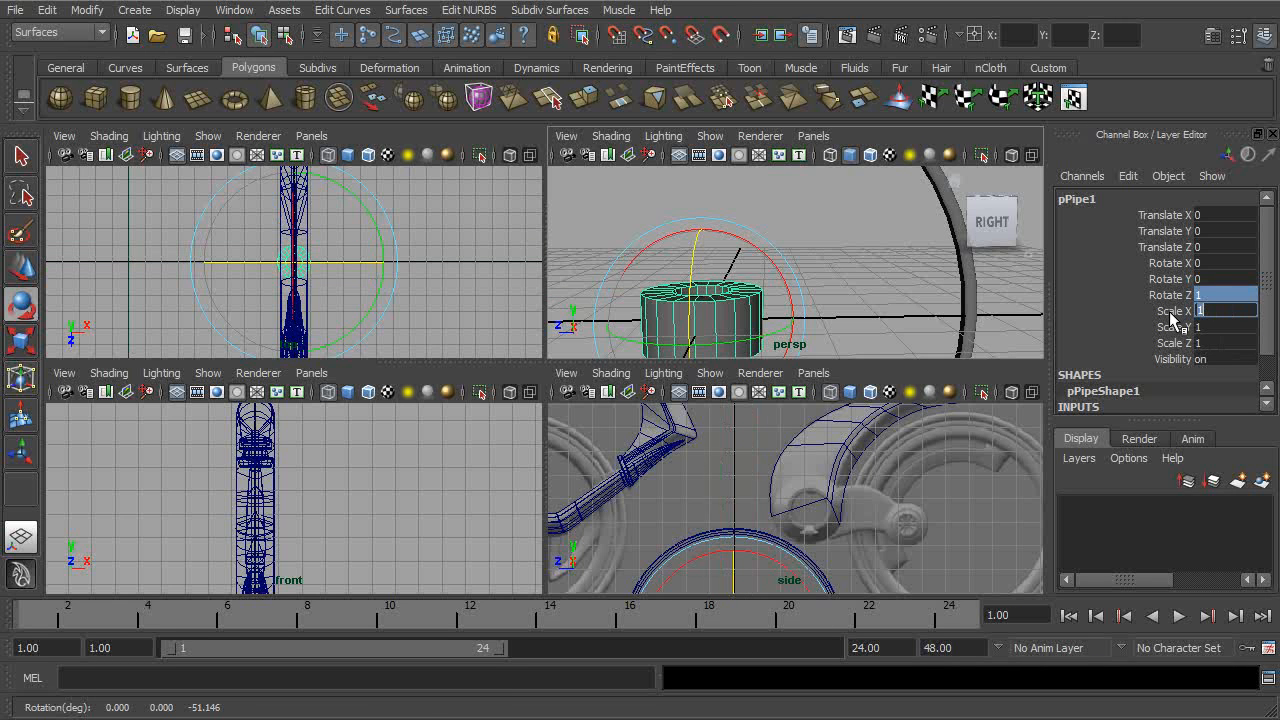
- Set the pipe's Rotate Z to 90 so it faces the same way as the torus
click(1211, 284)
click(1211, 297)
click(1220, 326)
click(1213, 293)
text(90)
key(Return)
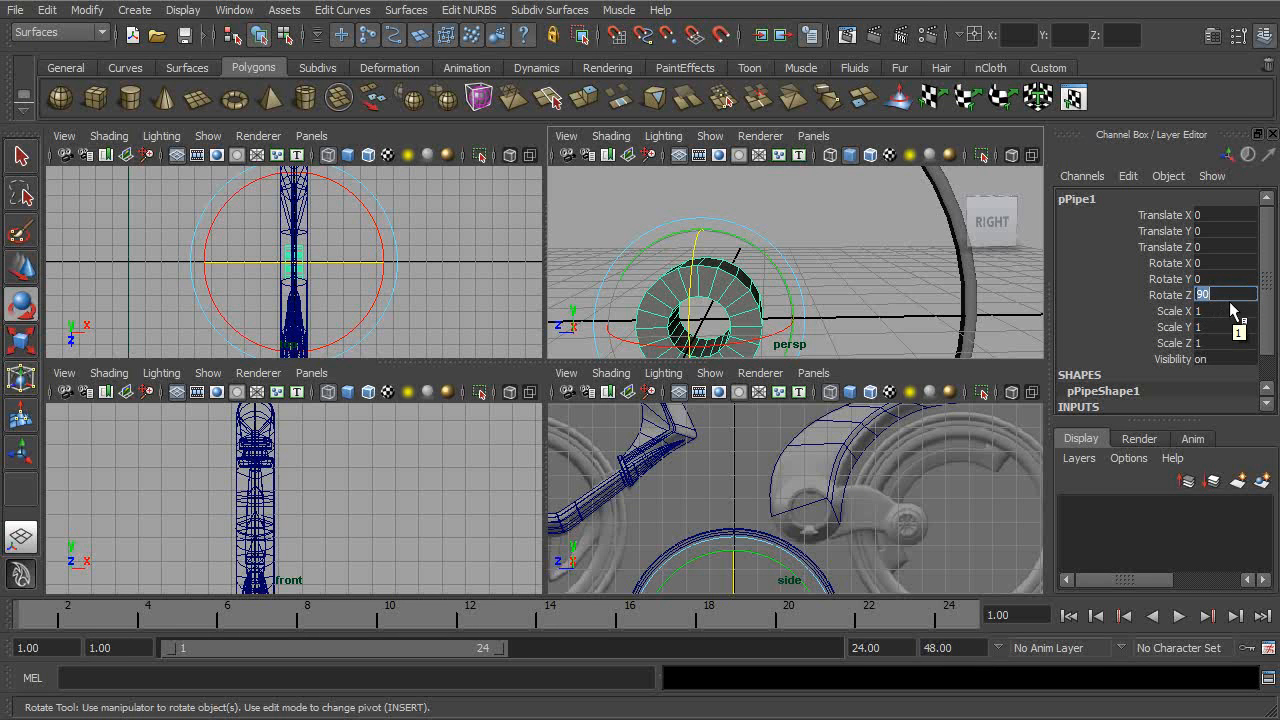
- In the side view, set the pipe's radius to 4.6 and its thickness to 0.2 to fit the torus
key(space)
key(f)
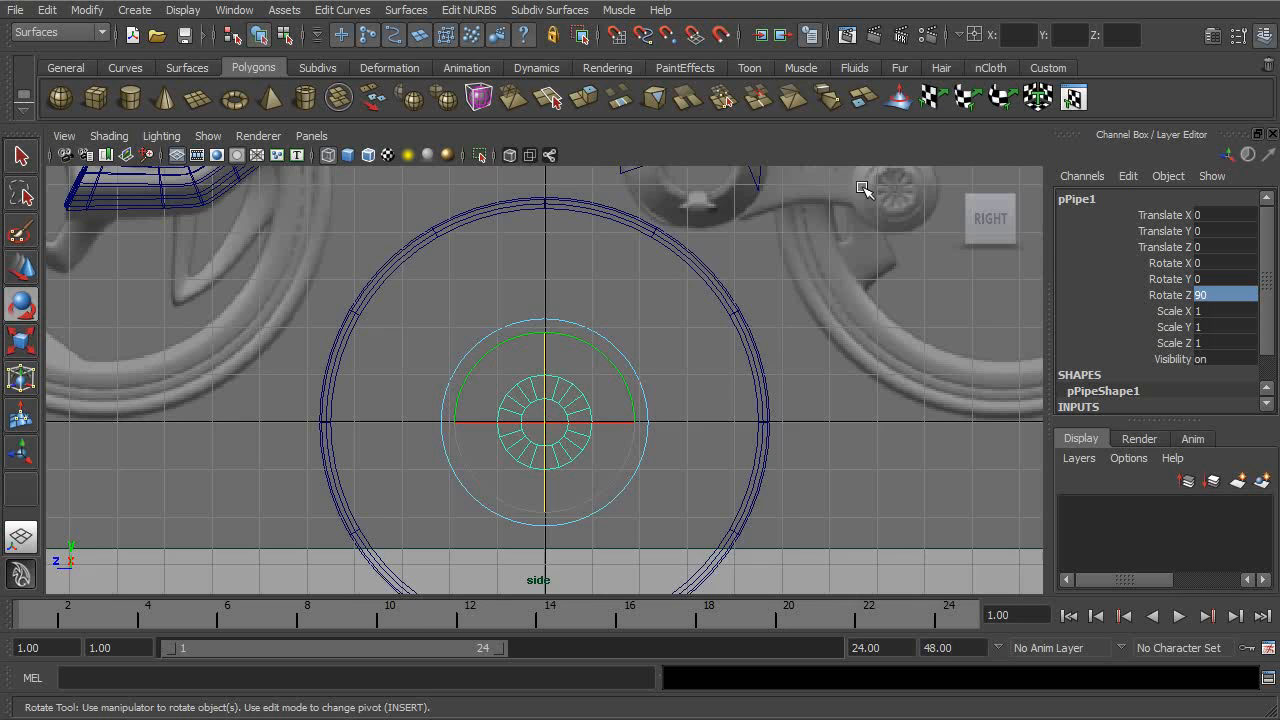
scroll(1272, 290, down, 1)
click(1083, 386)
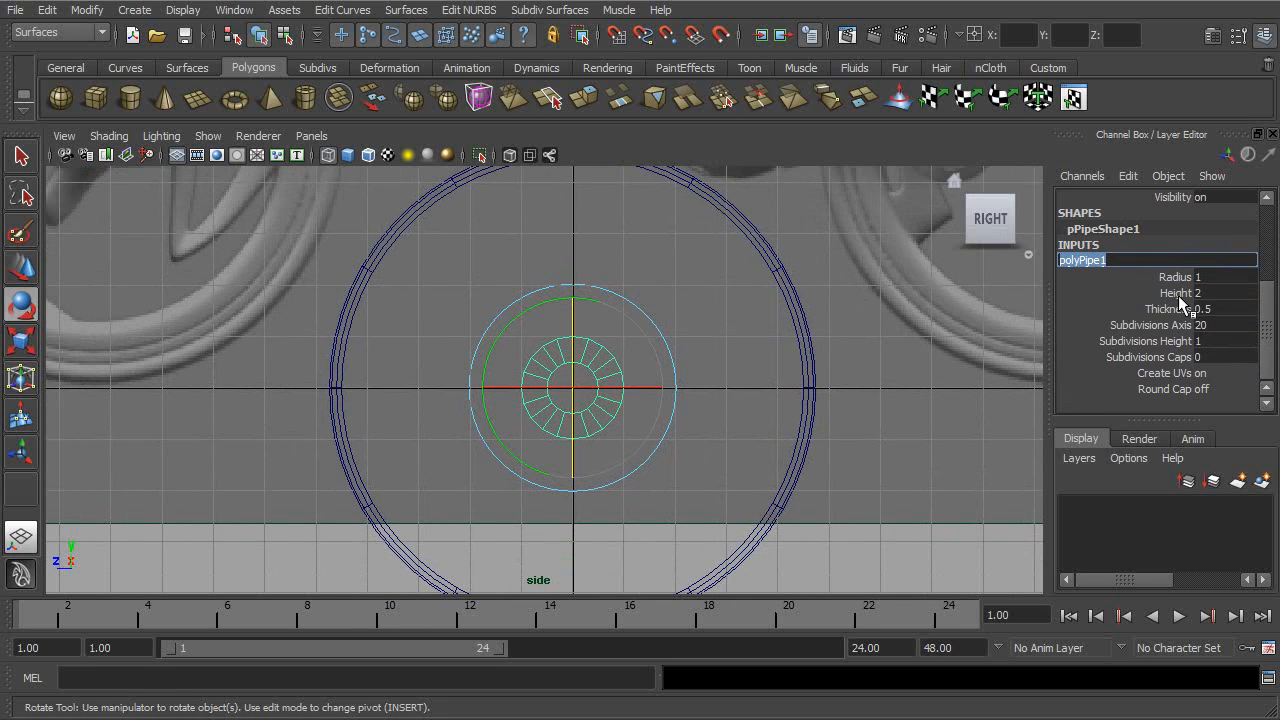
click(1163, 294)
click(1145, 280)
middle_drag(994, 293, 1031, 295)
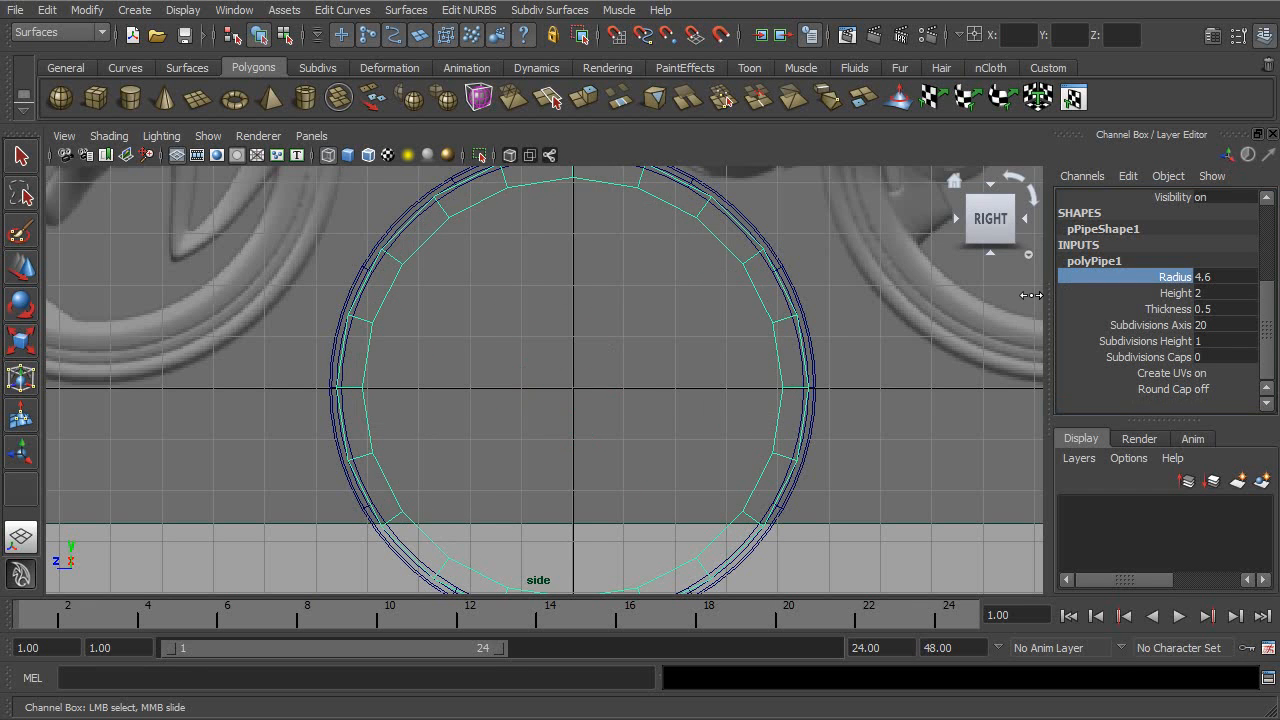
click(1148, 309)
middle_drag(1002, 303, 997, 303)
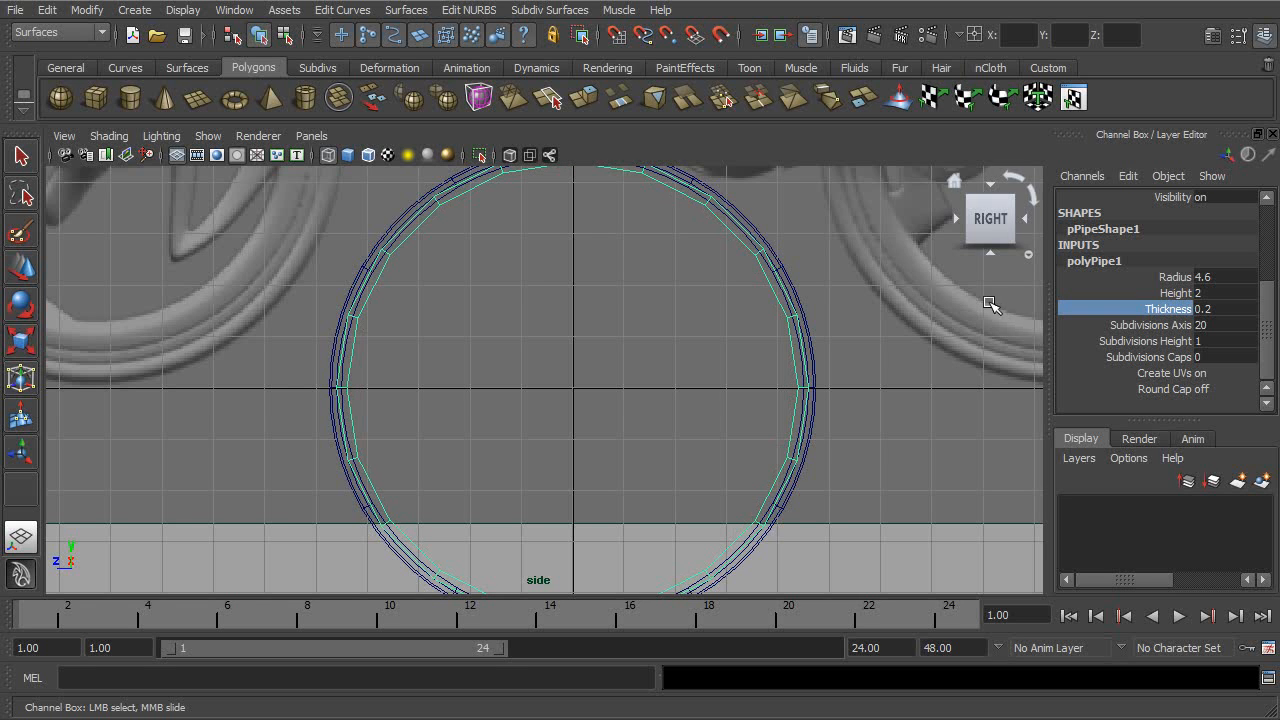
- In the perspective view, reduce the pipe's height to 0.5 to match the torus's width
key(space)
key(space)
alt+drag(709, 304, 700, 324)
alt+right_drag(700, 324, 506, 294)
alt+drag(506, 294, 586, 286)
alt+middle_drag(586, 286, 625, 346)
alt+drag(650, 346, 545, 322)
alt+right_drag(545, 322, 800, 358)
alt+drag(708, 339, 635, 329)
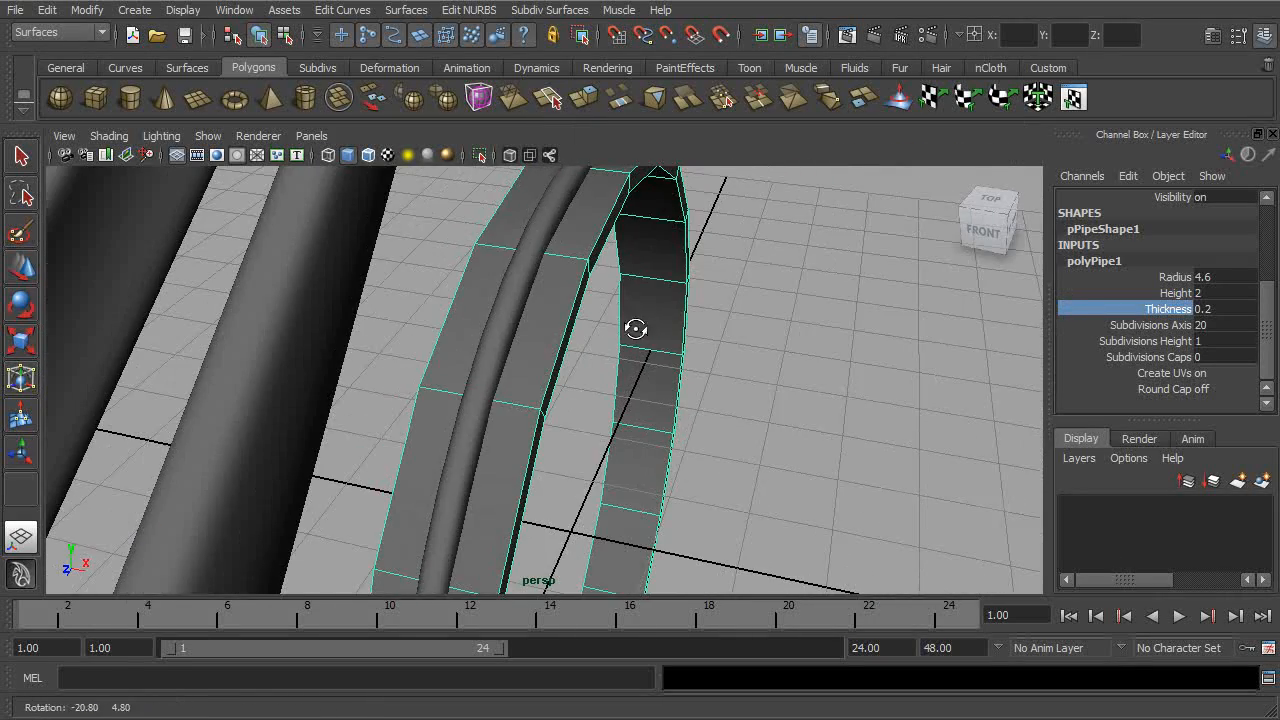
click(1149, 341)
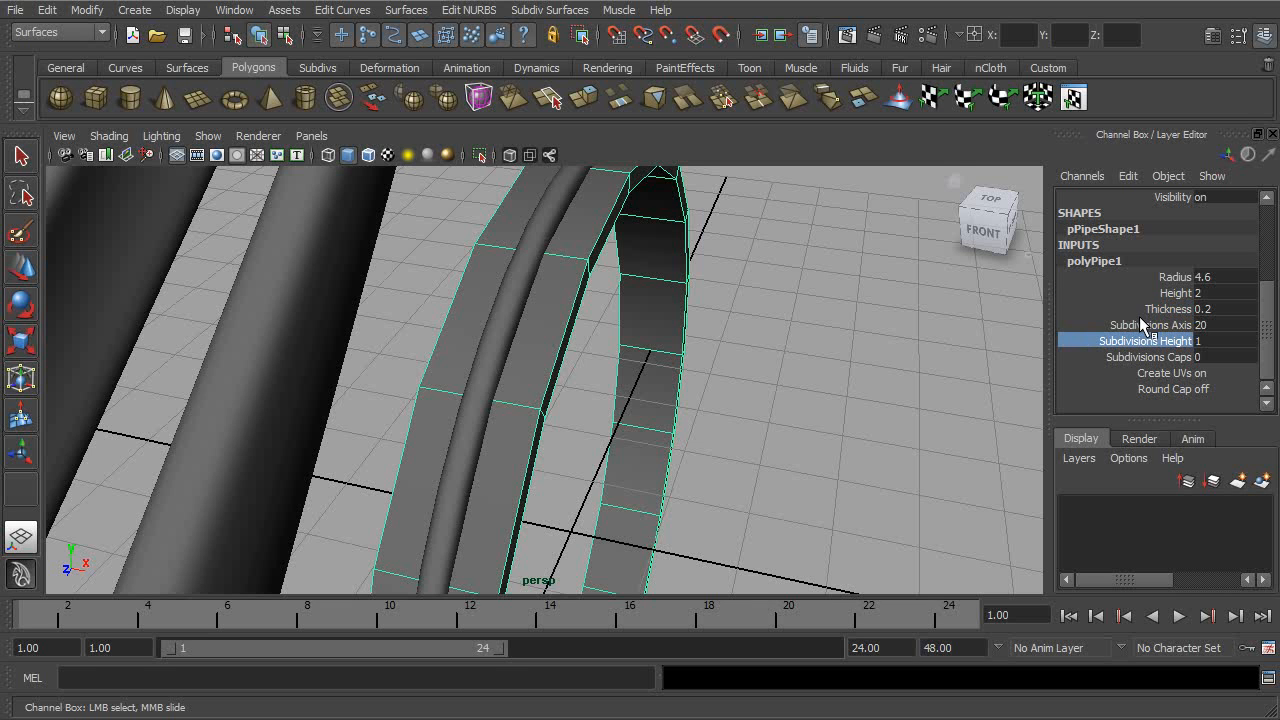
click(1176, 293)
middle_drag(1020, 300, 984, 307)
alt+drag(984, 307, 966, 309)
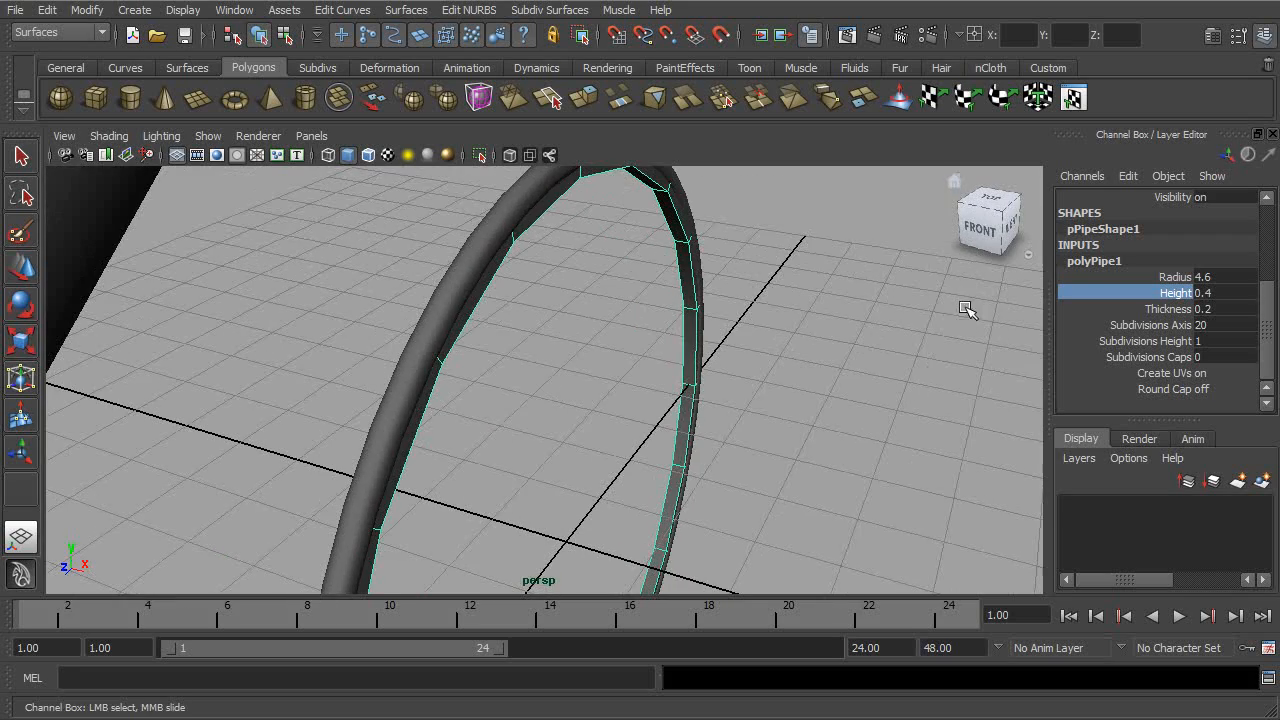
middle_drag(965, 307, 966, 308)
- Preview the pipe with smooth mesh display and return it to the unsmoothed display
alt+drag(966, 309, 854, 360)
key(3)
alt+drag(782, 342, 834, 305)
alt+middle_drag(834, 305, 827, 436)
click(640, 364)
alt+drag(655, 366, 849, 323)
click(663, 294)
key(1)
scroll(1268, 300, down, 2)
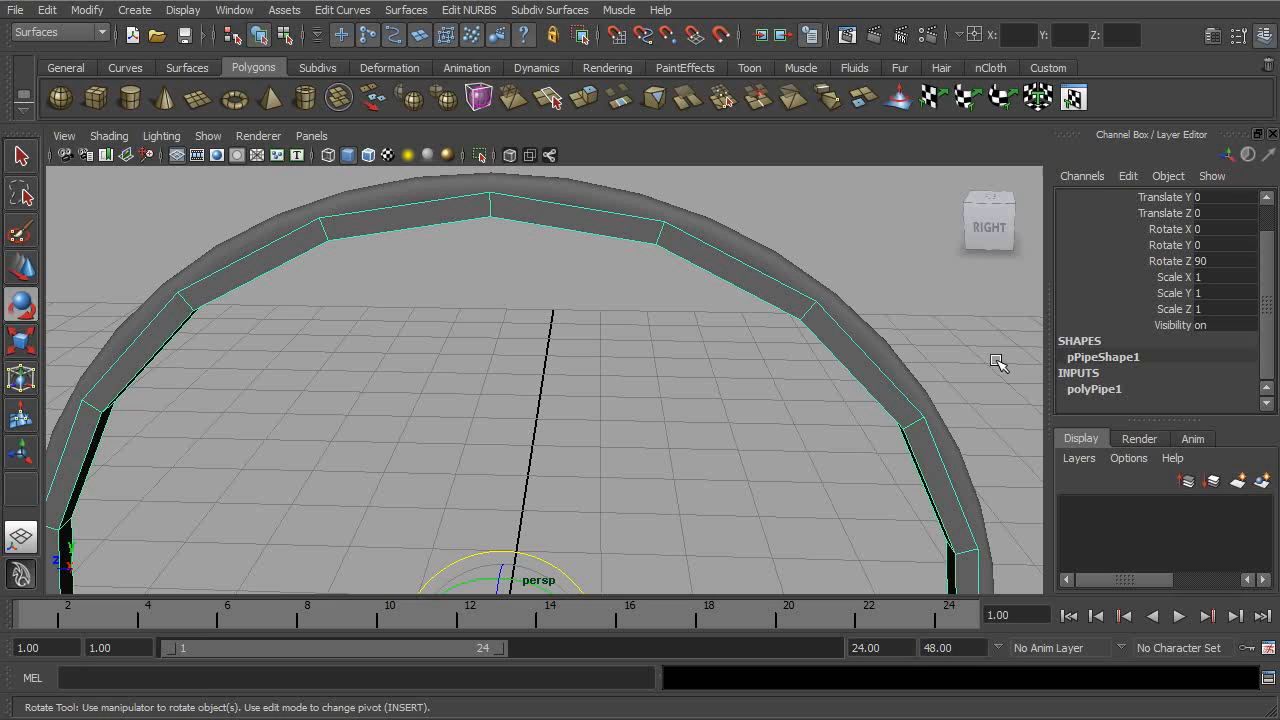
- Examine the pipe's construction settings and its faceted edges against the torus
click(1107, 388)
scroll(1268, 295, down, 4)
alt+drag(745, 300, 626, 292)
alt+middle_drag(625, 291, 666, 371)
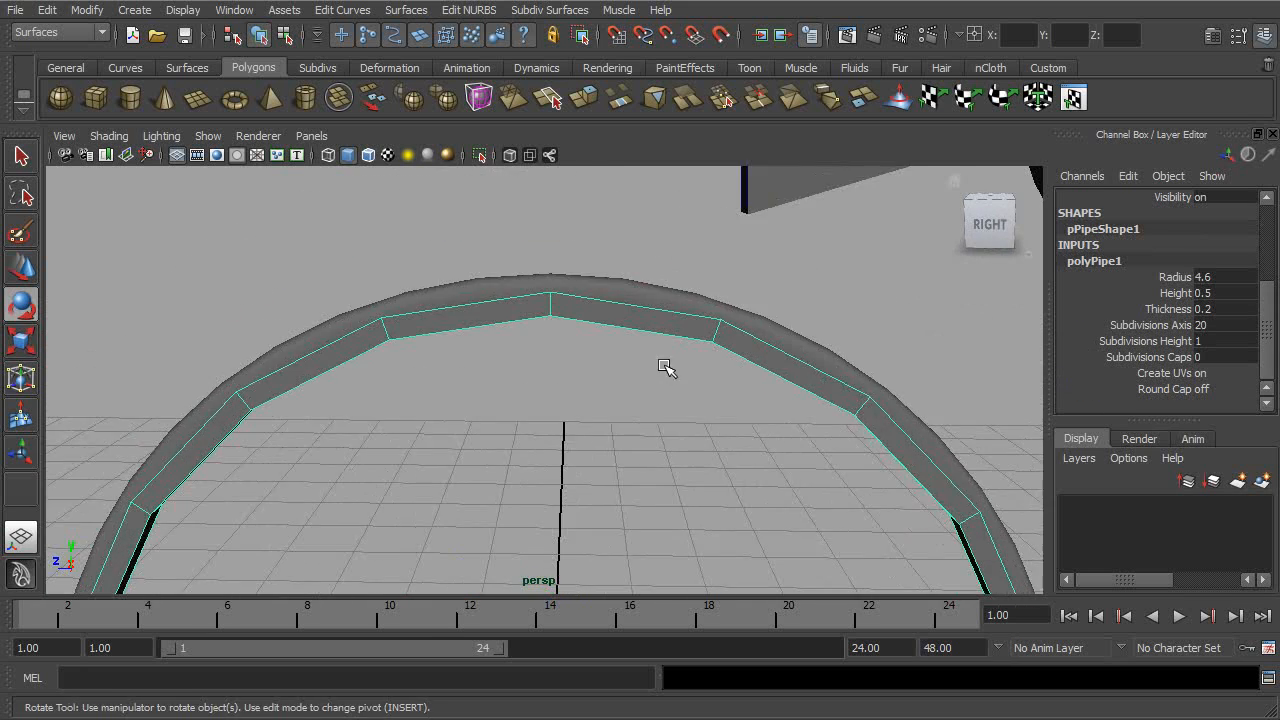
alt+right_drag(666, 371, 643, 309)
alt+drag(643, 309, 583, 331)
alt+right_drag(583, 331, 620, 317)
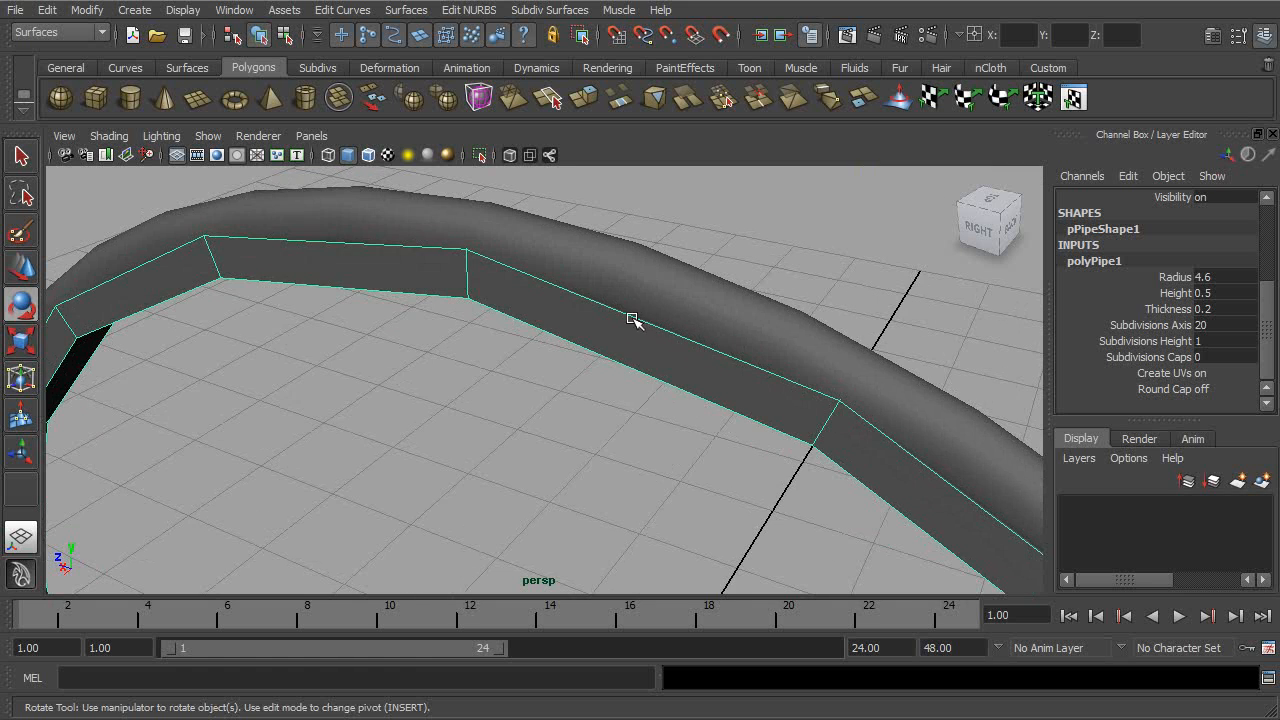
alt+drag(718, 291, 708, 286)
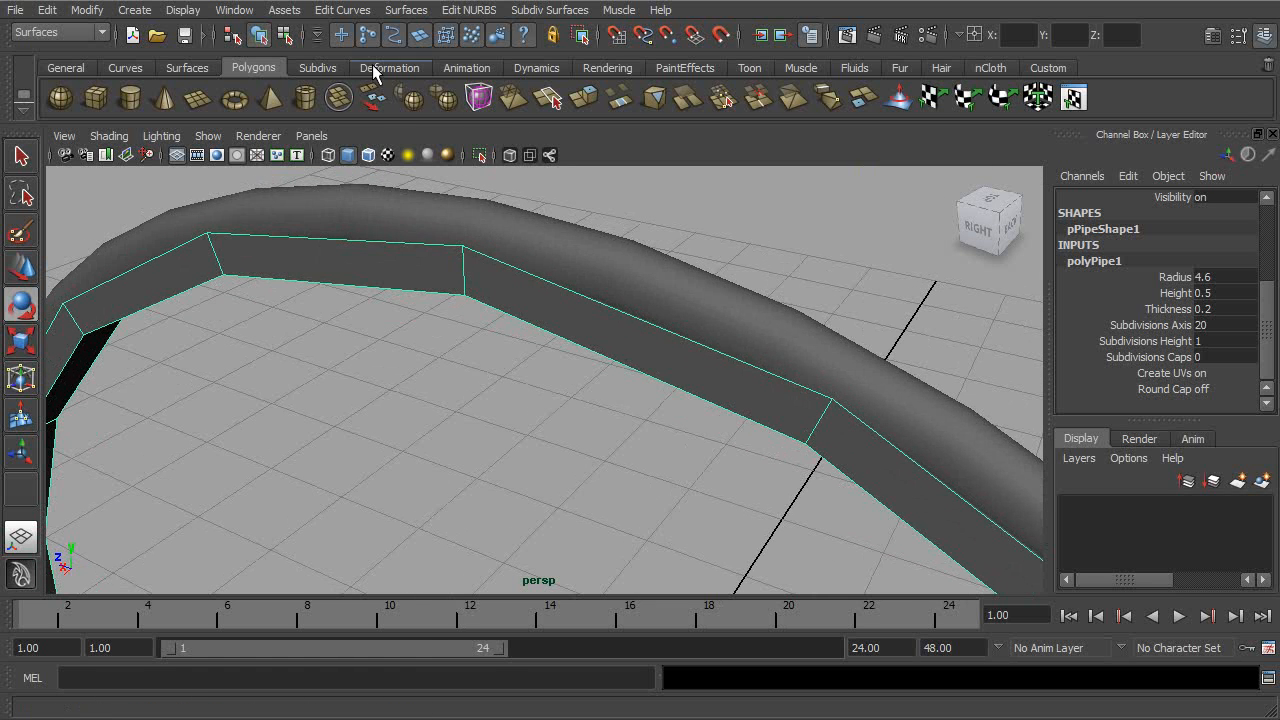
- Switch to the polygon modeling tools and insert two edge loops around the pipe, finishing in object selection mode
click(76, 33)
click(68, 60)
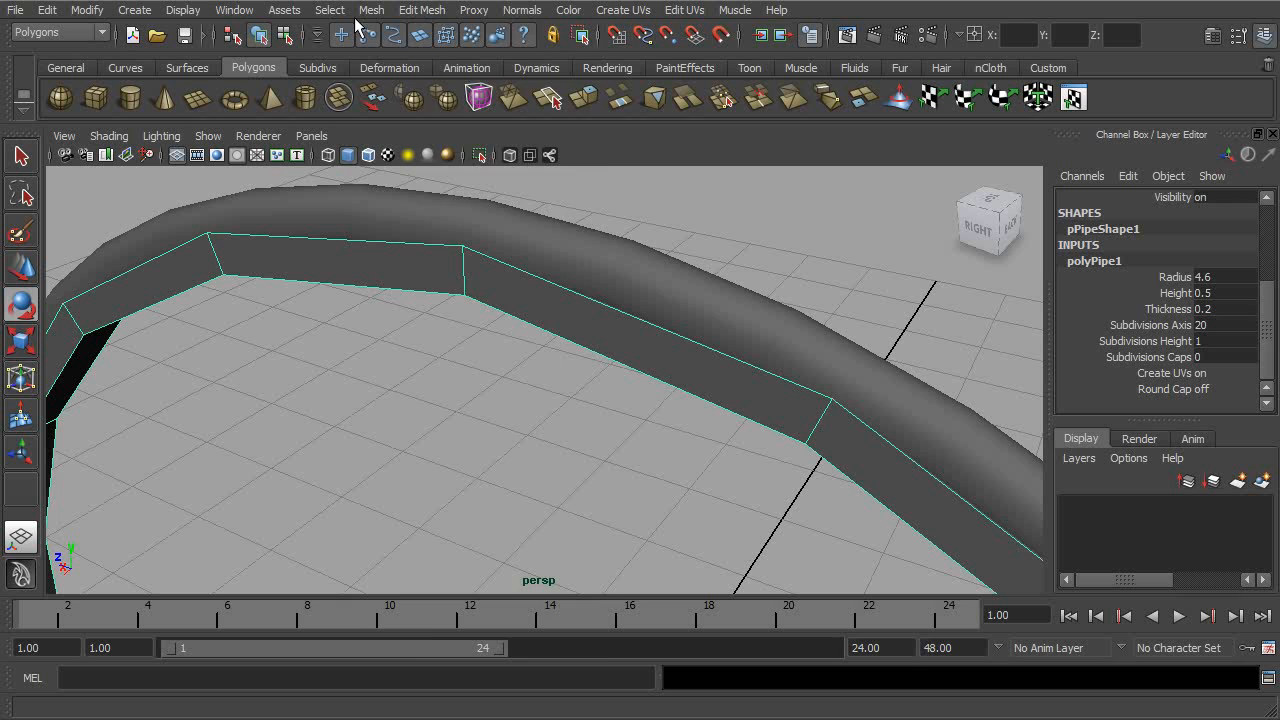
click(424, 10)
click(497, 194)
alt+drag(750, 314, 652, 271)
alt+right_drag(652, 271, 591, 249)
drag(591, 249, 596, 240)
alt+drag(825, 280, 566, 246)
click(254, 36)
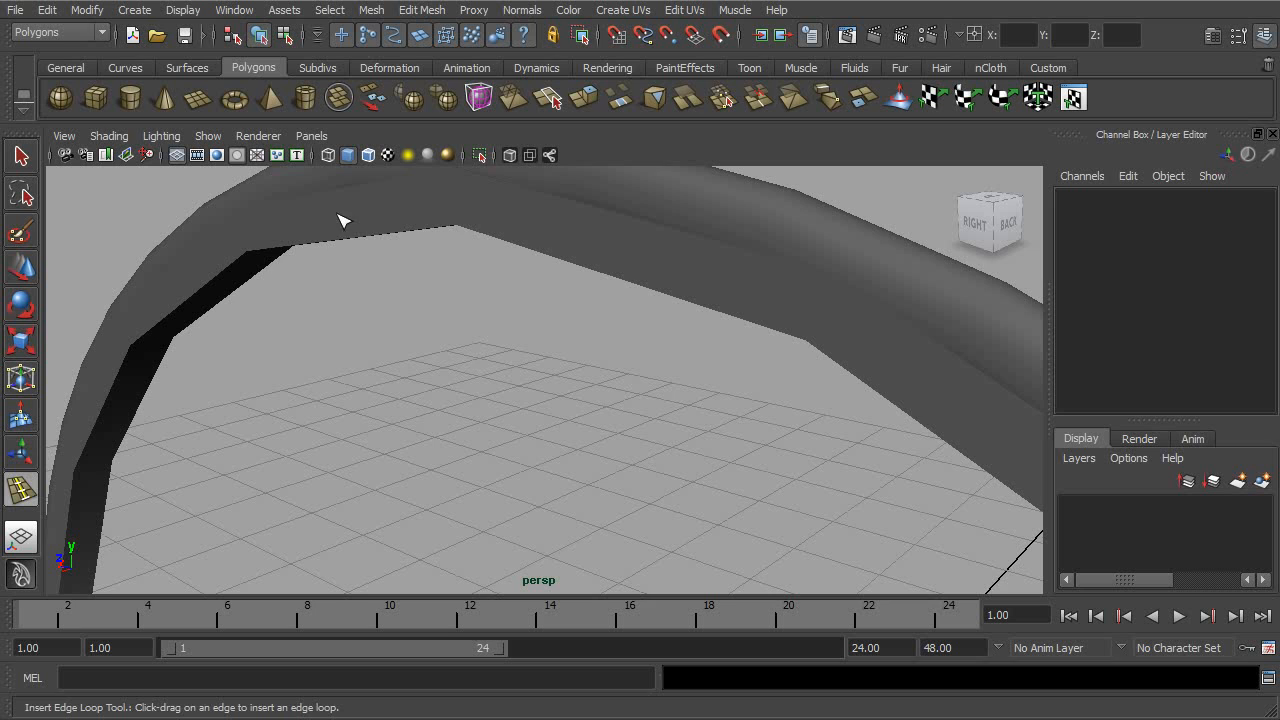
- Display the pipe with smooth mesh preview and leave it selected with the Select Tool
click(566, 246)
key(3)
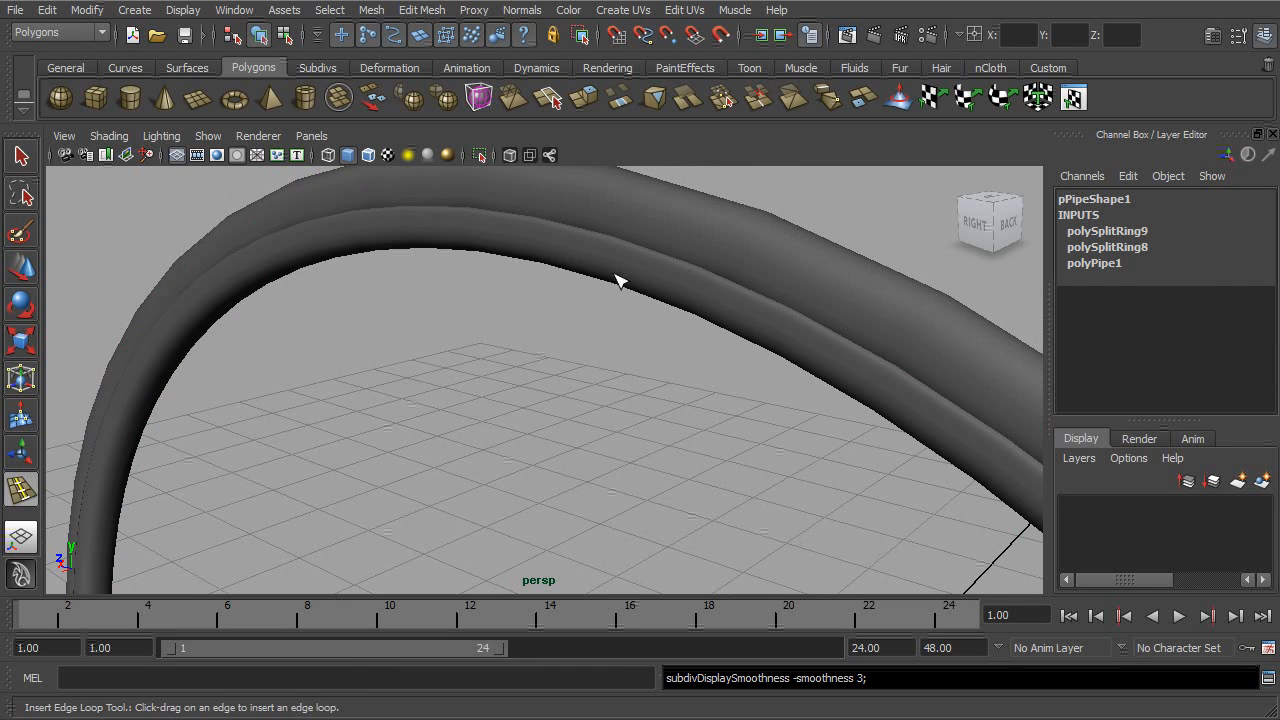
key(q)
click(585, 265)
alt+drag(585, 265, 556, 307)
click(603, 286)
click(635, 311)
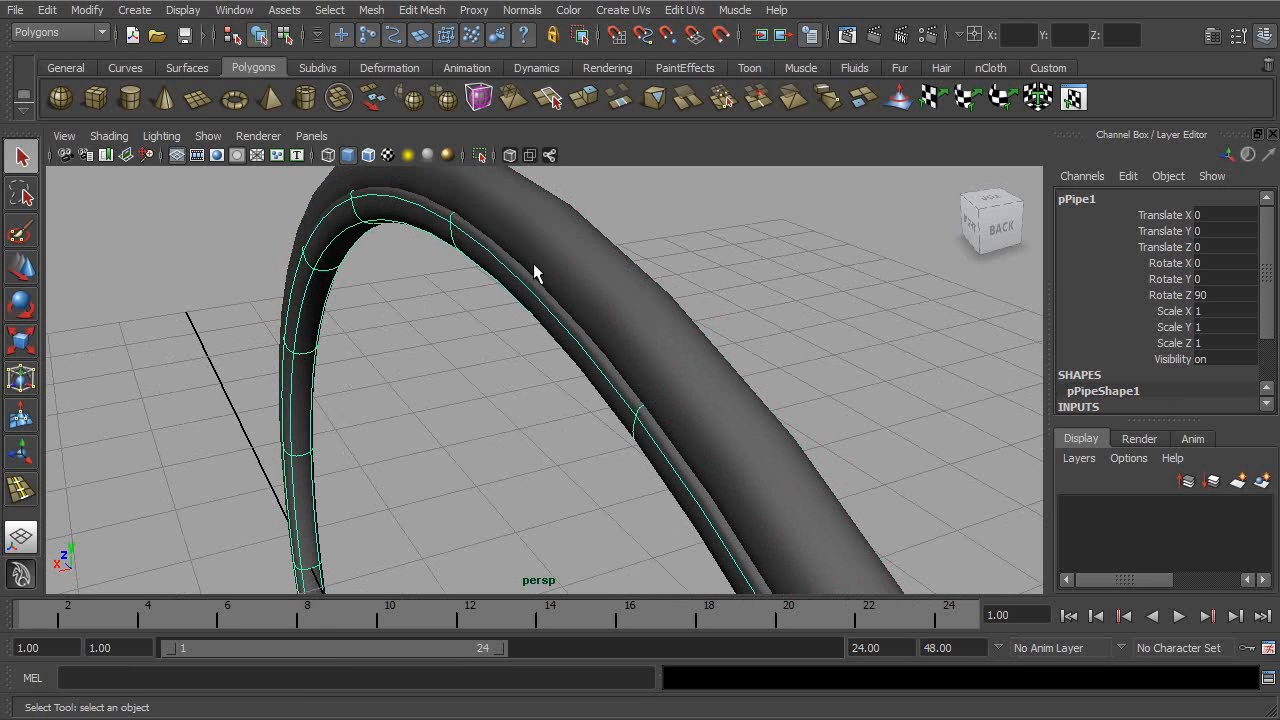
- Hide the NURBS surfaces in the perspective view so the pipe stands alone without the torus
click(208, 136)
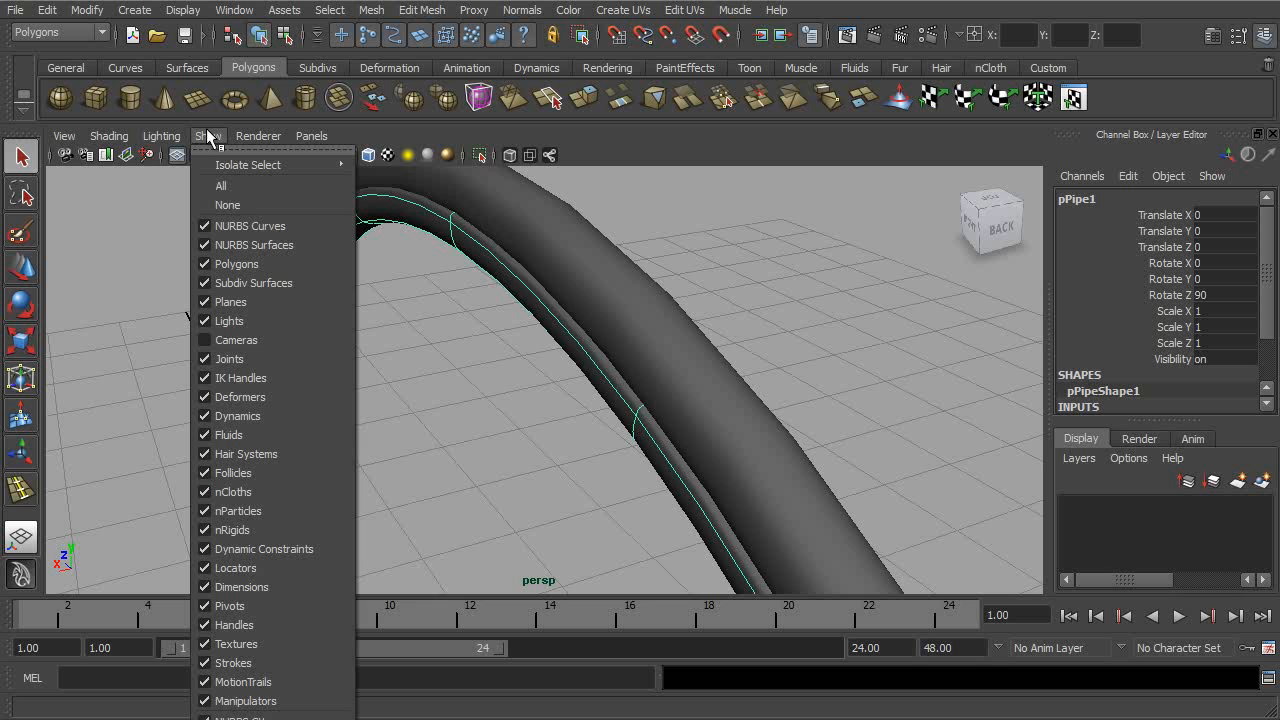
click(244, 244)
alt+drag(246, 243, 554, 238)
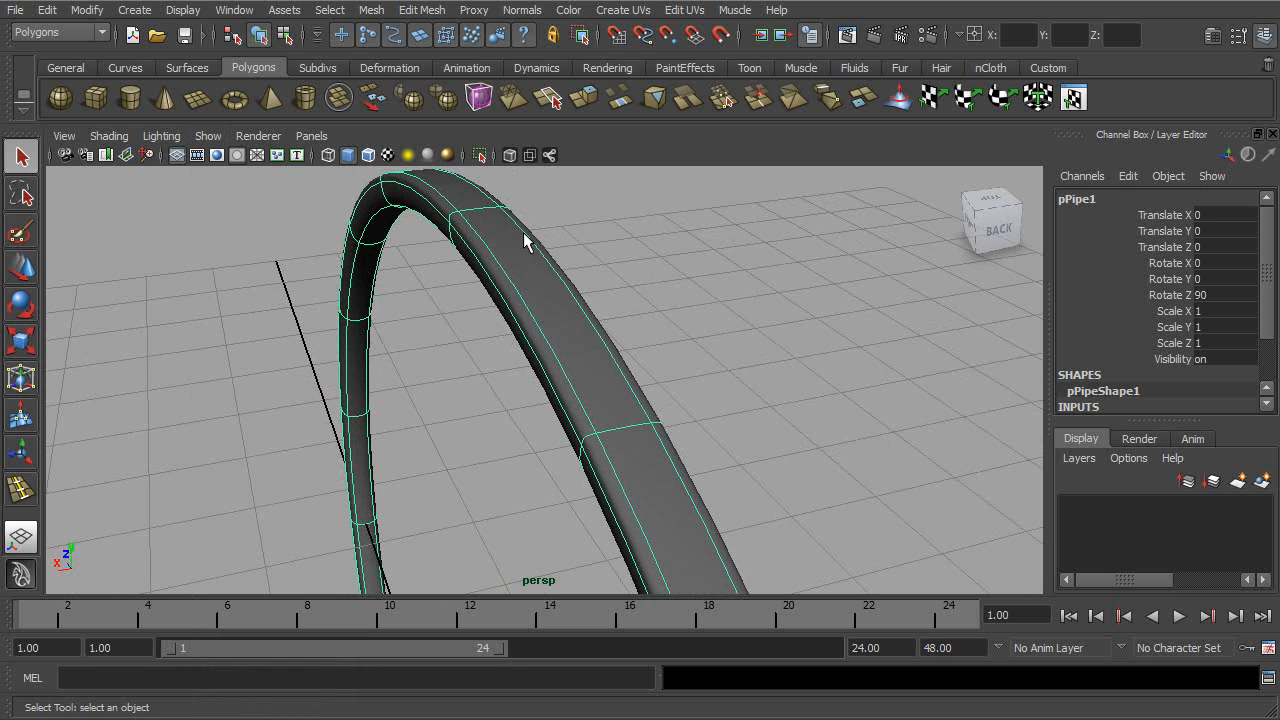
- Return the pipe to the unsmoothed display and insert two edge loops along the borders of its outer face, finishing in object selection mode
key(1)
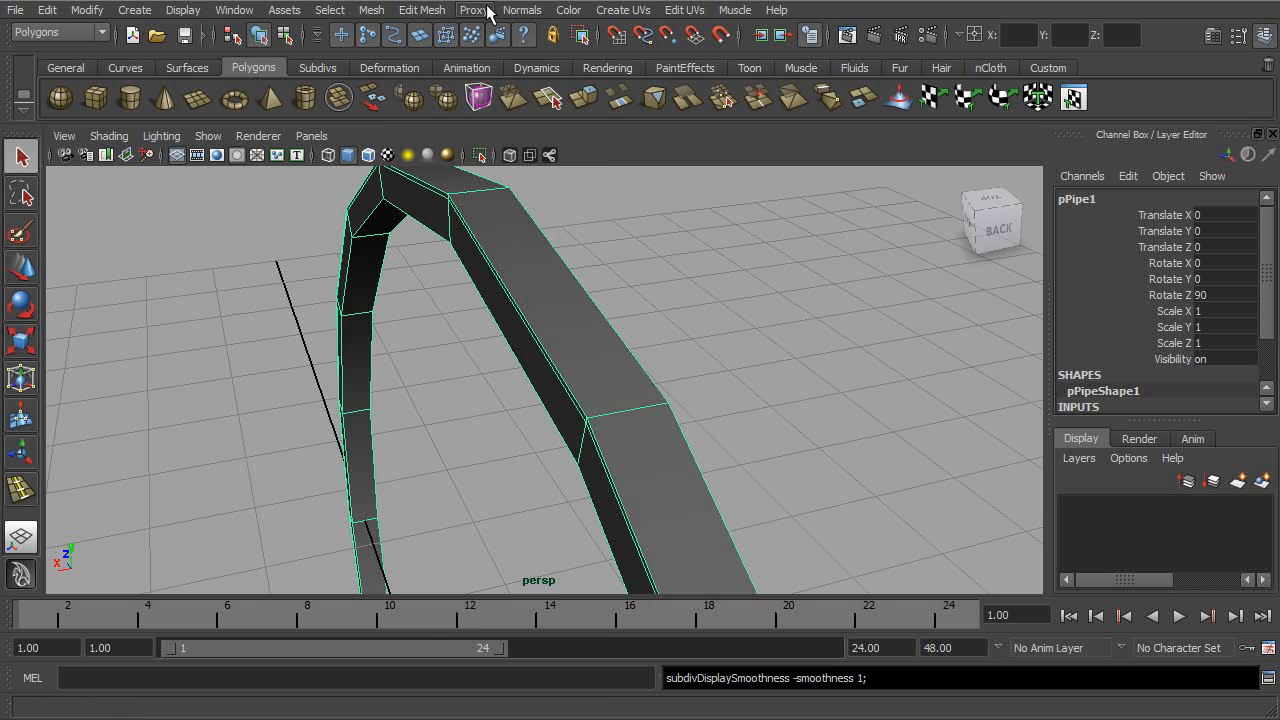
click(424, 10)
click(475, 194)
alt+drag(620, 209, 484, 206)
click(460, 192)
click(477, 195)
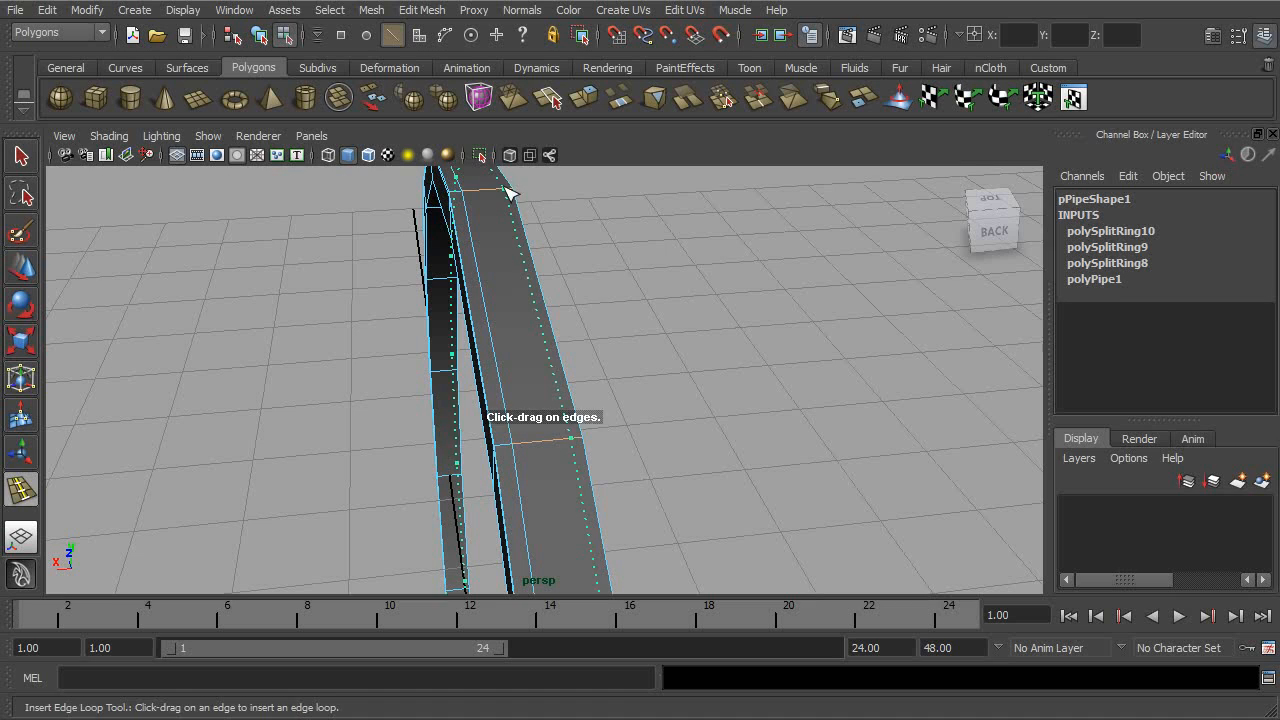
click(504, 194)
click(20, 155)
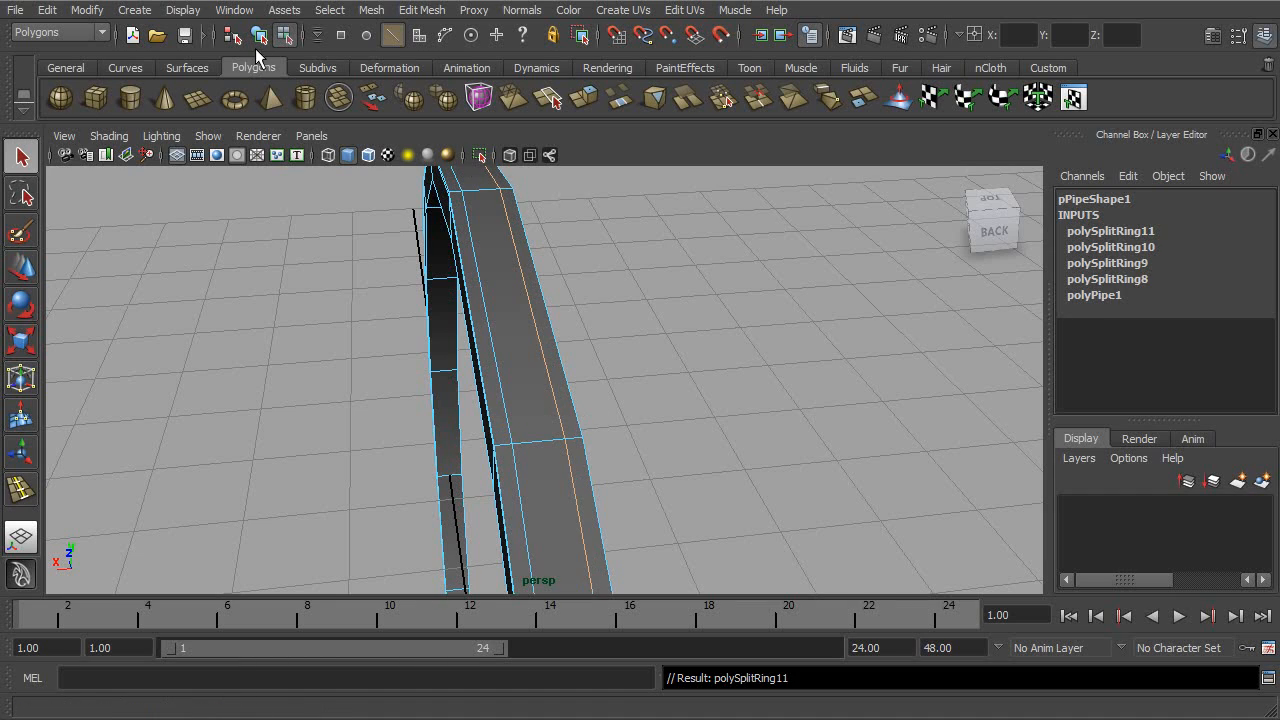
click(259, 35)
- Display the pipe with smooth mesh preview, show the NURBS surfaces again and clear the selection
alt+drag(398, 206, 469, 195)
key(3)
alt+drag(628, 236, 651, 266)
click(208, 135)
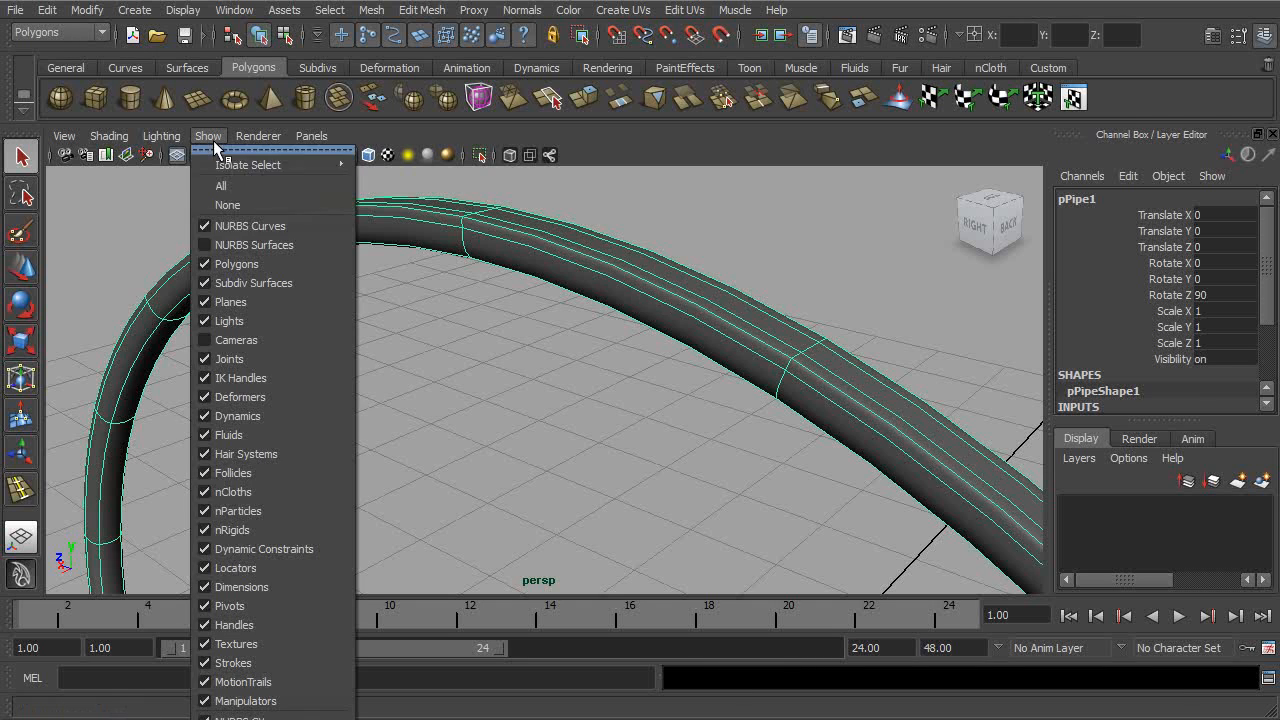
click(245, 243)
click(617, 418)
alt+drag(617, 418, 683, 351)
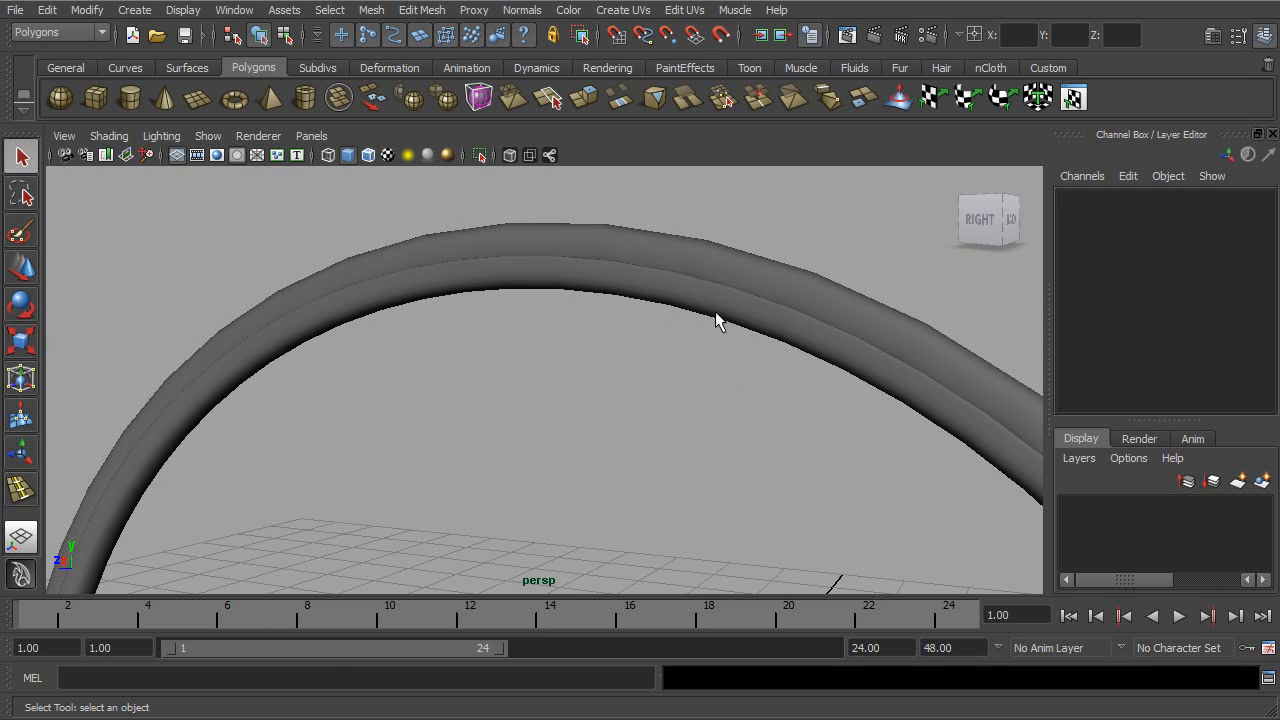
- Select the pipe, return it to the unsmoothed display and examine its inner faces
click(714, 315)
alt+right_drag(688, 335, 720, 346)
key(1)
alt+drag(743, 348, 787, 291)
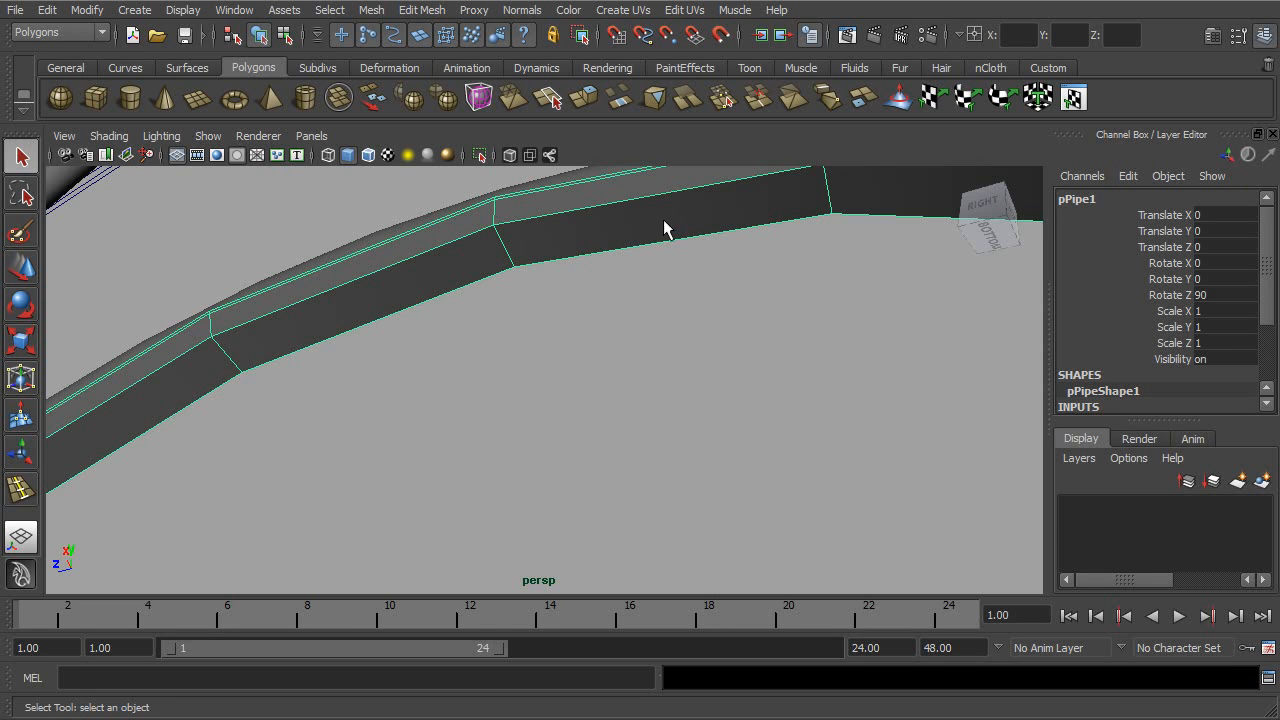
alt+drag(650, 213, 641, 211)
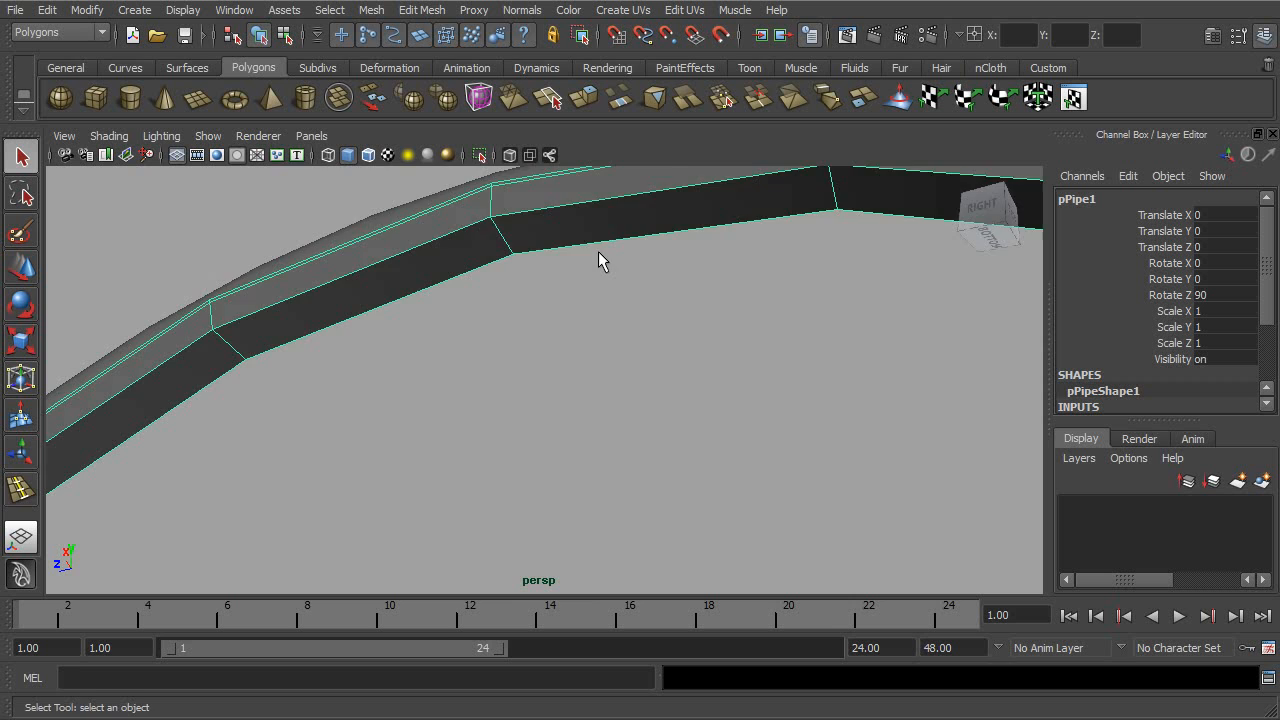
alt+drag(595, 265, 611, 306)
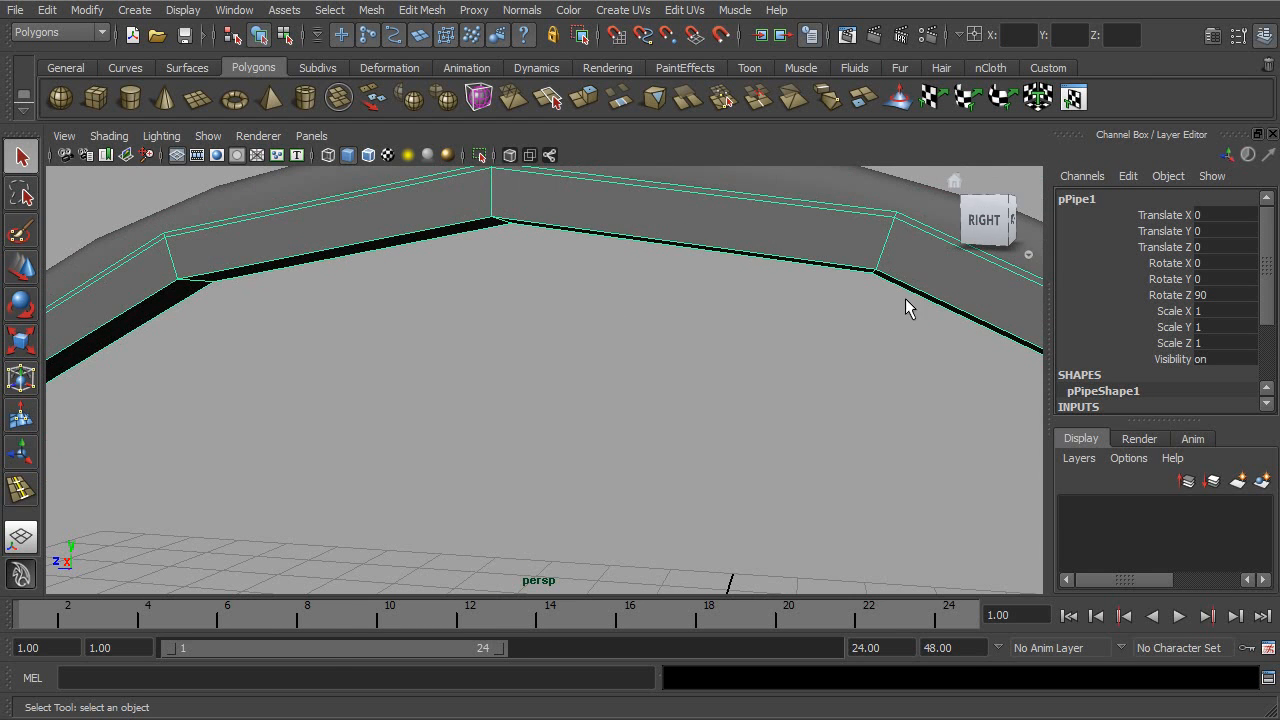
alt+drag(920, 309, 786, 277)
alt+drag(634, 274, 711, 289)
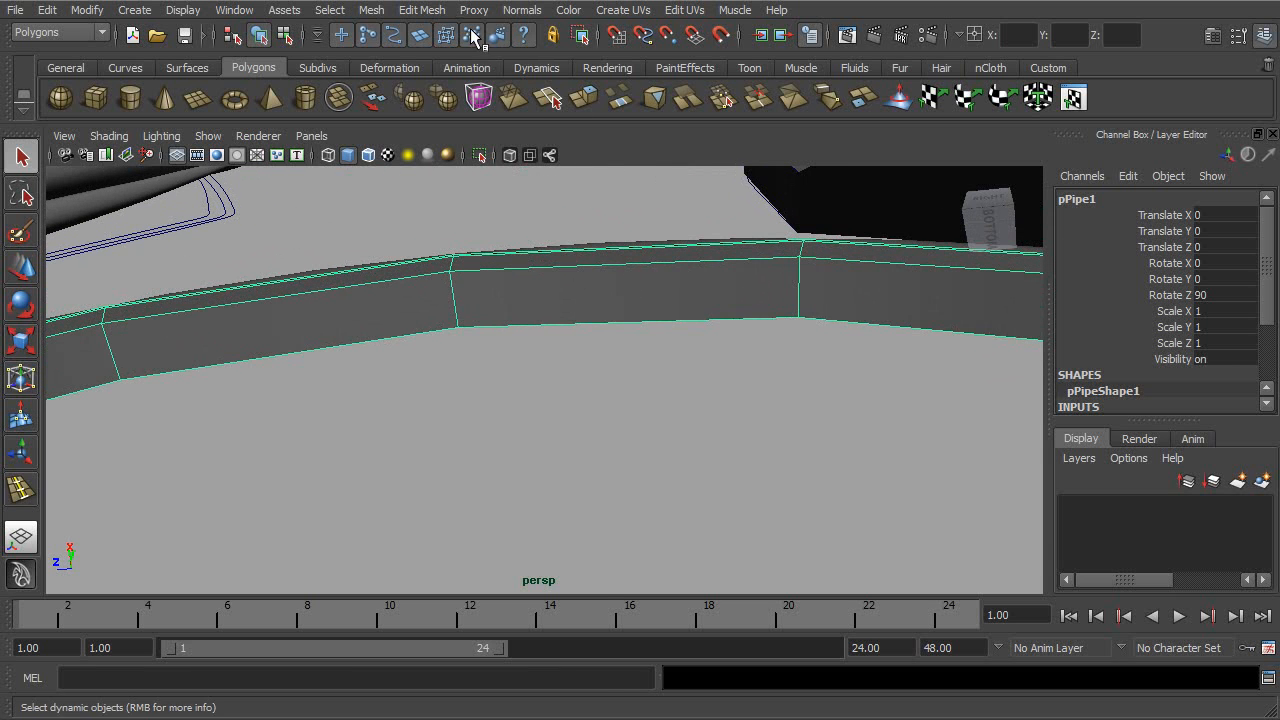
- Set the Insert Edge Loop Tool to Multiple edge loops and insert 2 evenly spaced loops around the pipe's inner face
click(421, 10)
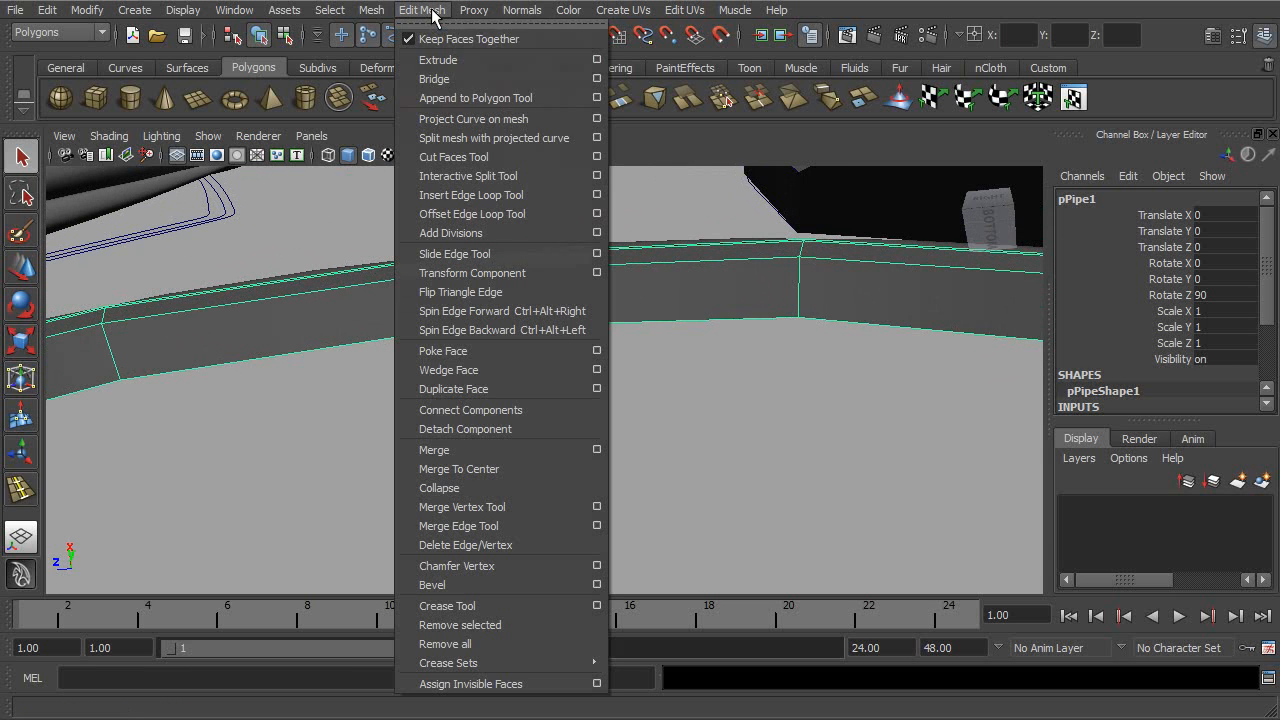
click(597, 195)
drag(575, 120, 1145, 89)
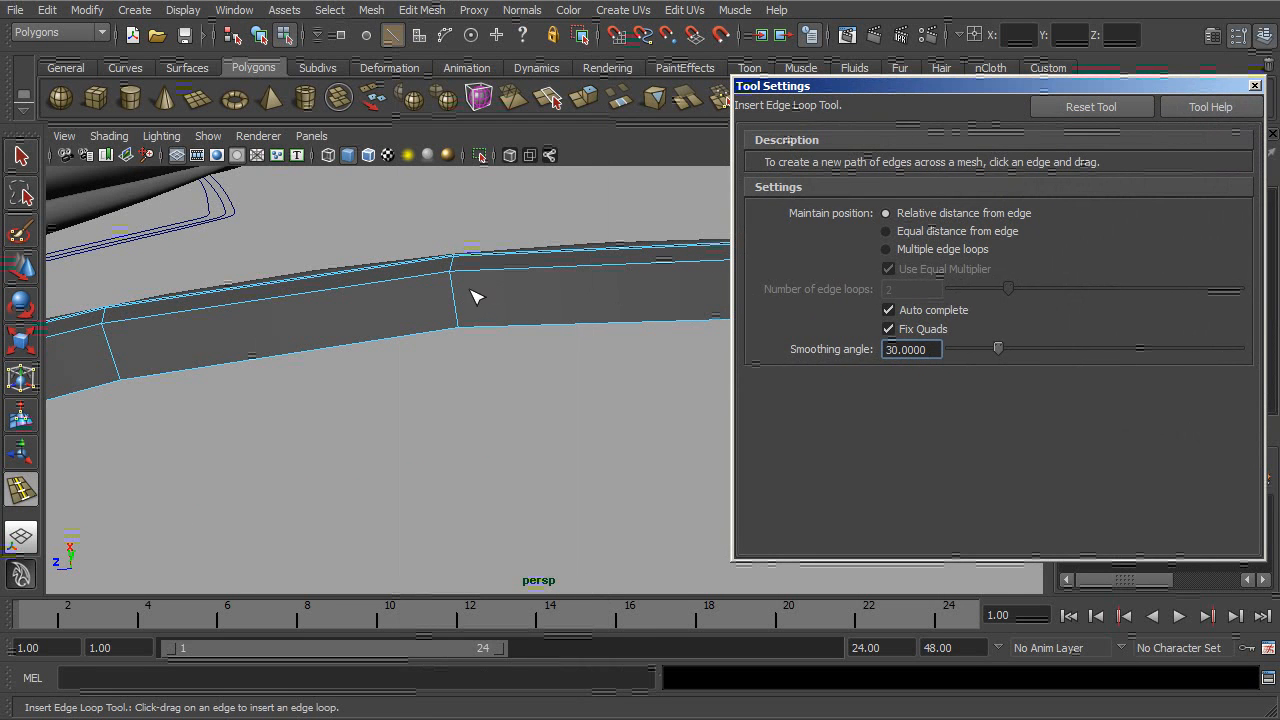
click(886, 249)
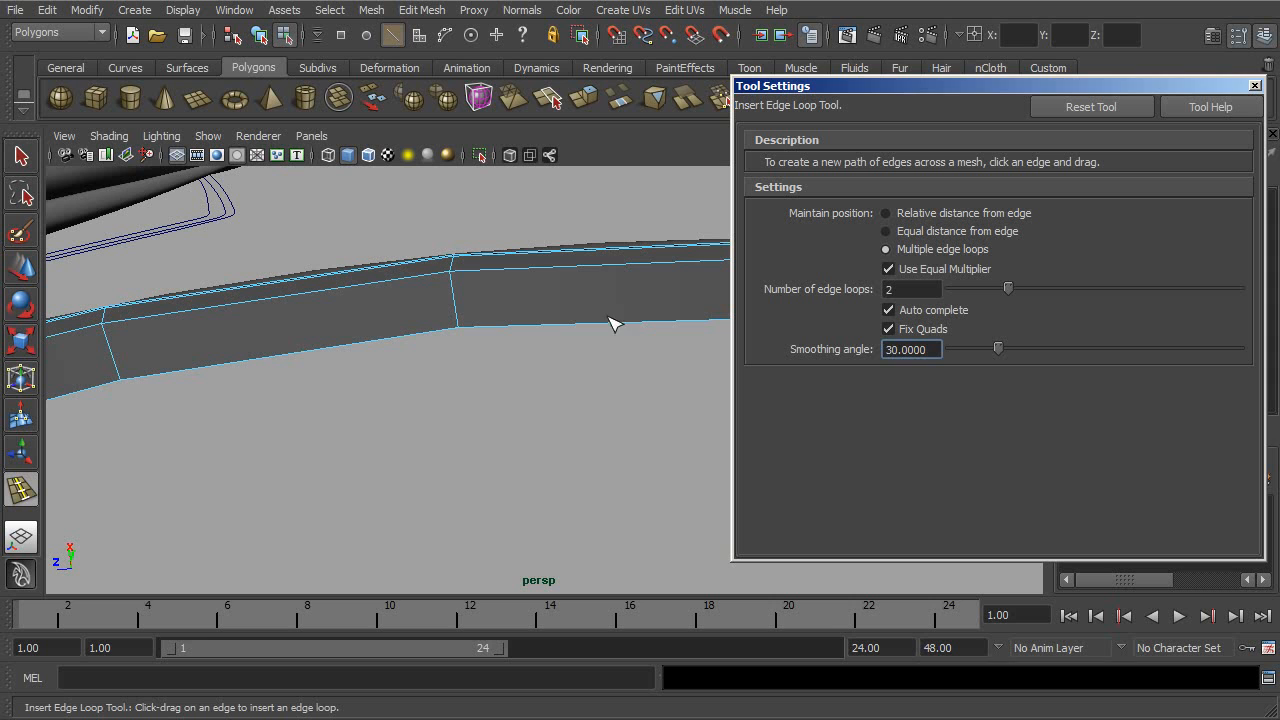
drag(456, 297, 455, 300)
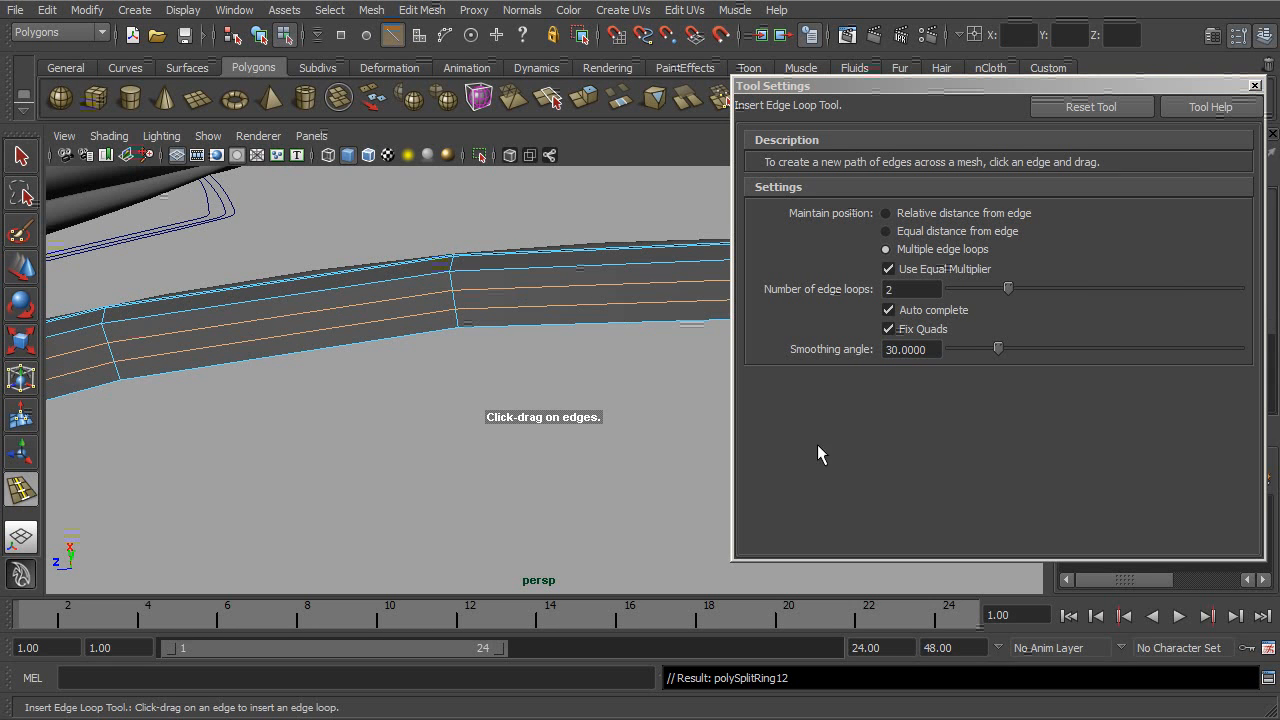
- Restore the edge loop tool to Relative distance from edge, close its settings and return to the Select Tool
click(885, 213)
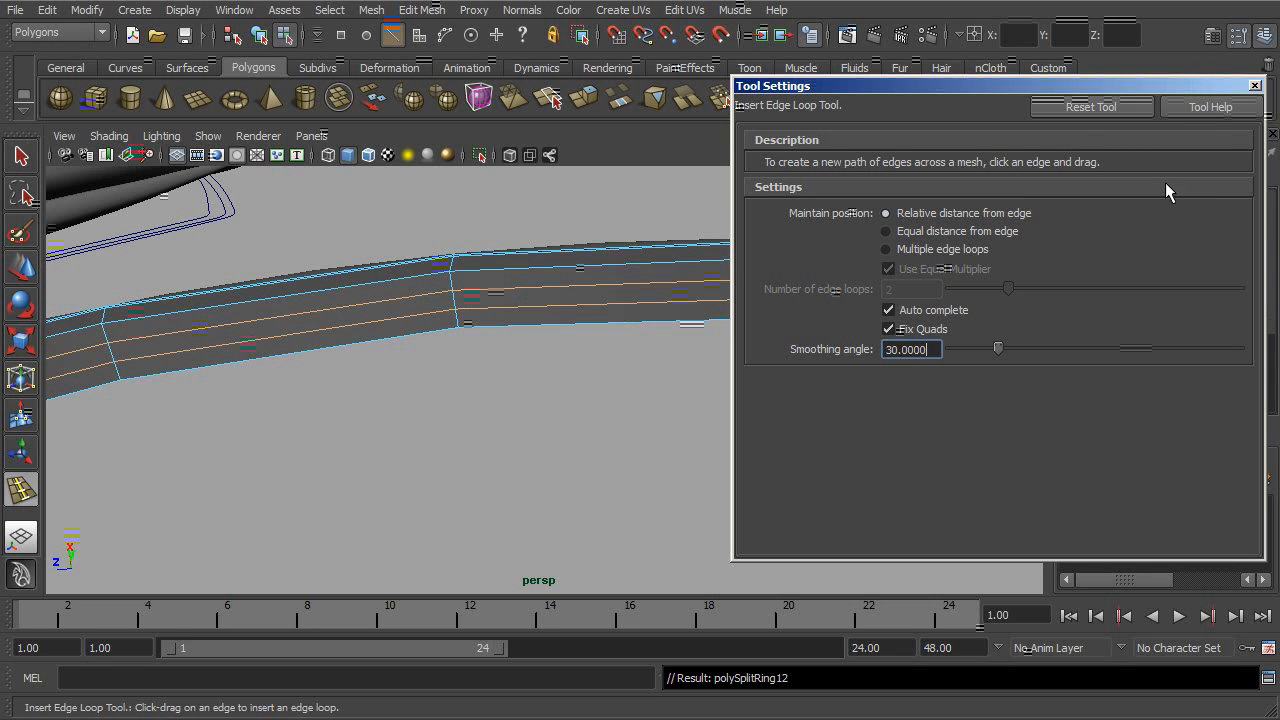
click(1255, 85)
click(38, 160)
- Switch the pipe to face selection and select the complete middle ring of faces along its inner side
alt+drag(485, 218, 583, 380)
click(583, 380)
alt+drag(500, 306, 474, 323)
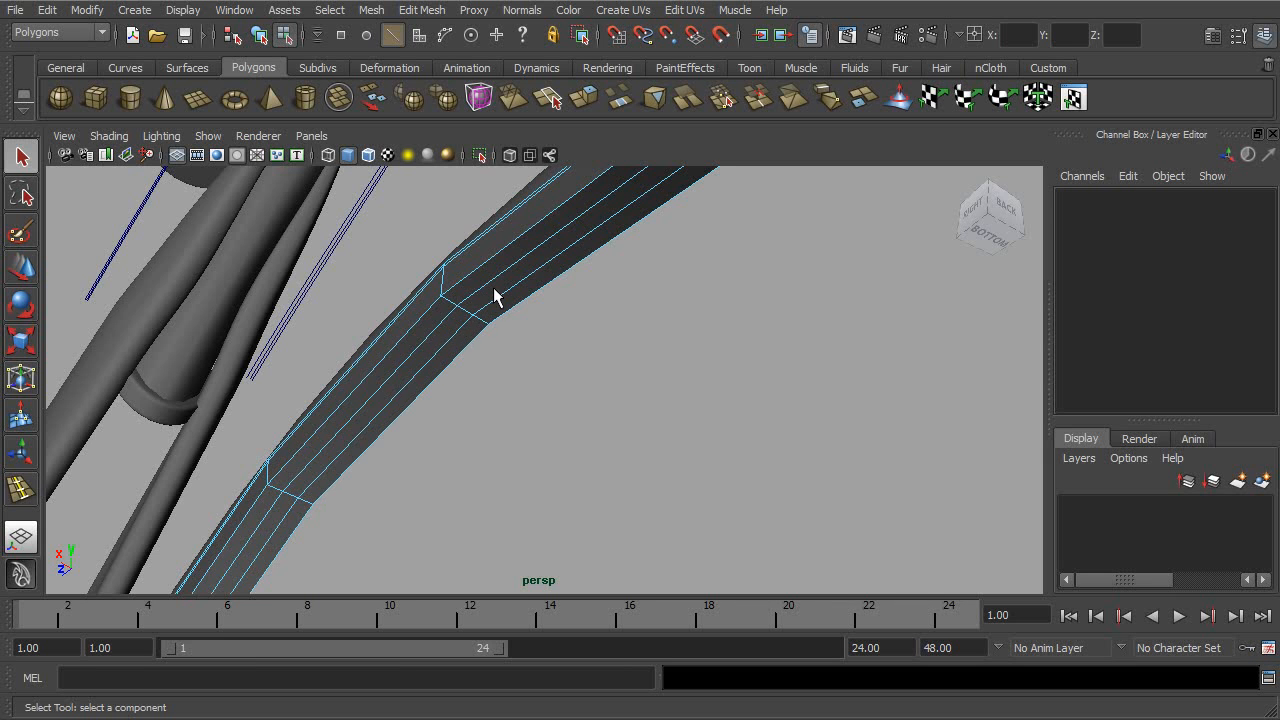
right_drag(445, 338, 443, 355)
alt+drag(443, 351, 540, 314)
click(525, 290)
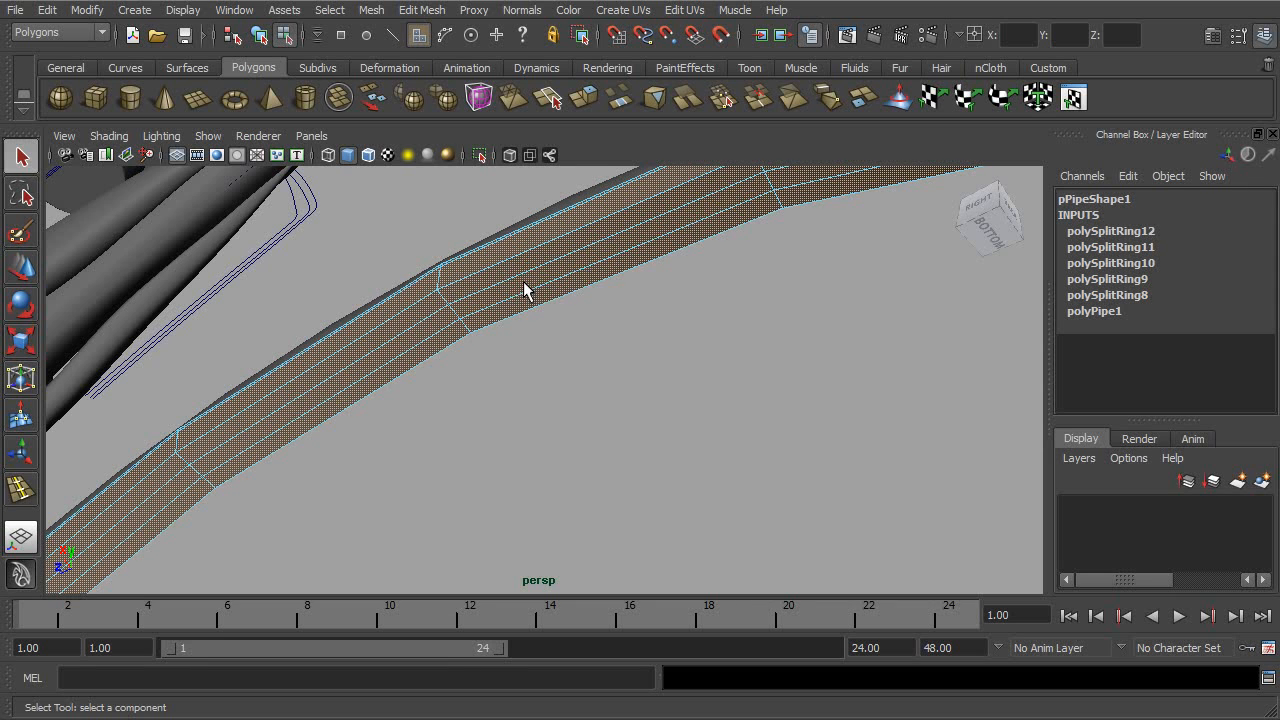
click(474, 308)
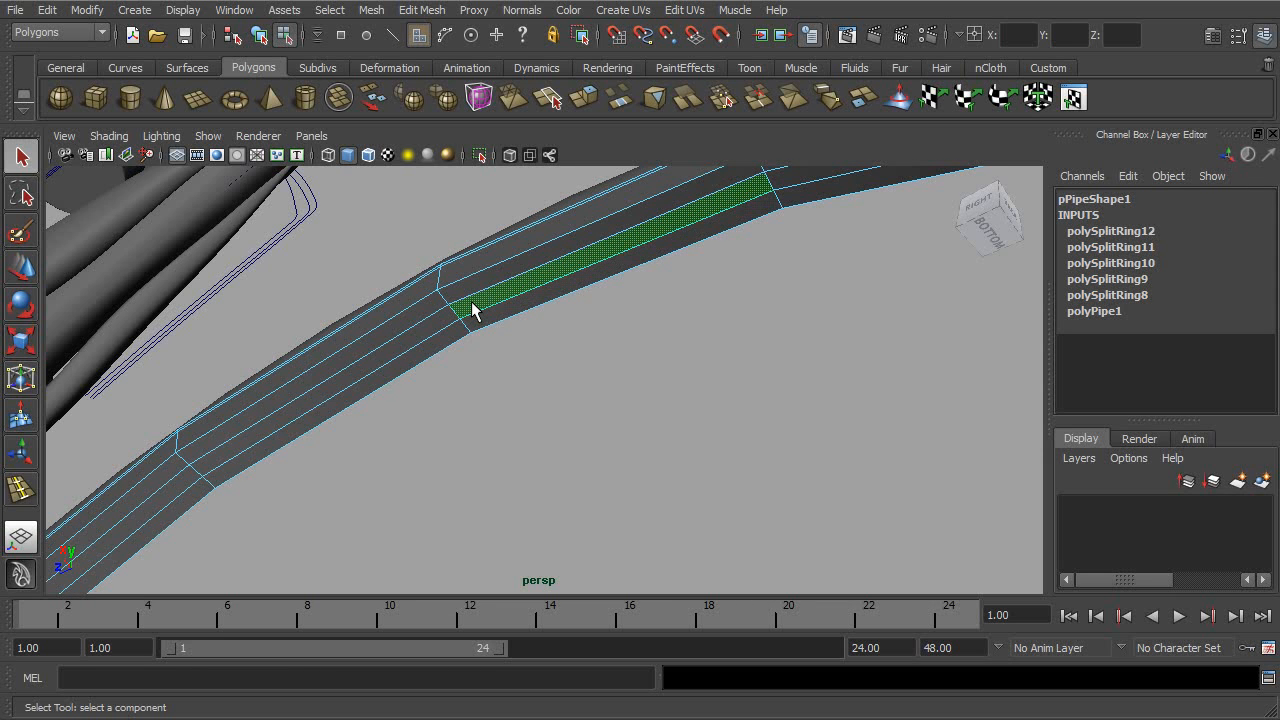
shift+click(422, 340)
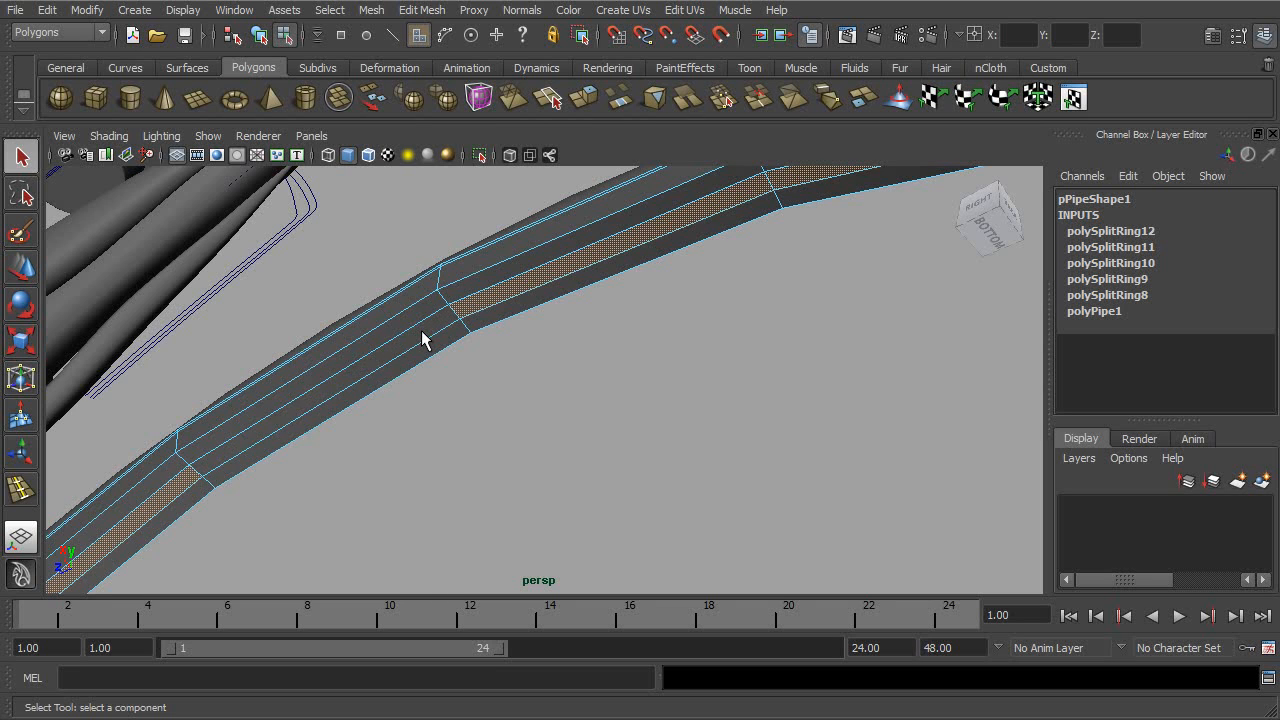
- Extrude the selected middle ring of faces toward the wheel's centre to form a raised ridge
alt+drag(423, 340, 560, 350)
alt+right_drag(560, 350, 686, 374)
alt+drag(686, 374, 545, 350)
alt+right_drag(545, 350, 595, 335)
click(422, 10)
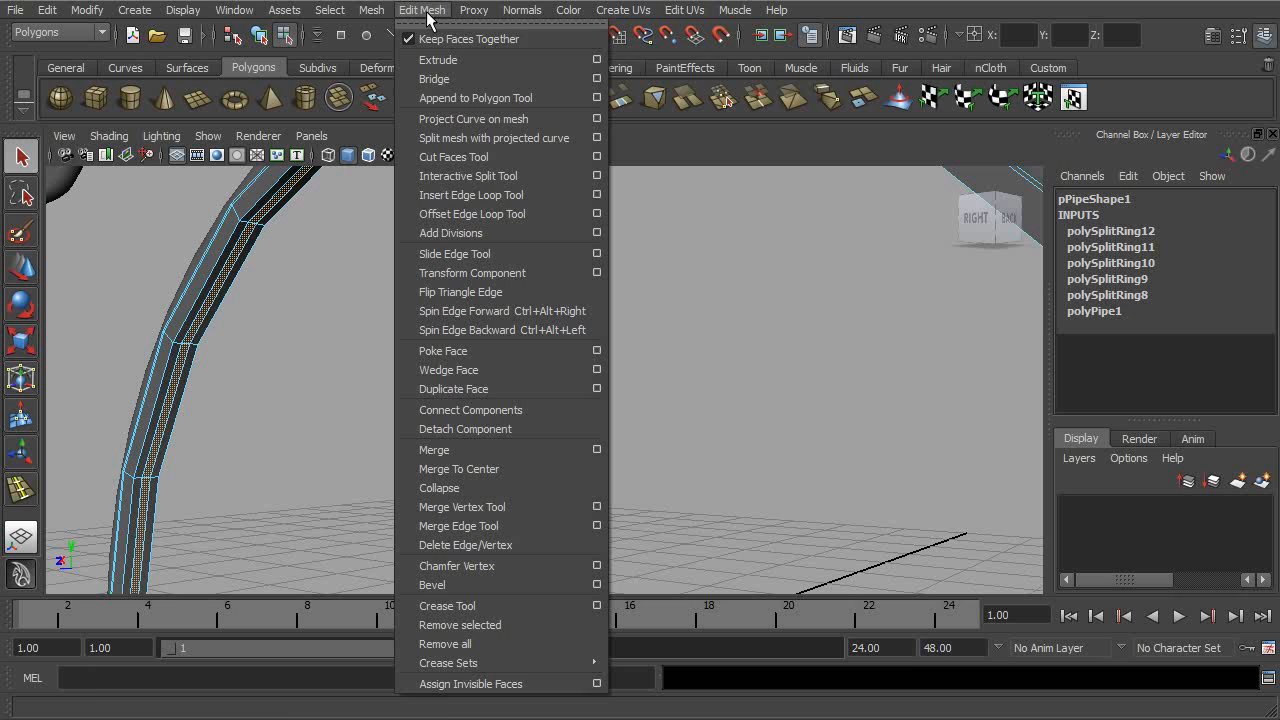
click(437, 60)
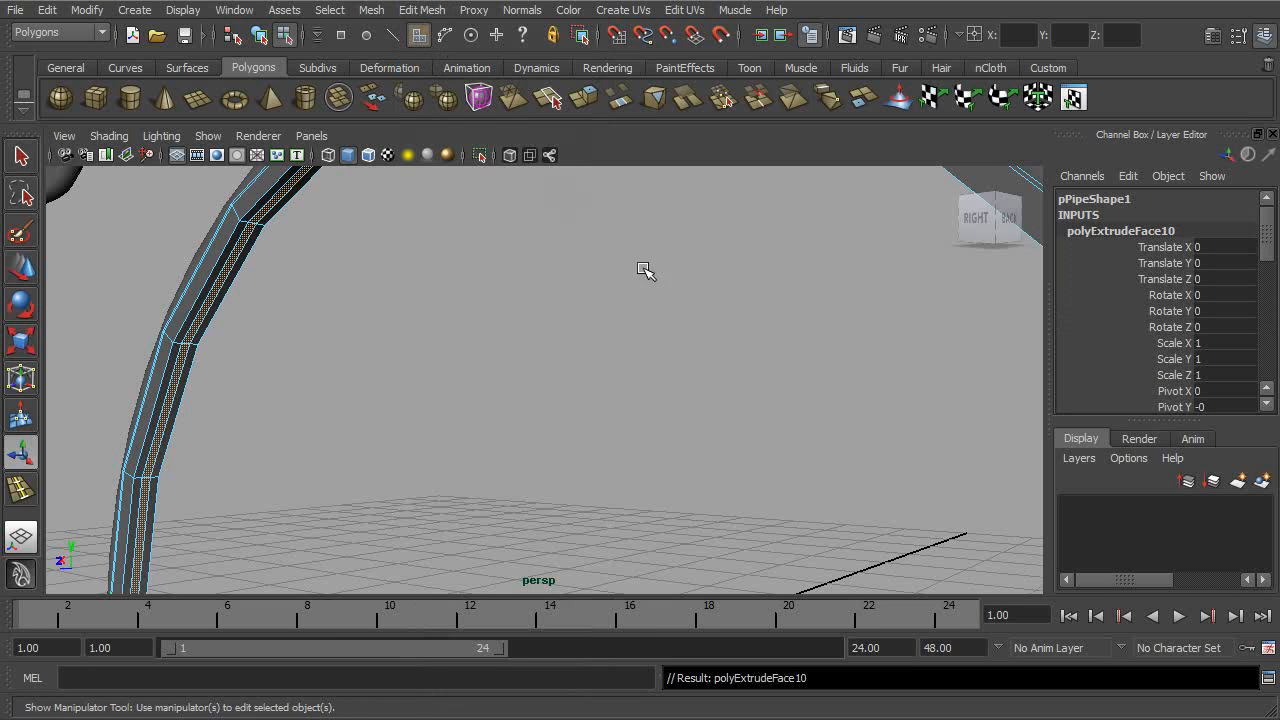
scroll(543, 231, down, 4)
alt+middle_drag(520, 266, 486, 388)
alt+right_drag(486, 388, 614, 353)
alt+middle_drag(614, 353, 617, 375)
alt+right_drag(617, 375, 580, 370)
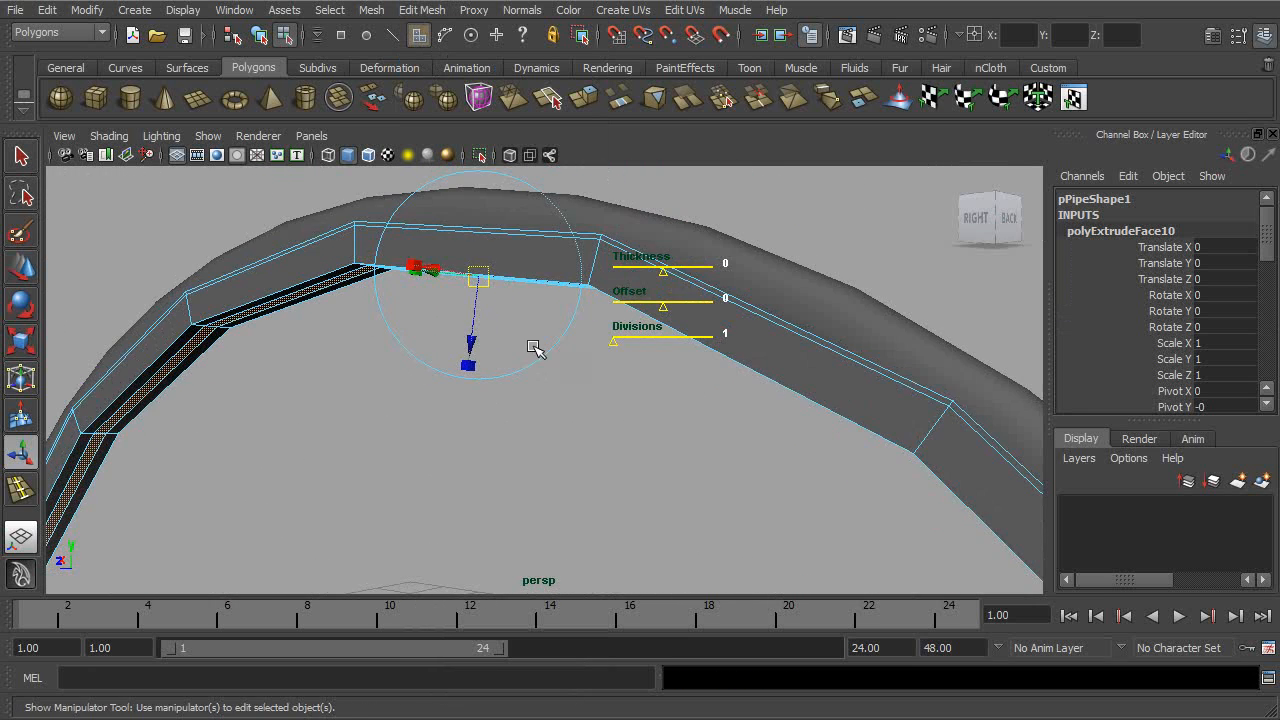
drag(472, 340, 514, 315)
- Return to object selection mode, display the extruded pipe with smooth mesh preview and deselect it
click(261, 35)
alt+drag(552, 272, 579, 300)
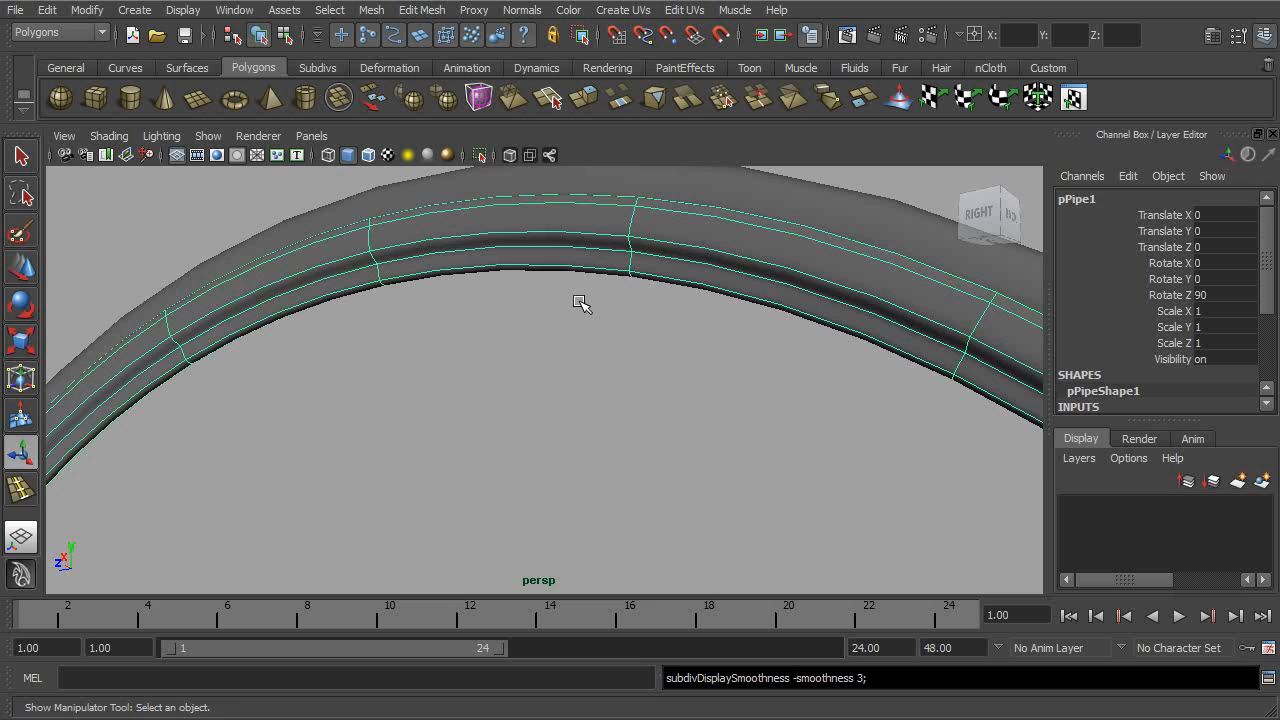
key(3)
click(603, 360)
alt+drag(578, 365, 766, 374)
- Return the pipe to the unsmoothed display and insert an edge loop on the inner face close to the extruded ridge's base
click(686, 274)
key(1)
alt+drag(646, 263, 650, 318)
click(421, 10)
click(492, 195)
alt+drag(631, 320, 629, 306)
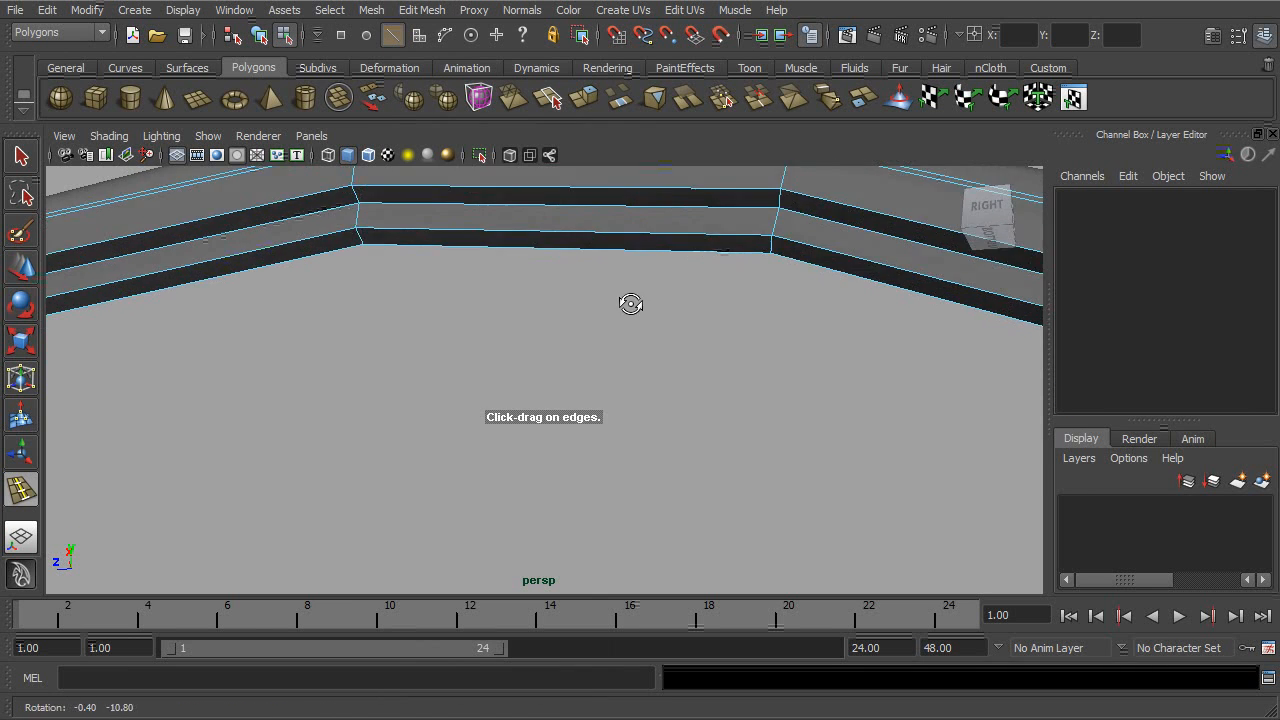
alt+middle_drag(629, 306, 569, 400)
alt+right_drag(569, 400, 696, 408)
alt+middle_drag(757, 310, 760, 263)
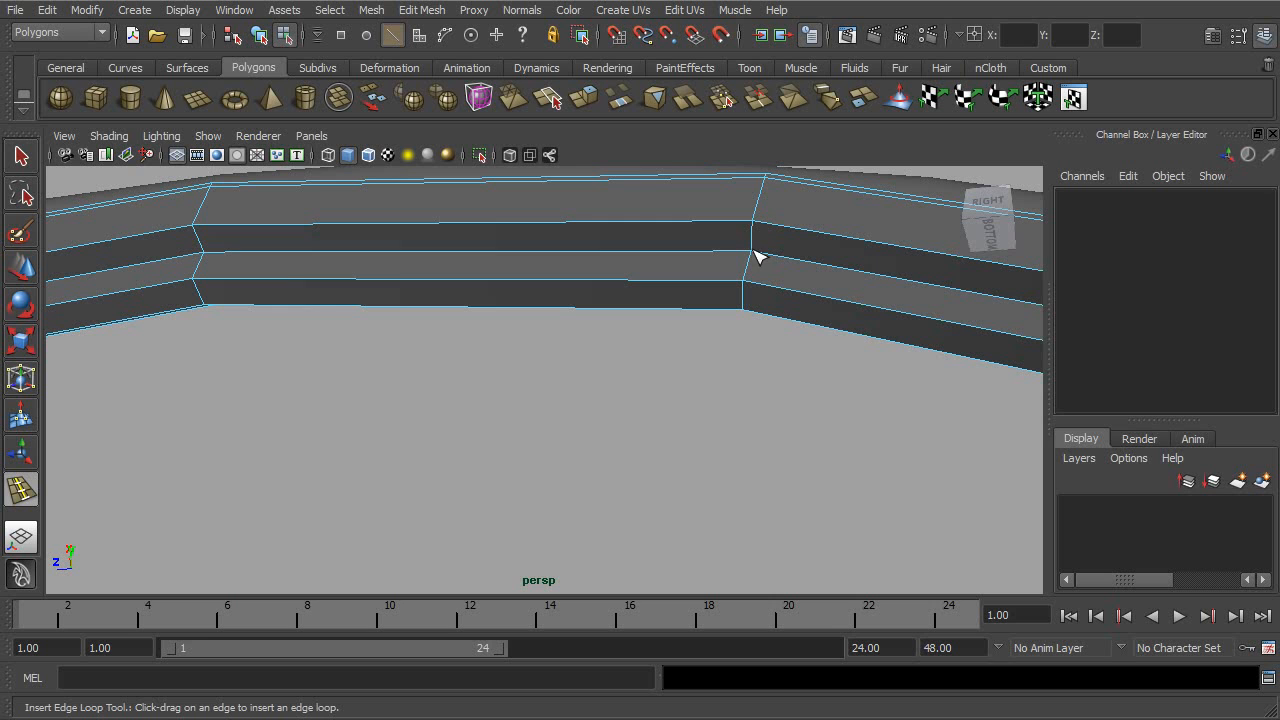
click(760, 251)
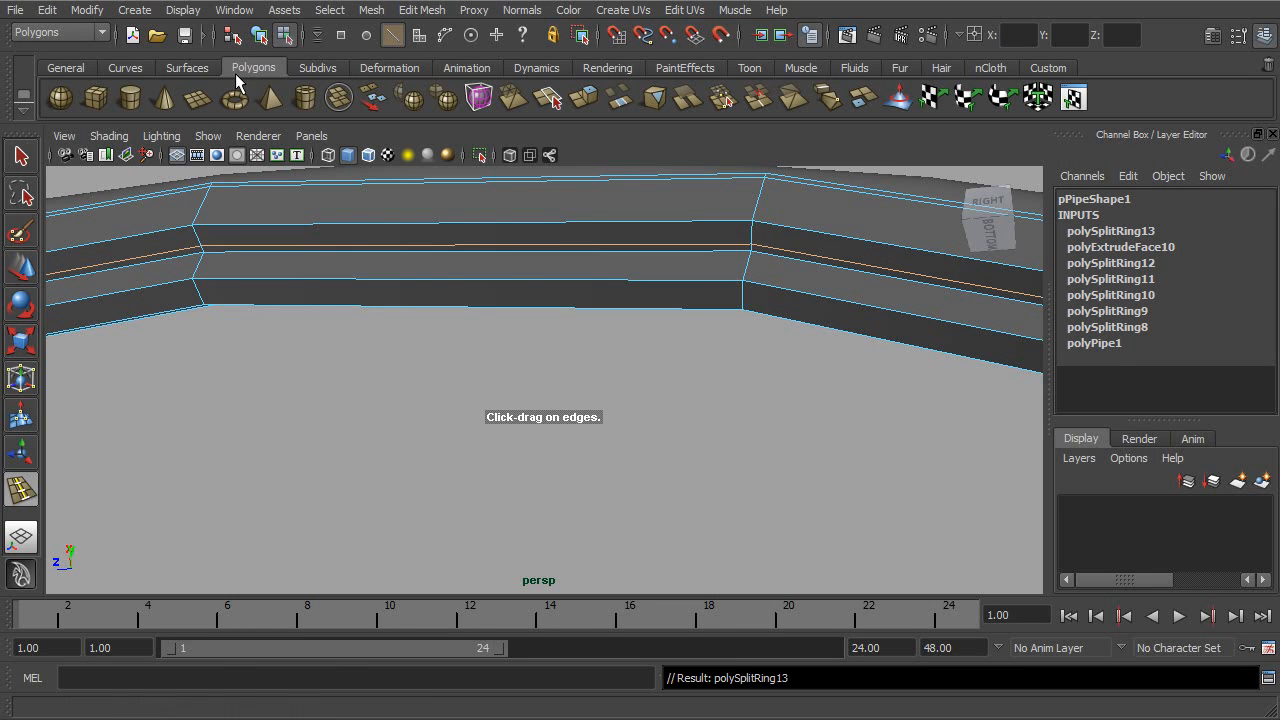
- Insert a second edge loop around the pipe beside the extruded ridge and return to object selection mode
alt+drag(483, 242, 491, 337)
click(311, 330)
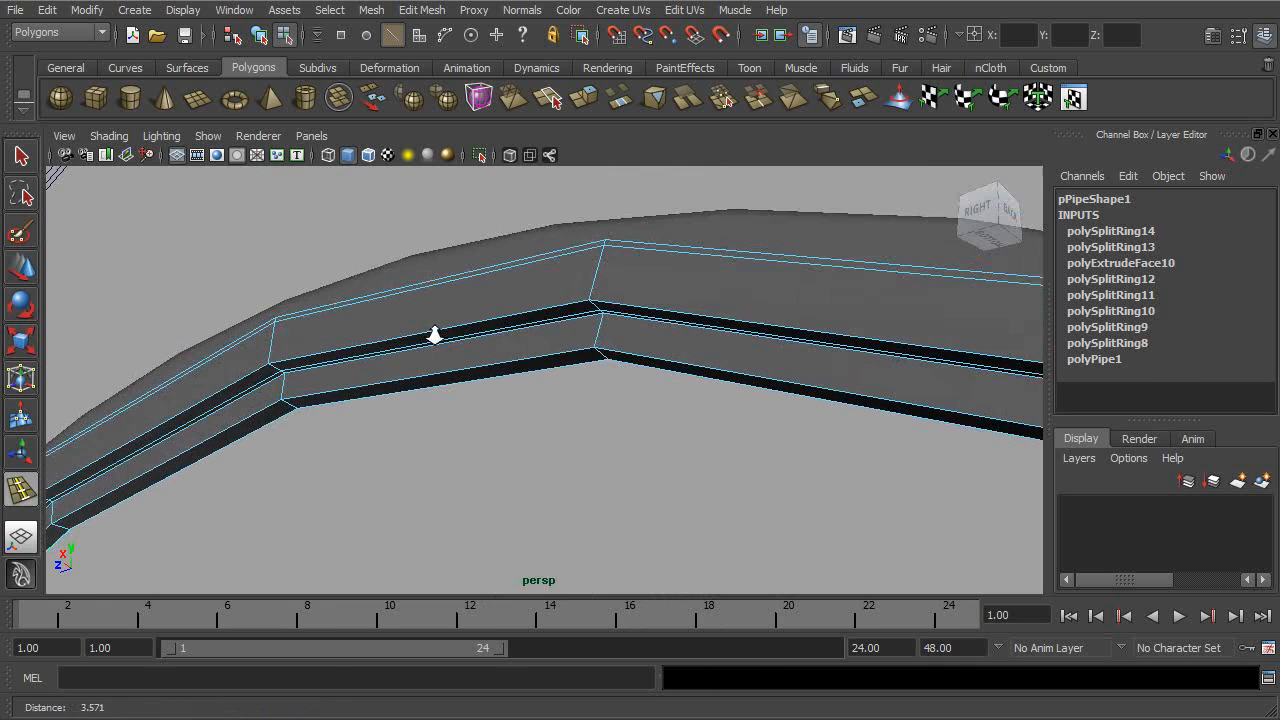
click(259, 35)
- Display the pipe with its added support loops in smooth mesh preview and clear the selection
click(421, 242)
alt+drag(421, 242, 413, 258)
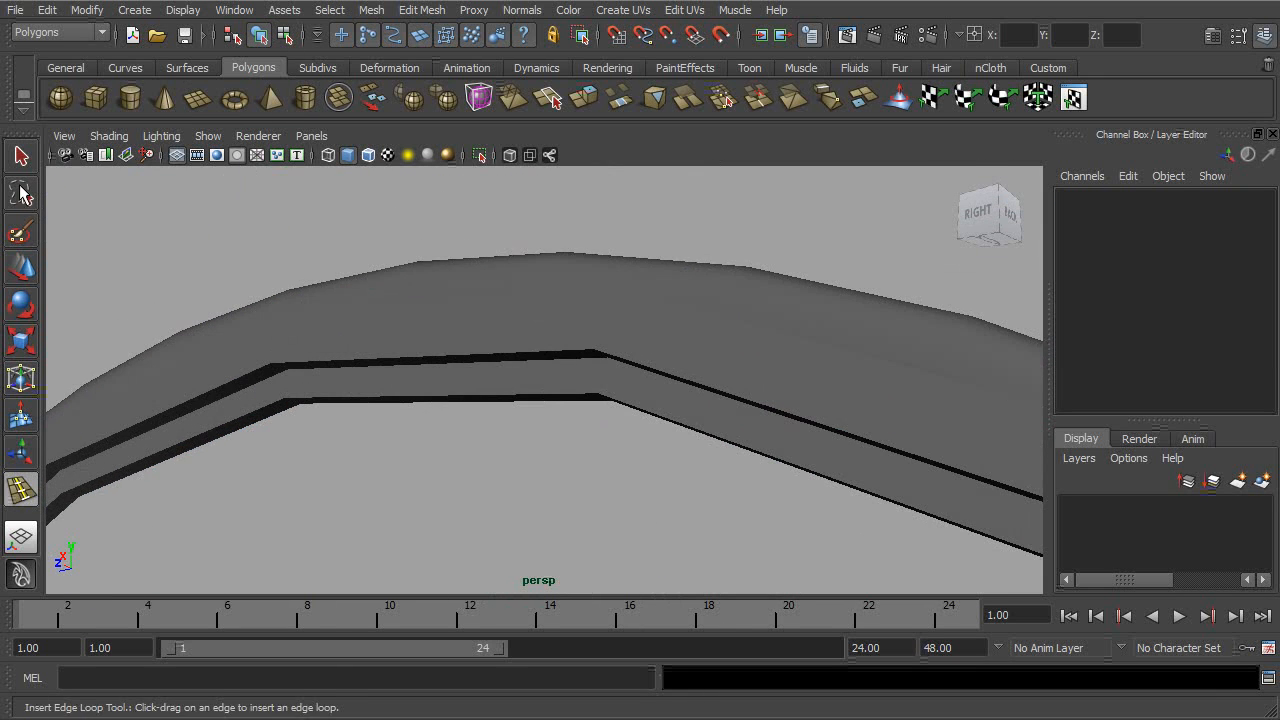
alt+right_drag(575, 428, 529, 381)
click(529, 381)
click(602, 457)
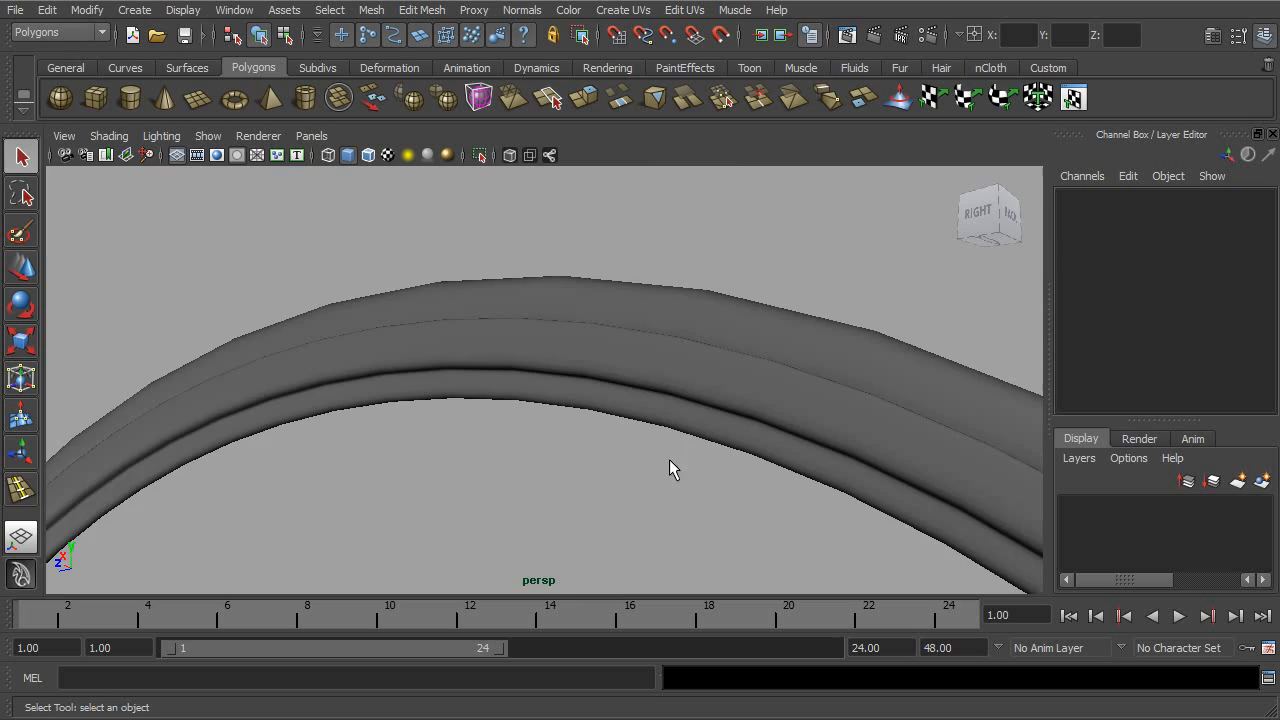
- Examine the smoothed rim and its fit against the torus from several angles, selecting each object in turn
alt+drag(602, 457, 518, 410)
alt+drag(534, 456, 716, 512)
alt+middle_drag(716, 512, 689, 318)
alt+right_drag(689, 318, 415, 339)
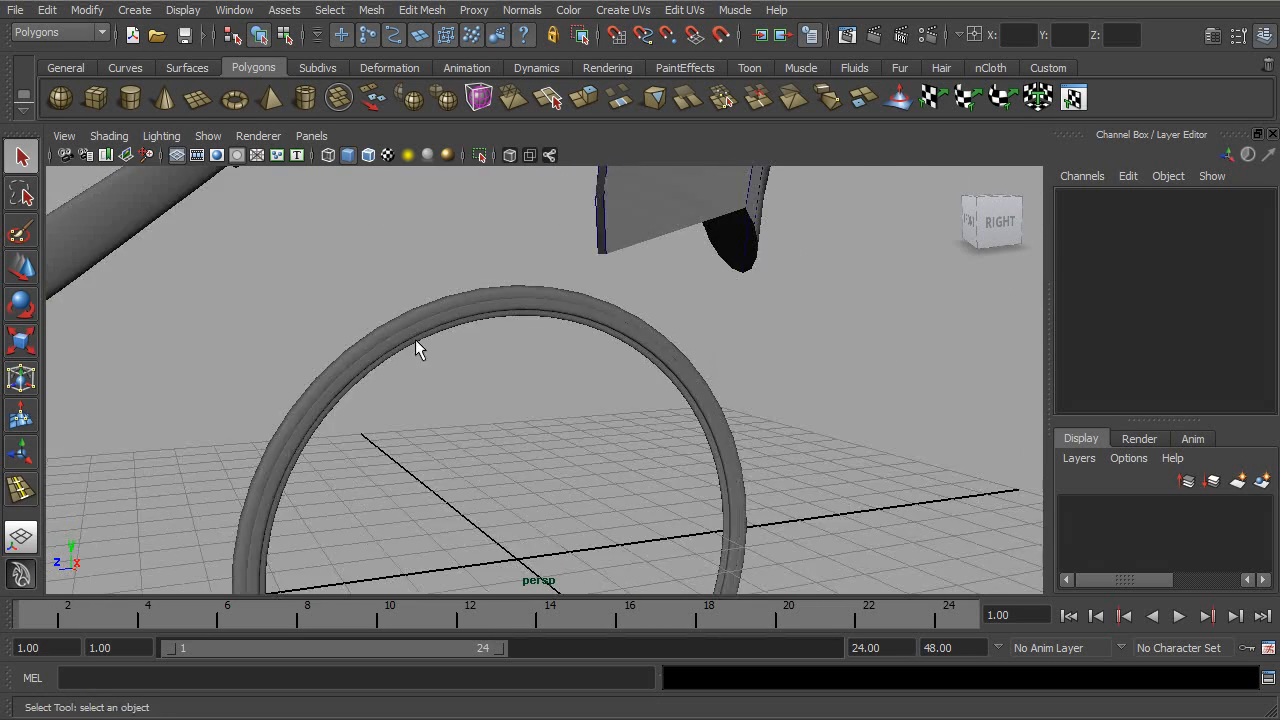
alt+drag(415, 339, 463, 351)
click(460, 317)
alt+right_drag(460, 317, 578, 369)
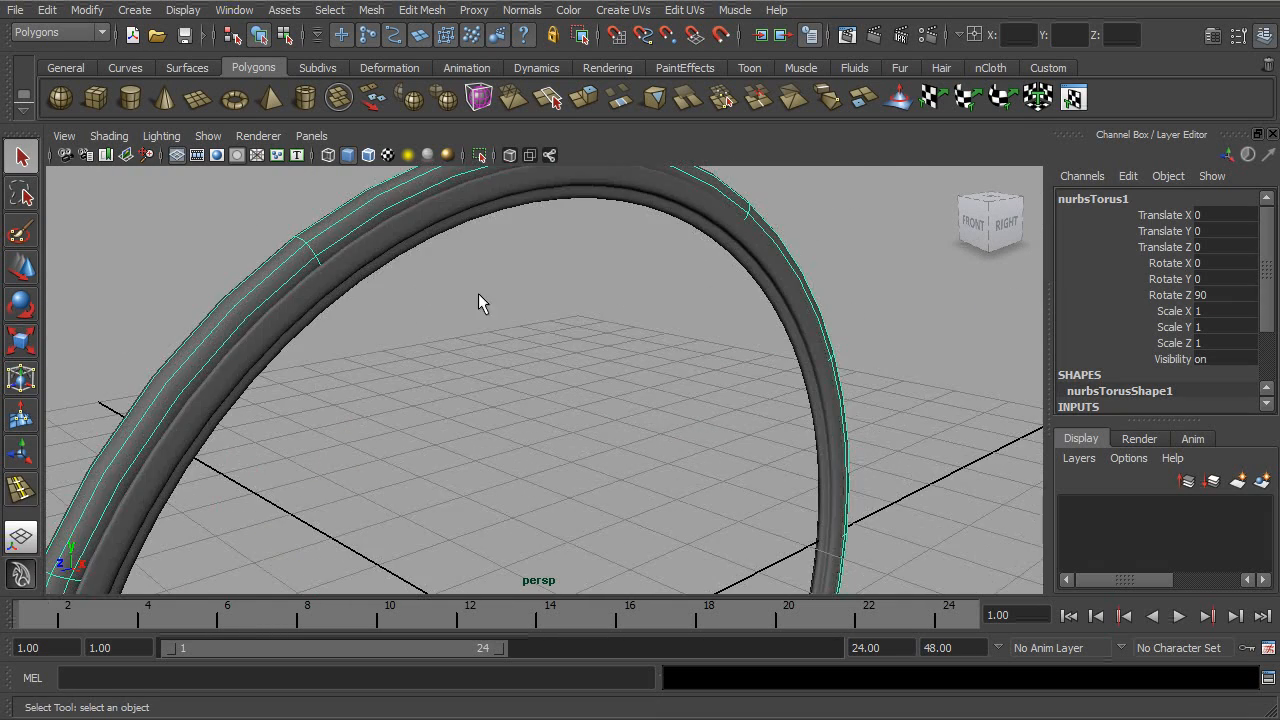
click(361, 248)
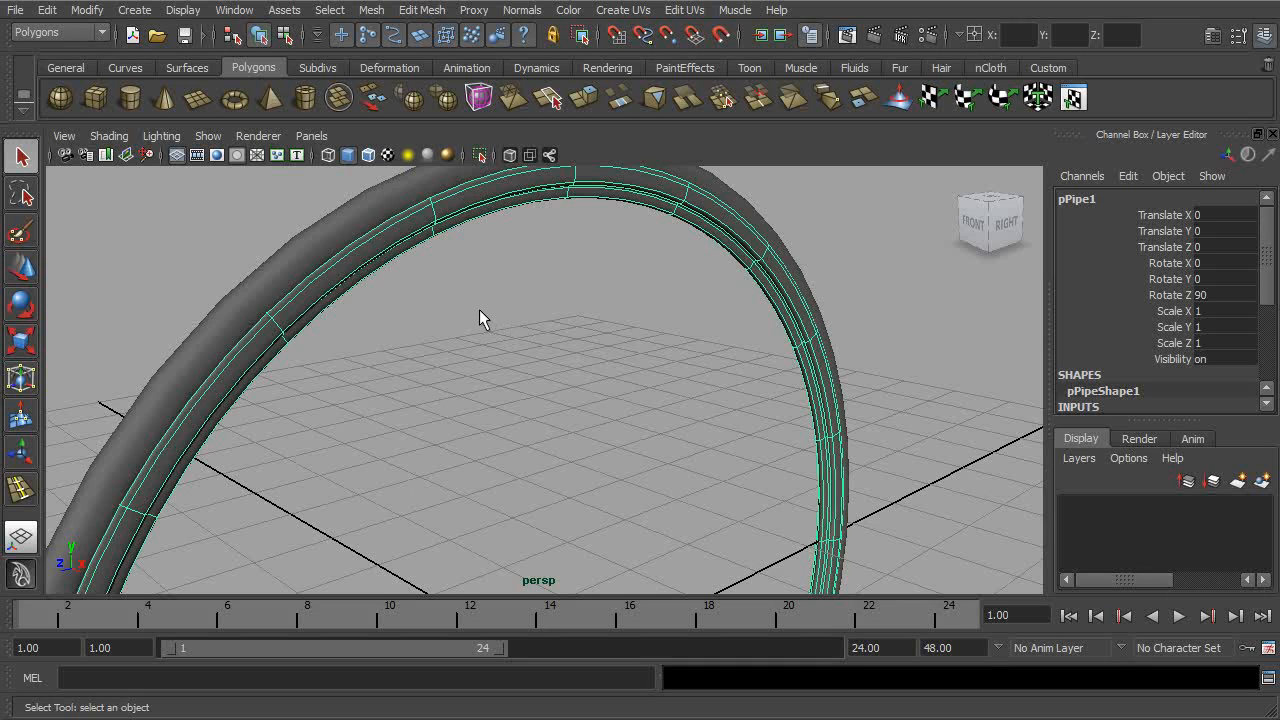
alt+drag(476, 313, 443, 343)
alt+drag(426, 223, 415, 314)
alt+right_drag(415, 314, 516, 254)
click(518, 257)
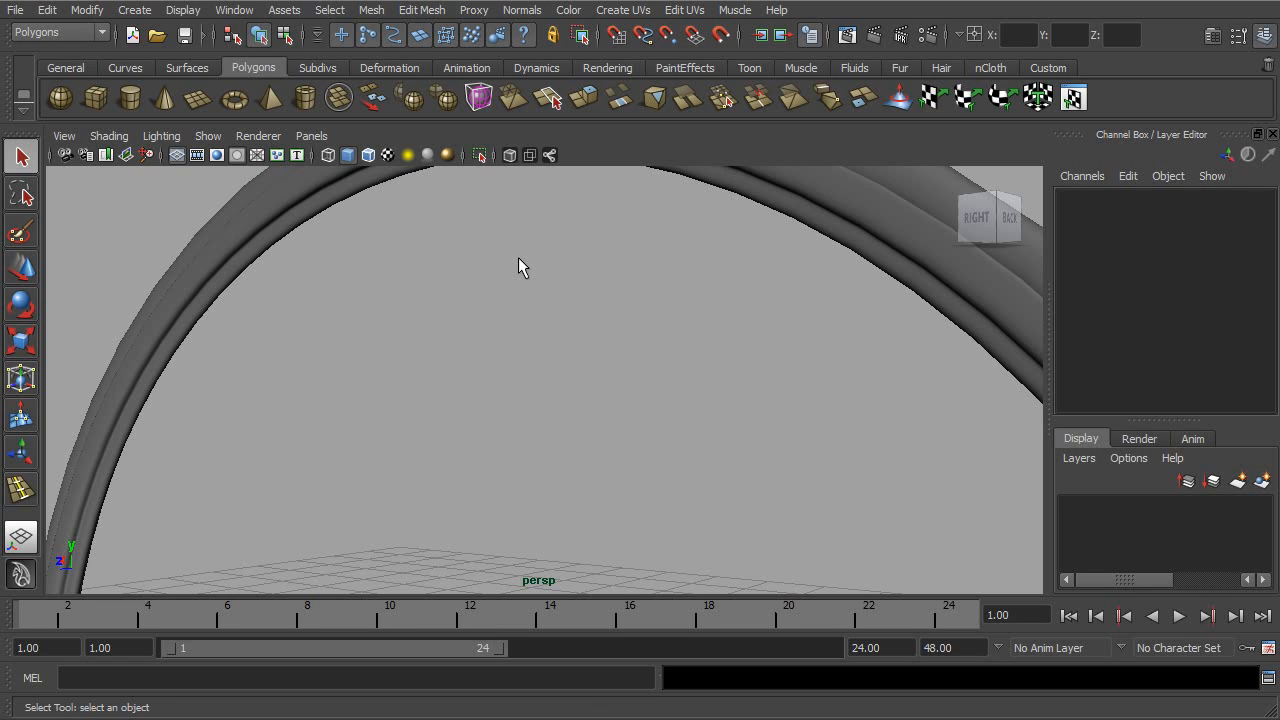
- Select the rim pipe, insert another edge loop around its inner side beside the extruded ridge, and return to object selection mode
alt+right_drag(508, 254, 537, 440)
alt+drag(537, 440, 455, 273)
click(443, 278)
alt+middle_drag(454, 273, 436, 313)
alt+right_drag(480, 335, 640, 385)
click(421, 10)
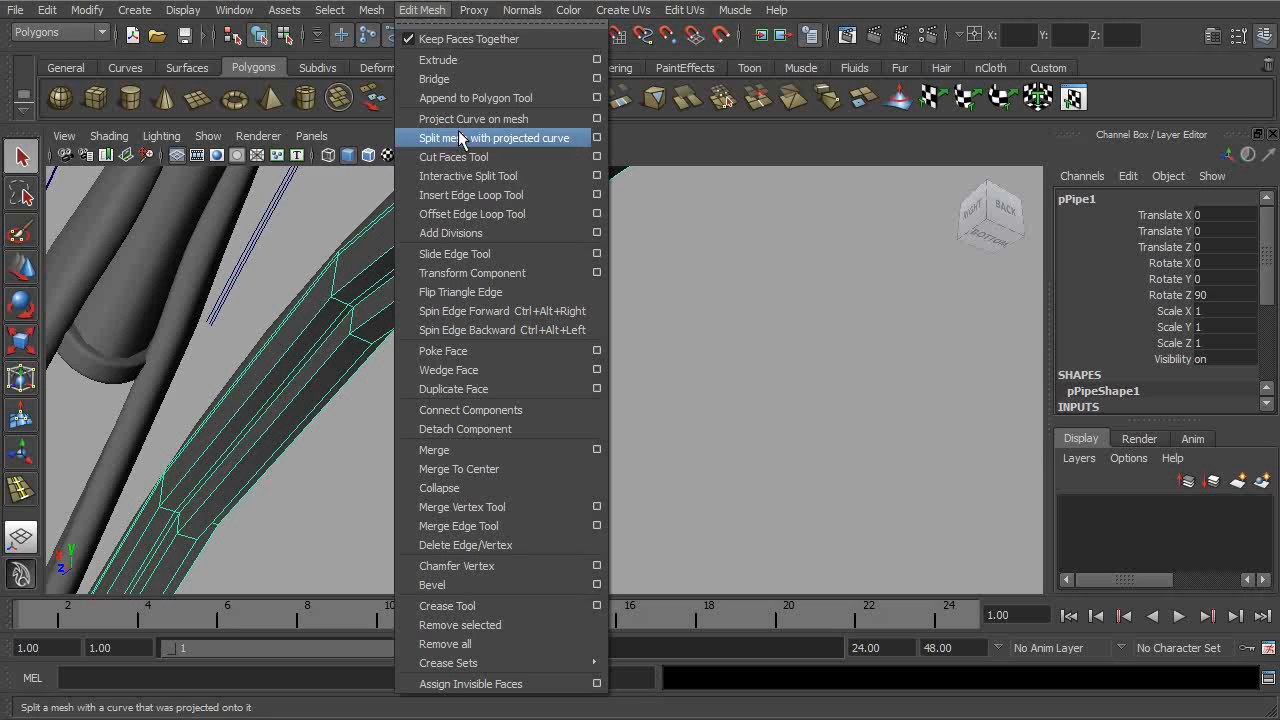
click(469, 196)
alt+drag(483, 214, 437, 343)
mouse_move(278, 355)
mouse_down()
mouse_move(400, 349)
mouse_move(297, 346)
mouse_up()
click(254, 43)
- Display the pipe with its new edge loop in smooth mesh preview and clear the selection
alt+right_drag(537, 283, 423, 271)
key(3)
click(557, 390)
- Uniformly scale the torus's outer control vertices by a slight amount, return to object selection mode and clear the selection
alt+right_drag(557, 390, 378, 323)
alt+drag(470, 382, 514, 429)
alt+right_drag(514, 429, 570, 406)
click(625, 316)
alt+drag(672, 327, 583, 320)
right_click(621, 338)
click(653, 340)
click(487, 259)
alt+drag(491, 251, 557, 292)
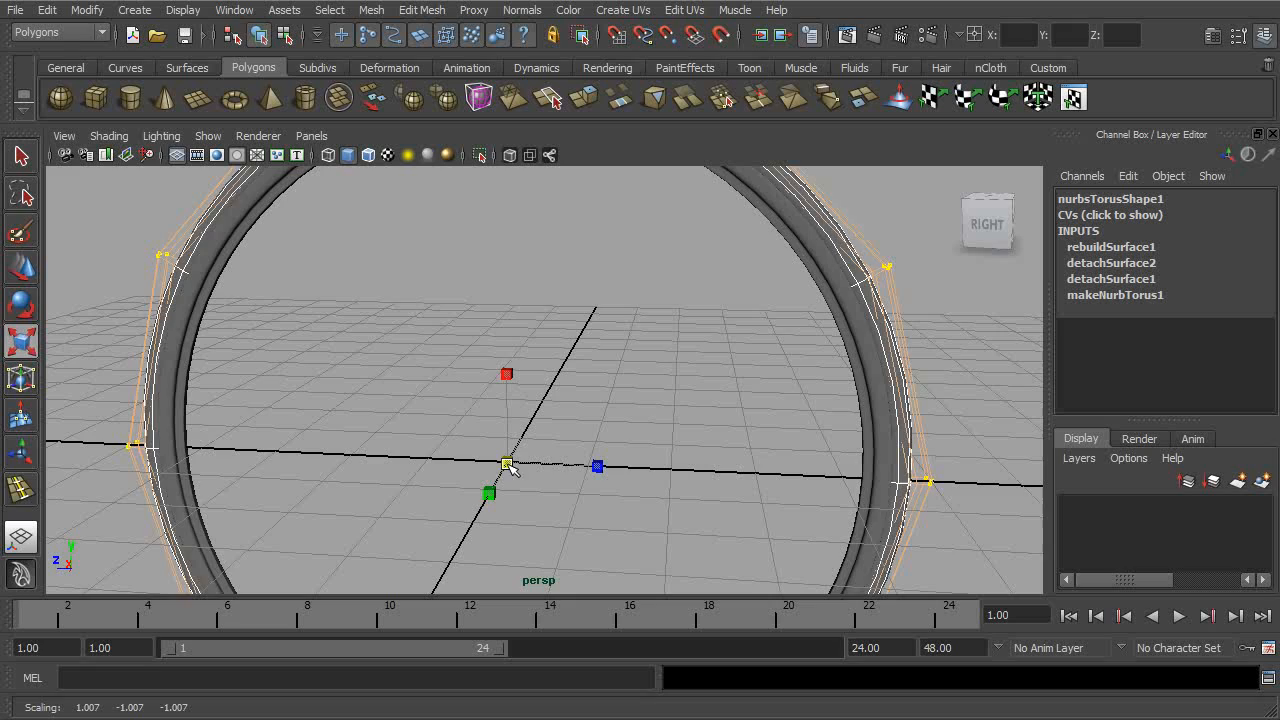
alt+drag(512, 468, 580, 408)
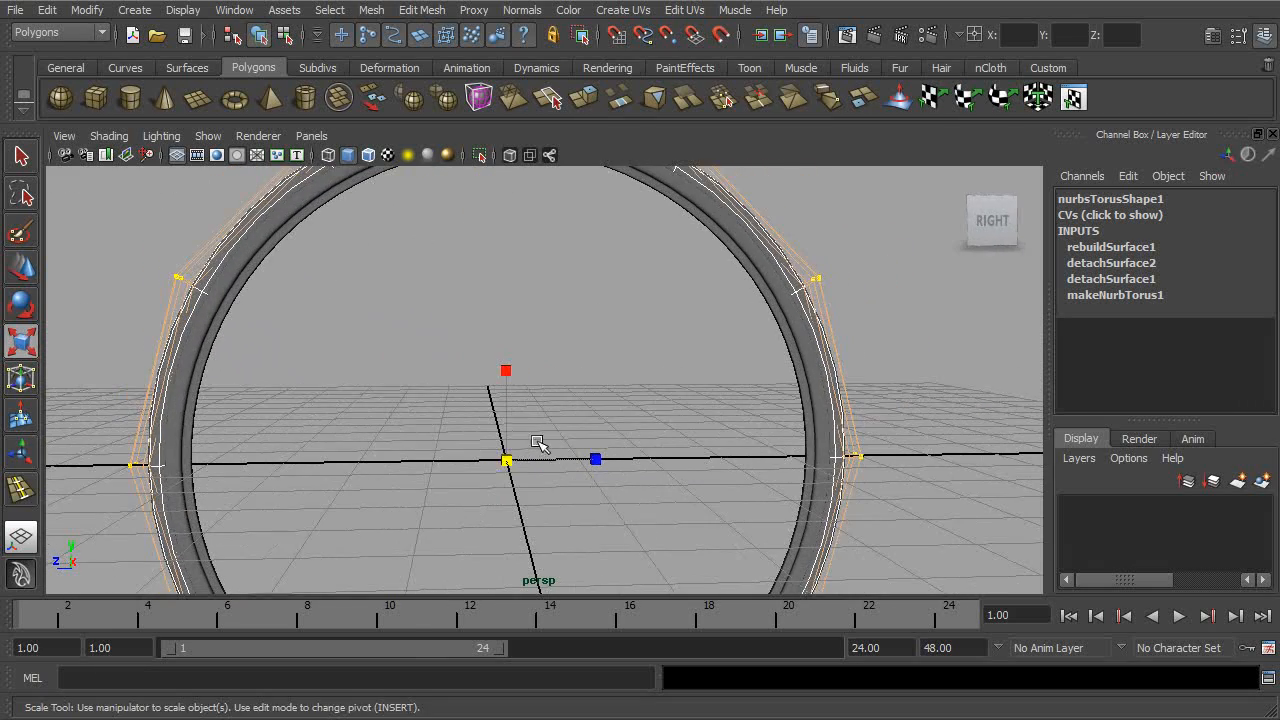
alt+drag(505, 462, 522, 468)
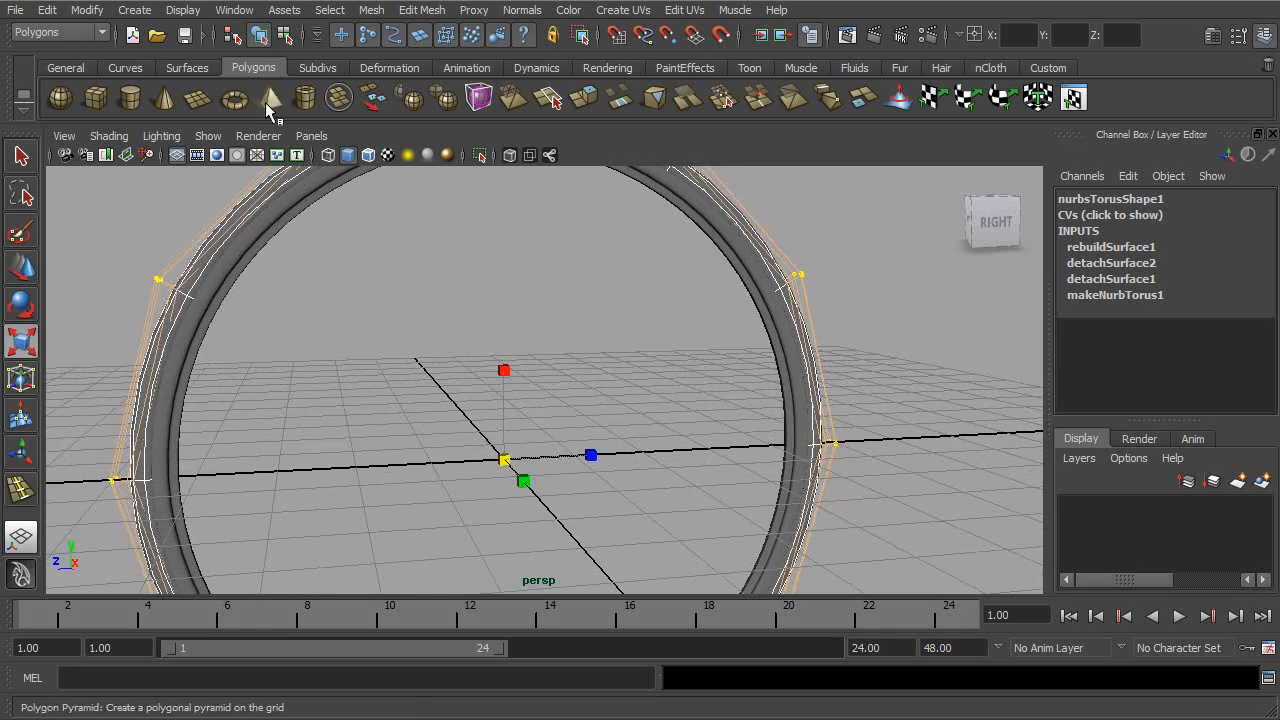
click(285, 34)
click(259, 34)
click(660, 372)
- Select the pipe and torus together and widen them sideways to a Y scale of about 1.5
alt+right_drag(666, 378, 486, 384)
alt+drag(486, 384, 648, 422)
click(649, 356)
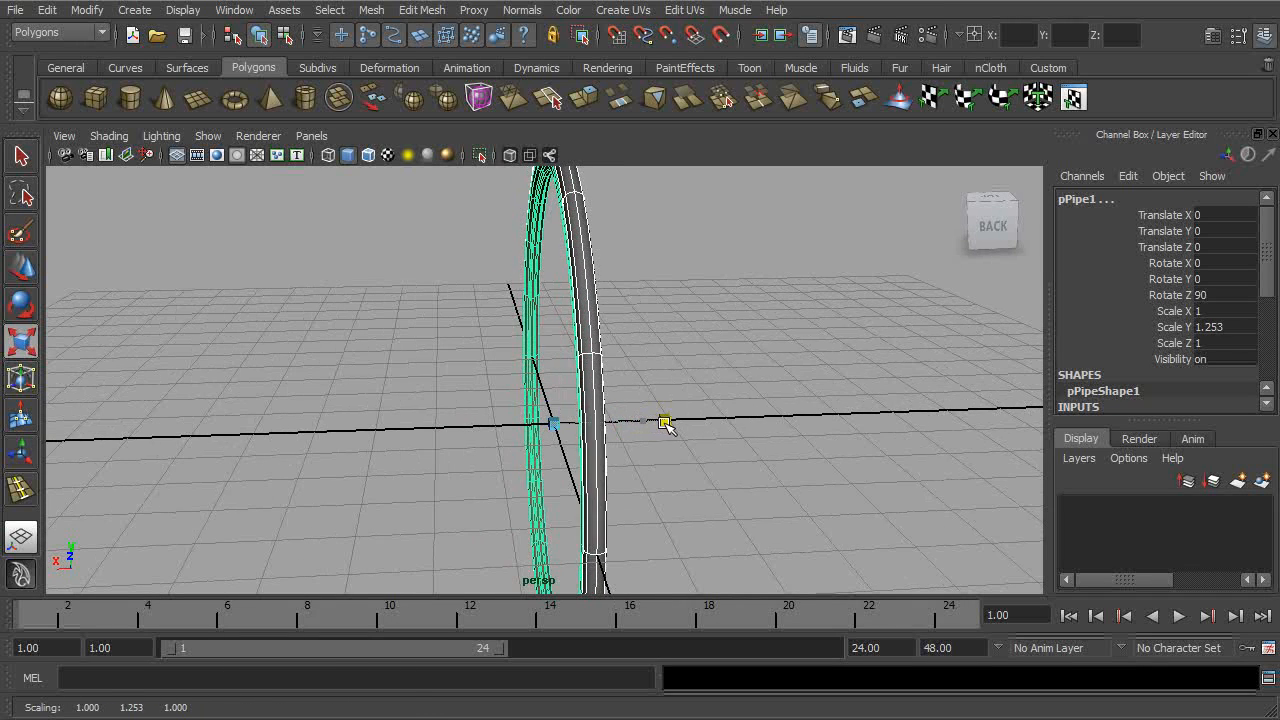
alt+drag(677, 421, 653, 427)
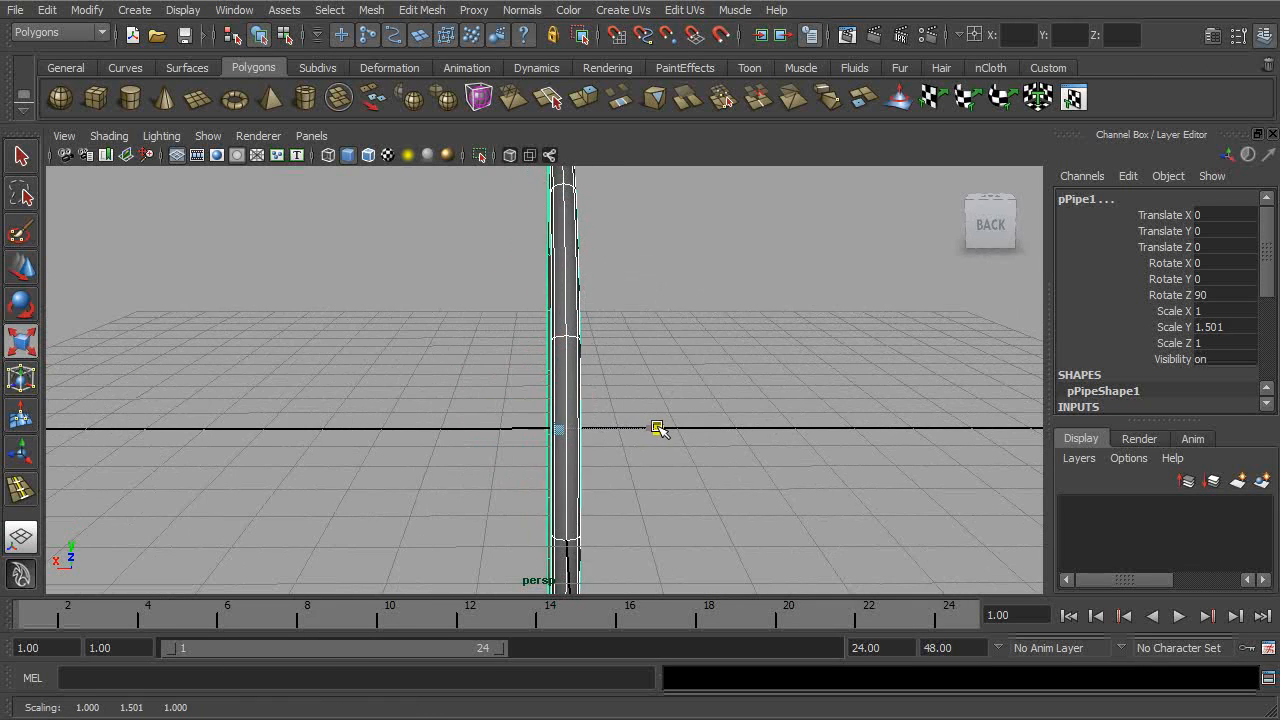
click(663, 368)
alt+drag(663, 368, 502, 364)
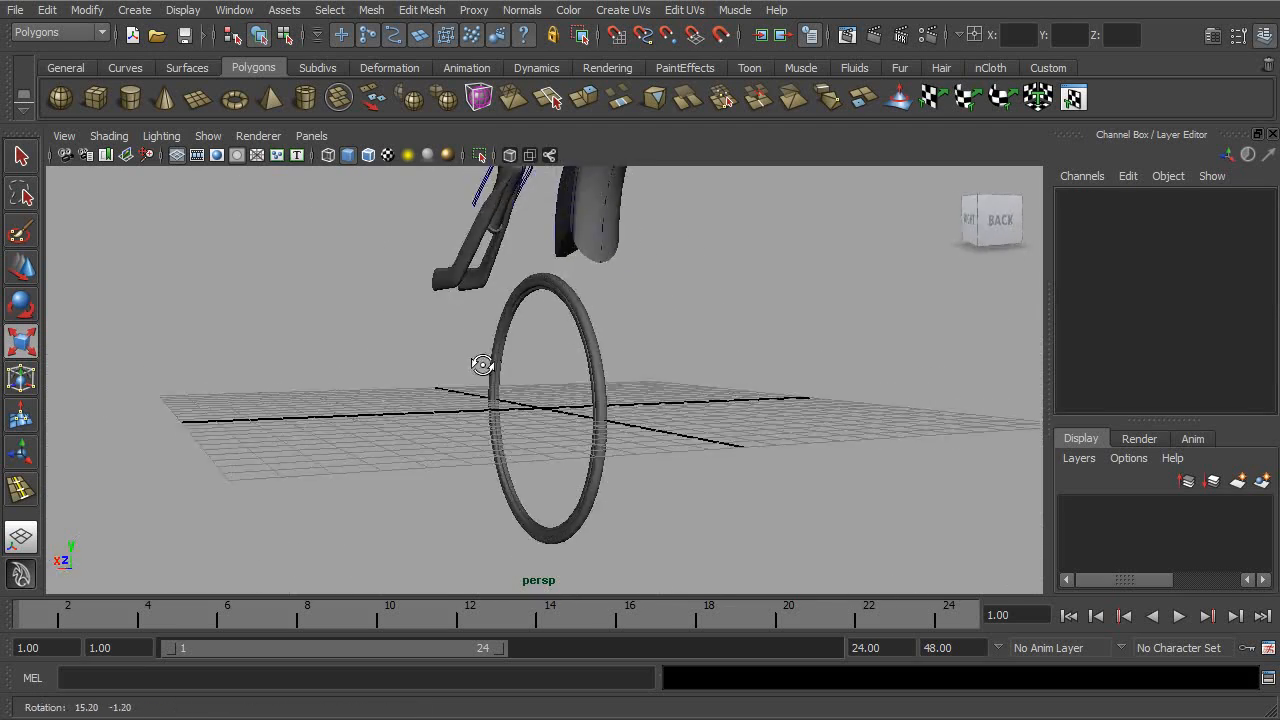
alt+drag(398, 372, 600, 377)
alt+right_drag(600, 377, 559, 365)
alt+drag(559, 365, 420, 374)
alt+right_drag(420, 374, 779, 410)
- Reselect the pipe and torus, widen them further to a Y scale of 1.782, and clear the selection
click(643, 405)
alt+drag(643, 405, 603, 411)
alt+right_drag(603, 411, 691, 427)
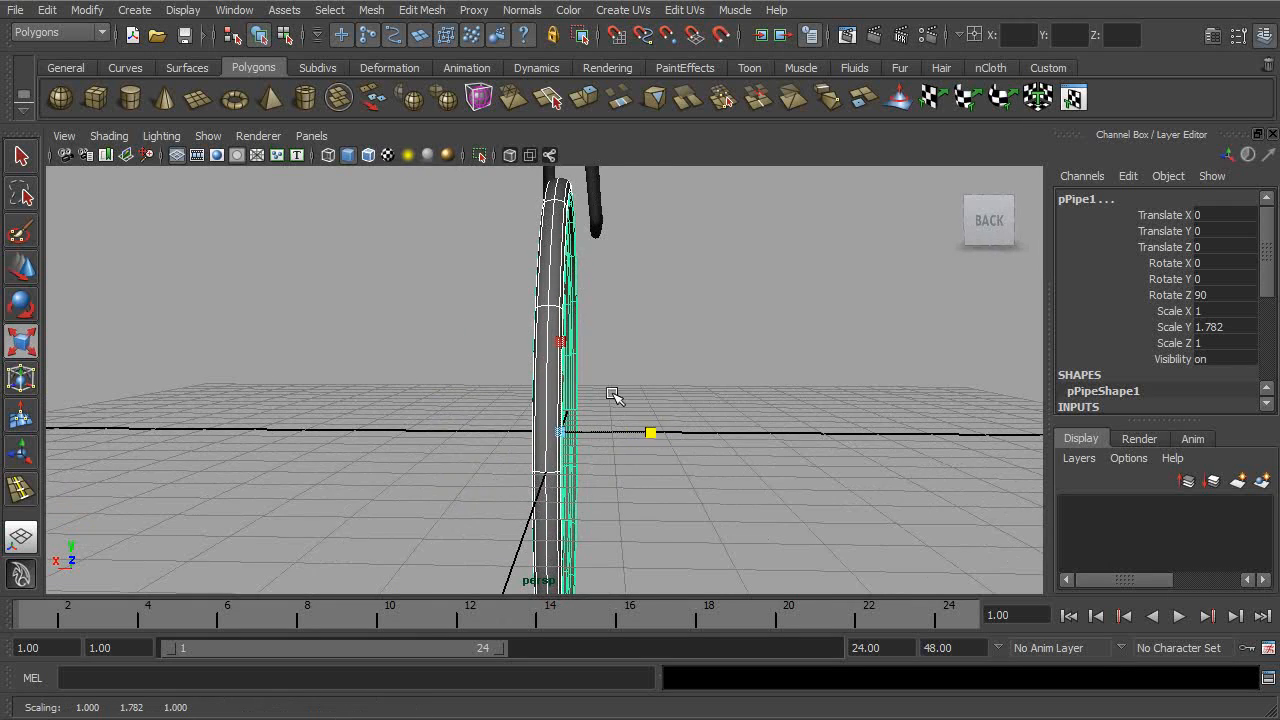
alt+drag(612, 393, 760, 388)
click(857, 340)
- Examine the widened rim in perspective and compare it with the wheels of the motorcycle reference image in the side view
alt+right_drag(857, 340, 527, 368)
alt+drag(529, 380, 606, 366)
key(r)
alt+right_drag(606, 366, 737, 388)
alt+middle_drag(608, 373, 660, 361)
alt+drag(676, 356, 647, 327)
key(space)
key(space)
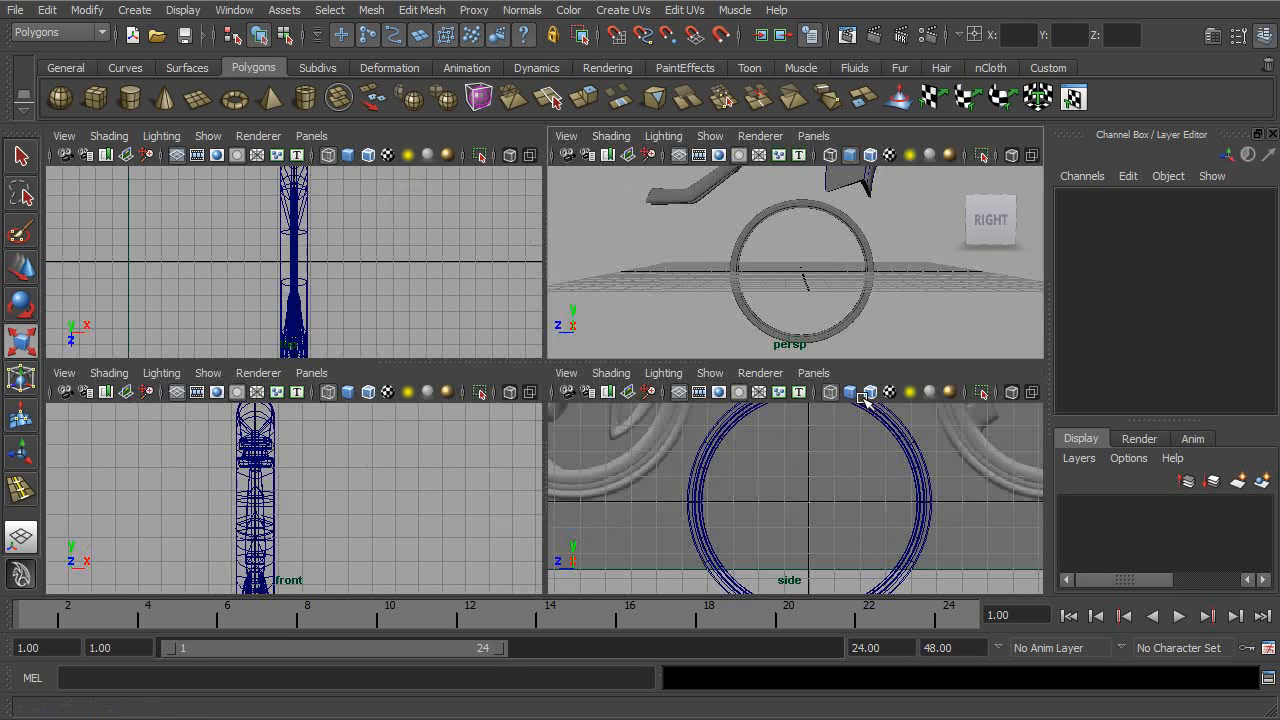
alt+middle_drag(909, 363, 519, 479)
alt+right_drag(740, 450, 678, 445)
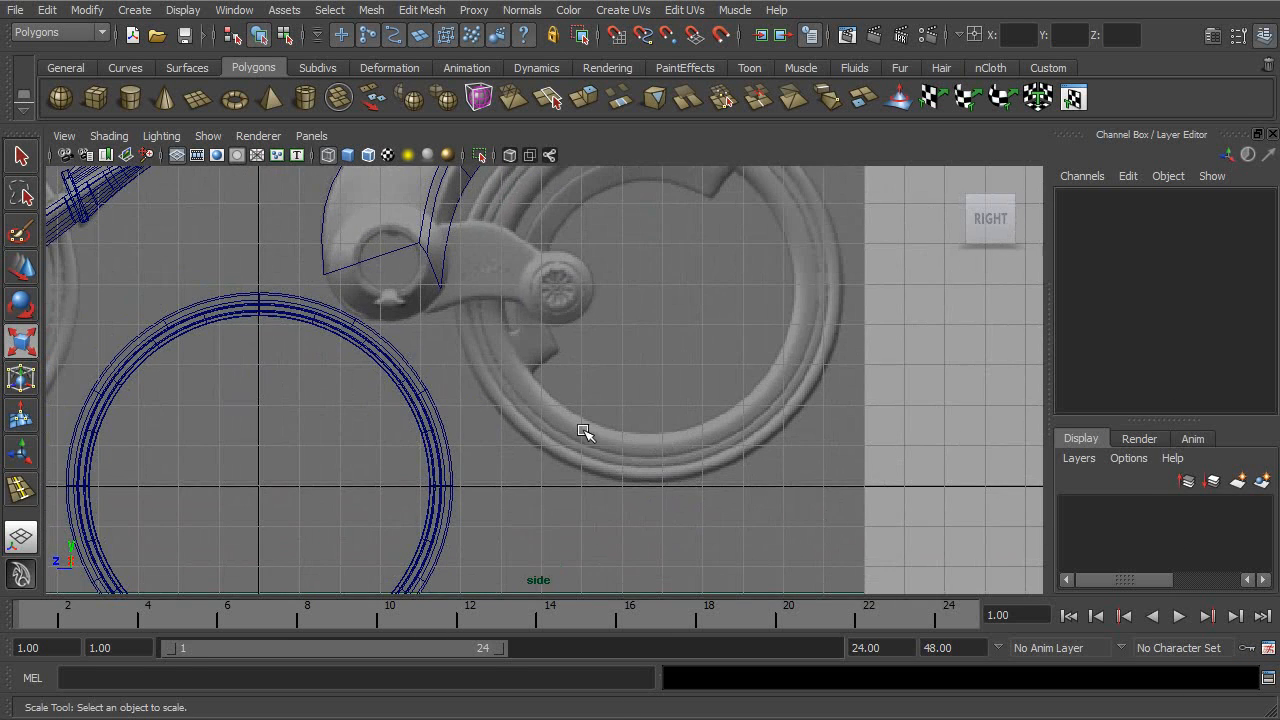
alt+middle_drag(803, 270, 787, 308)
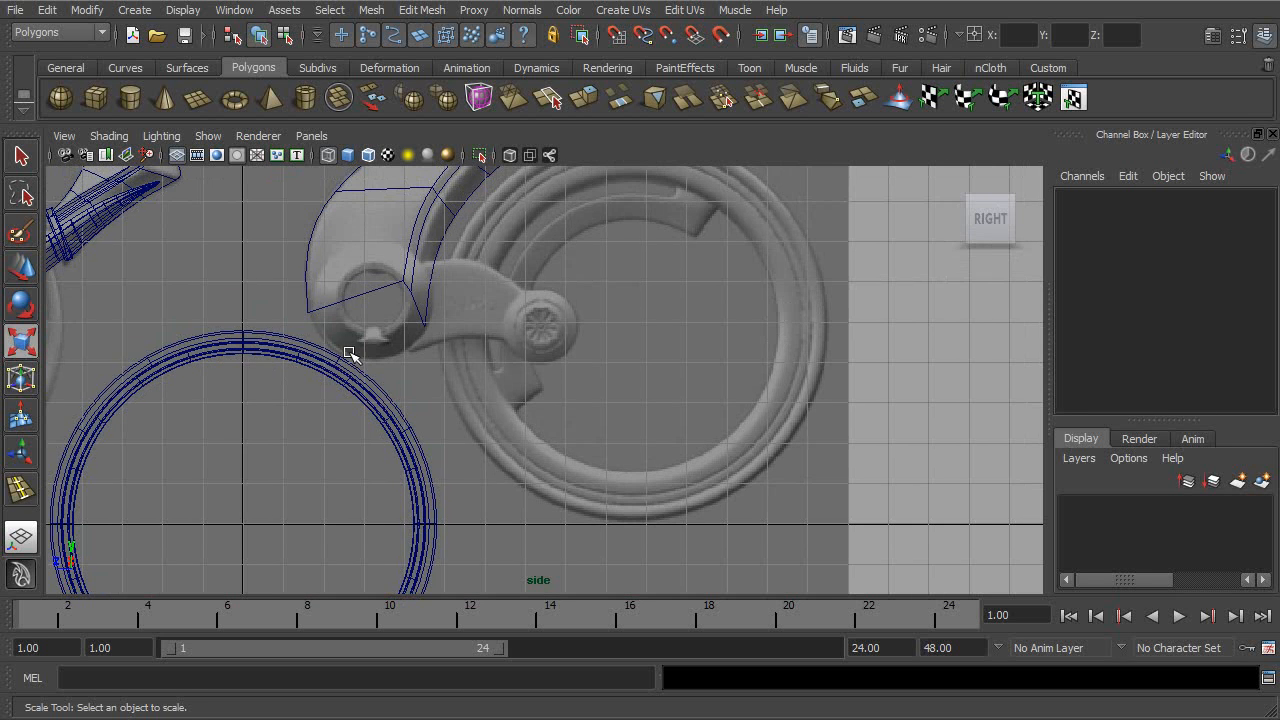
alt+middle_drag(580, 372, 573, 464)
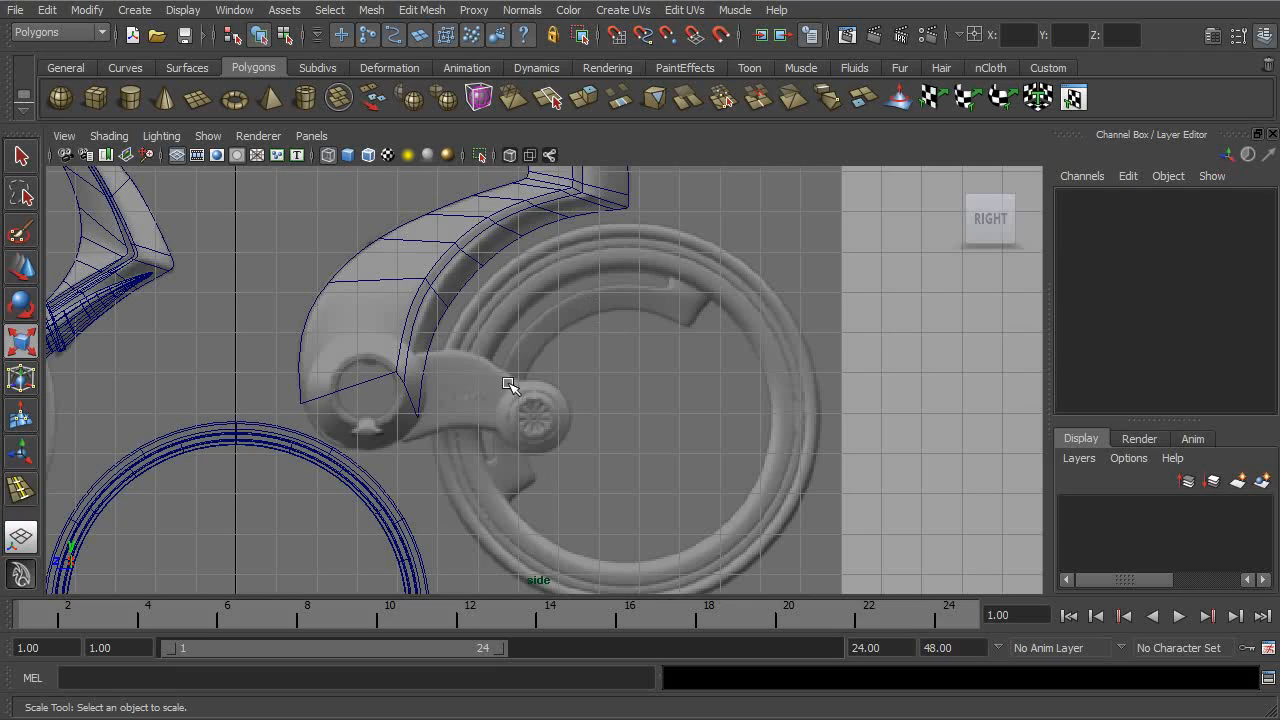
alt+right_drag(806, 385, 489, 377)
alt+middle_drag(489, 377, 630, 314)
alt+right_drag(714, 372, 556, 370)
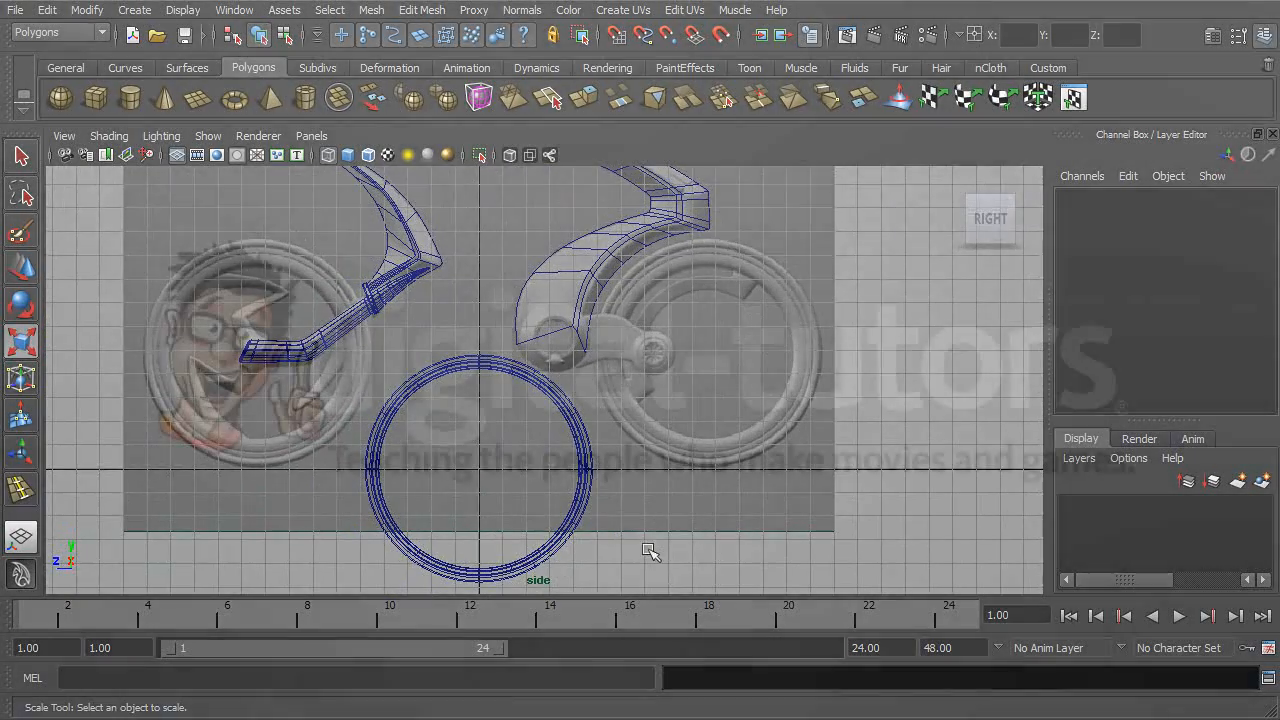